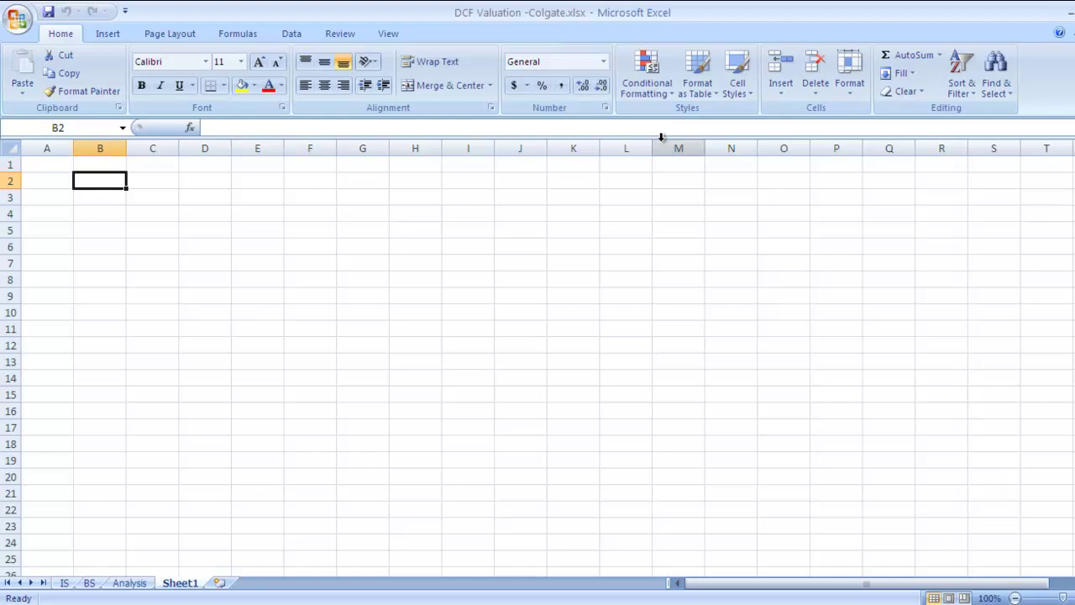
Step: Enter 'Calculation of Beta of Colgate' as the heading in cell B2 of Sheet1
text(Calcula)
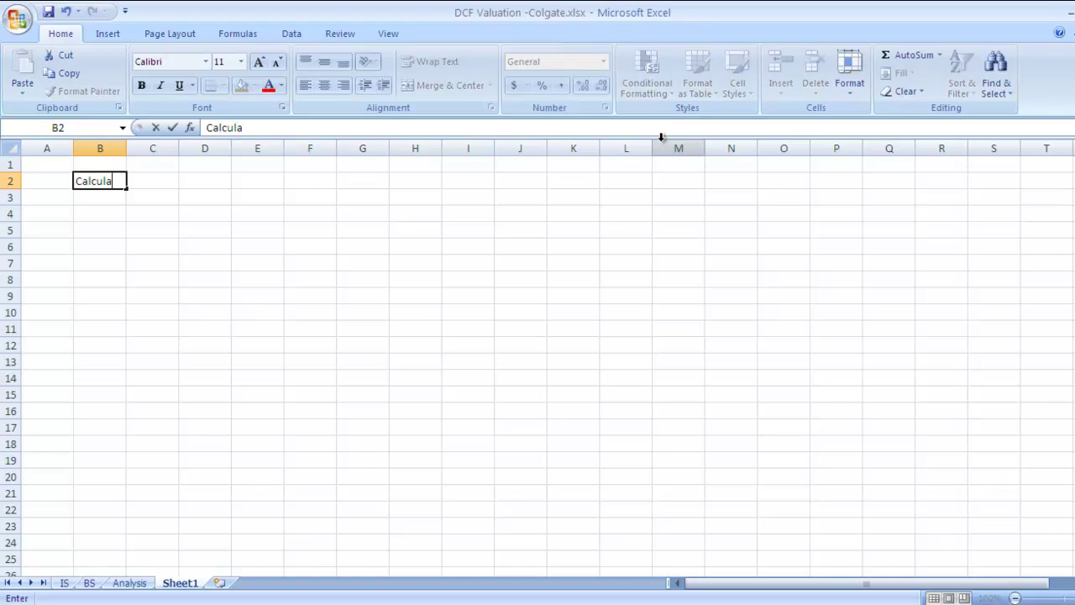
text(tion of Beta)
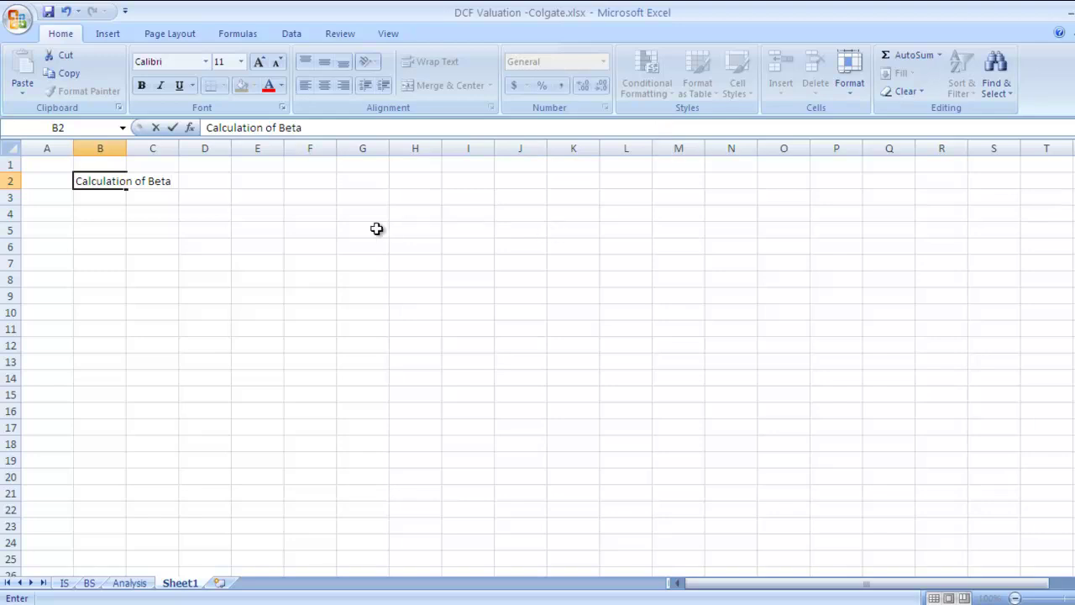
click(206, 196)
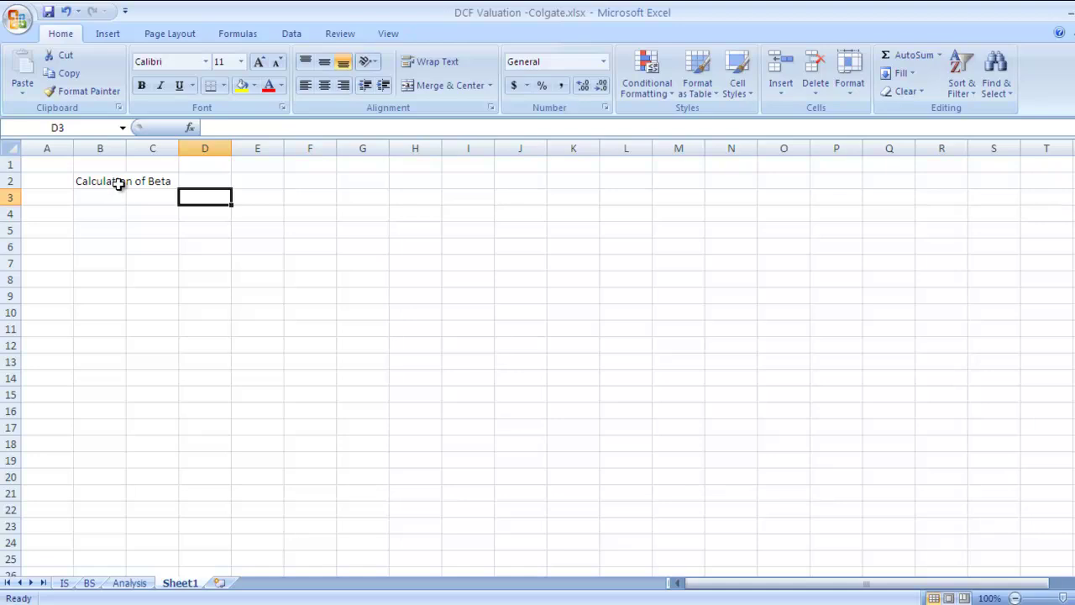
click(145, 182)
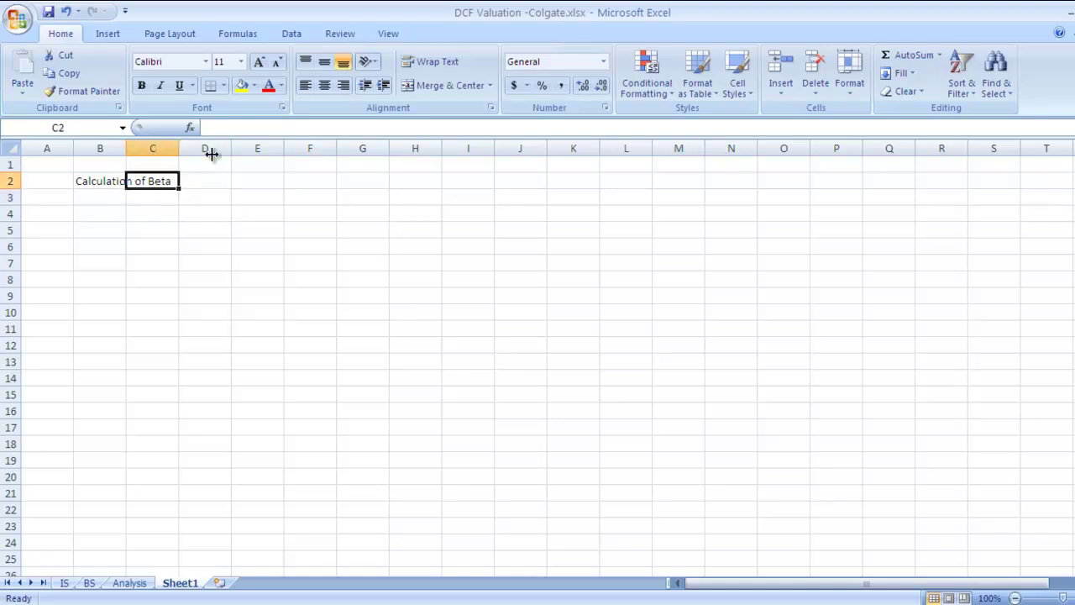
click(113, 184)
click(313, 127)
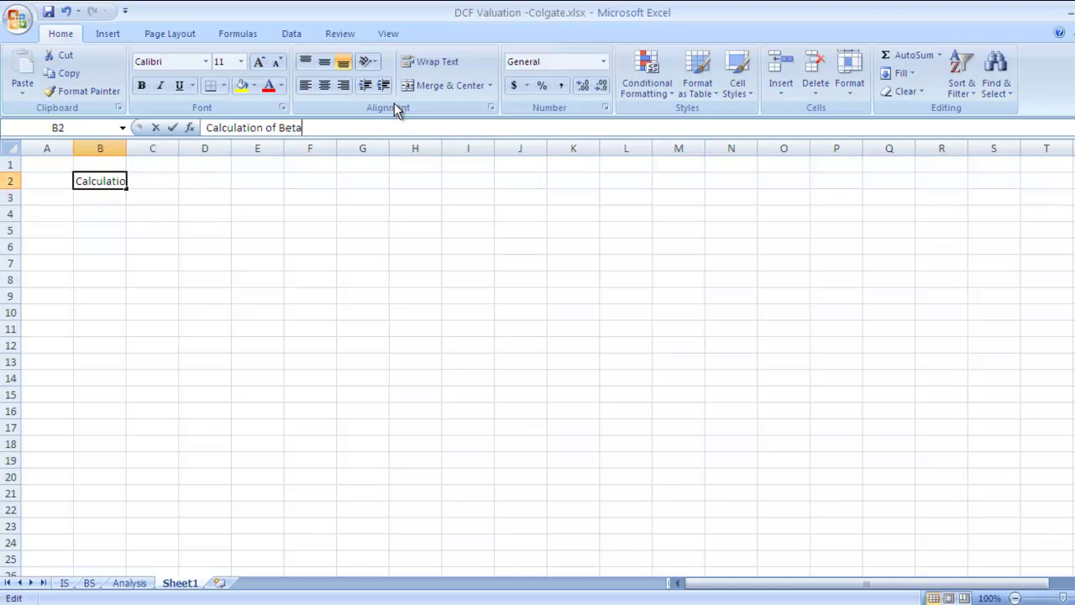
text(of)
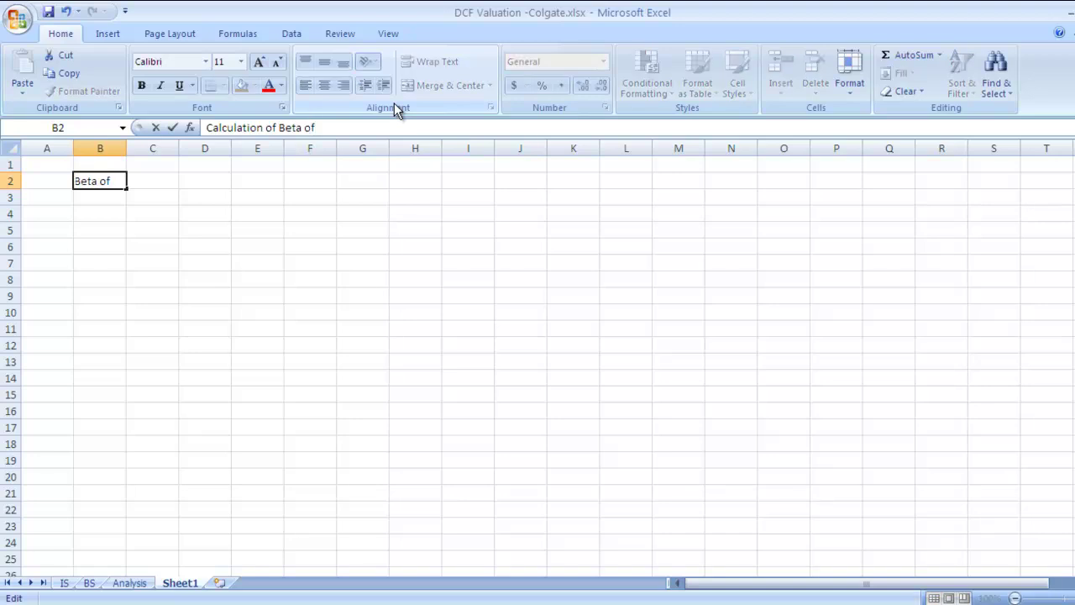
text( Colgate)
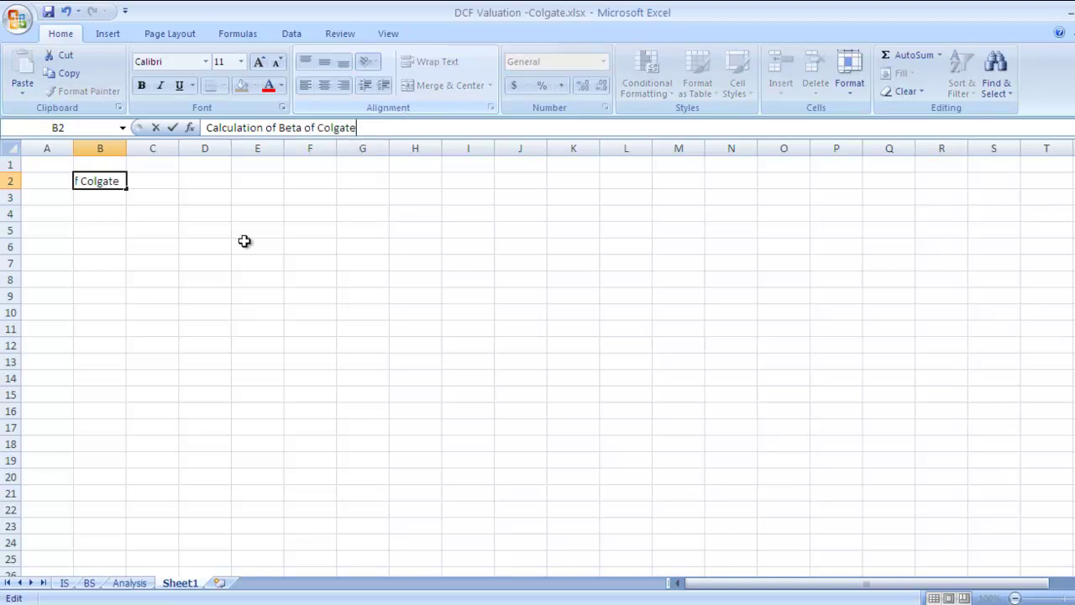
key(Return)
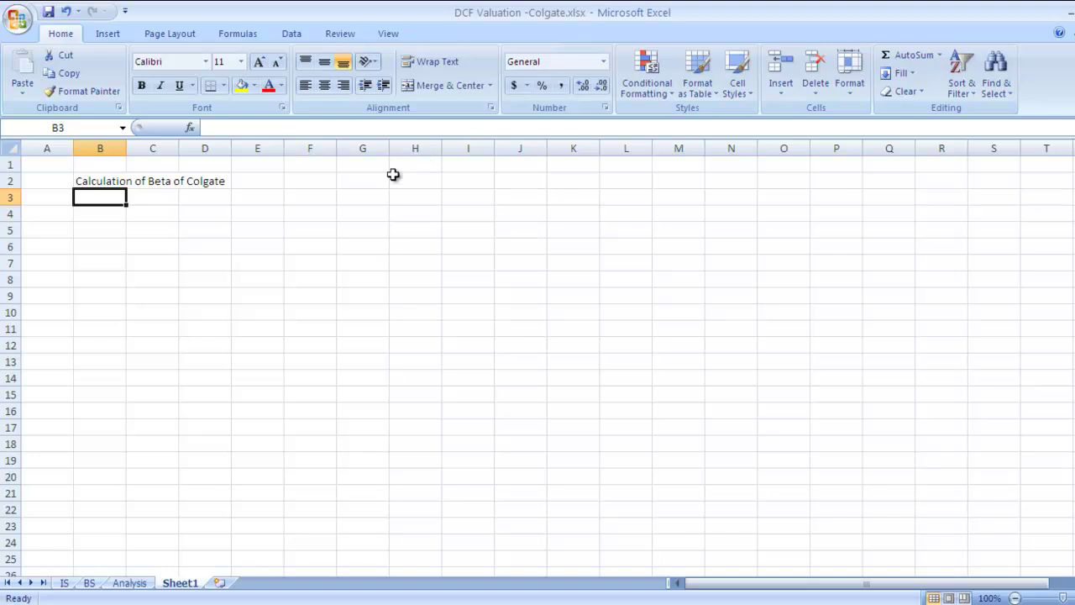
click(108, 220)
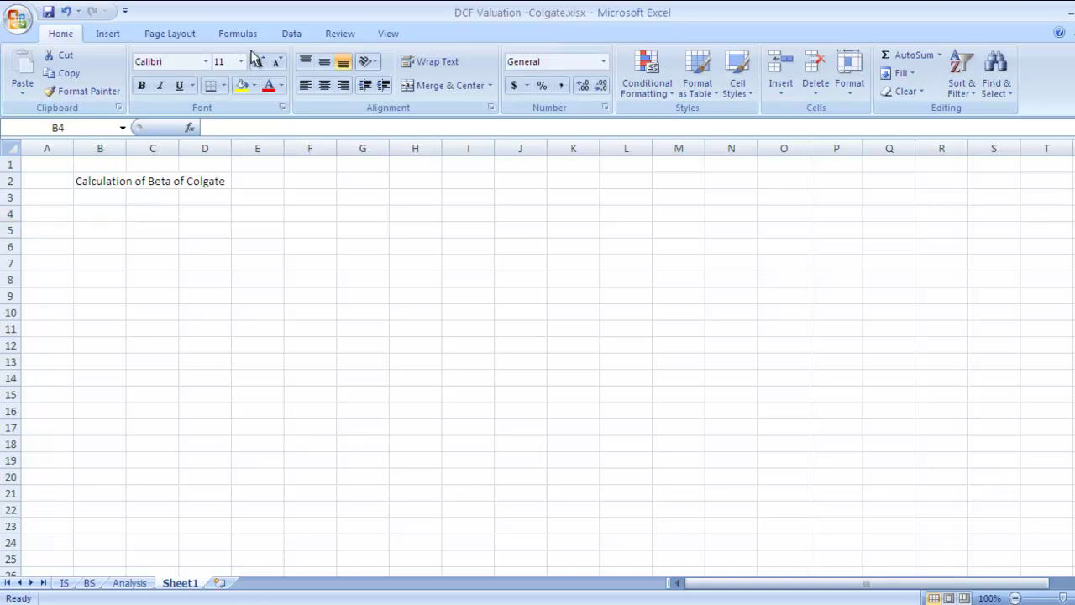
Step: Load nseindia.com in Firefox and go to Products > Equities > Indices
key(alt+Tab)
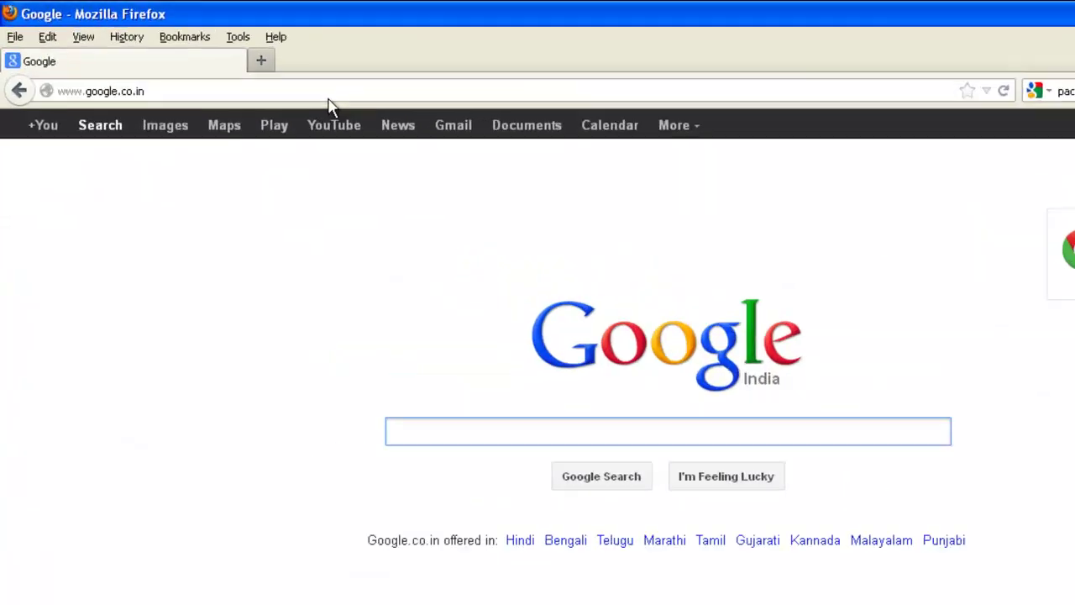
click(275, 76)
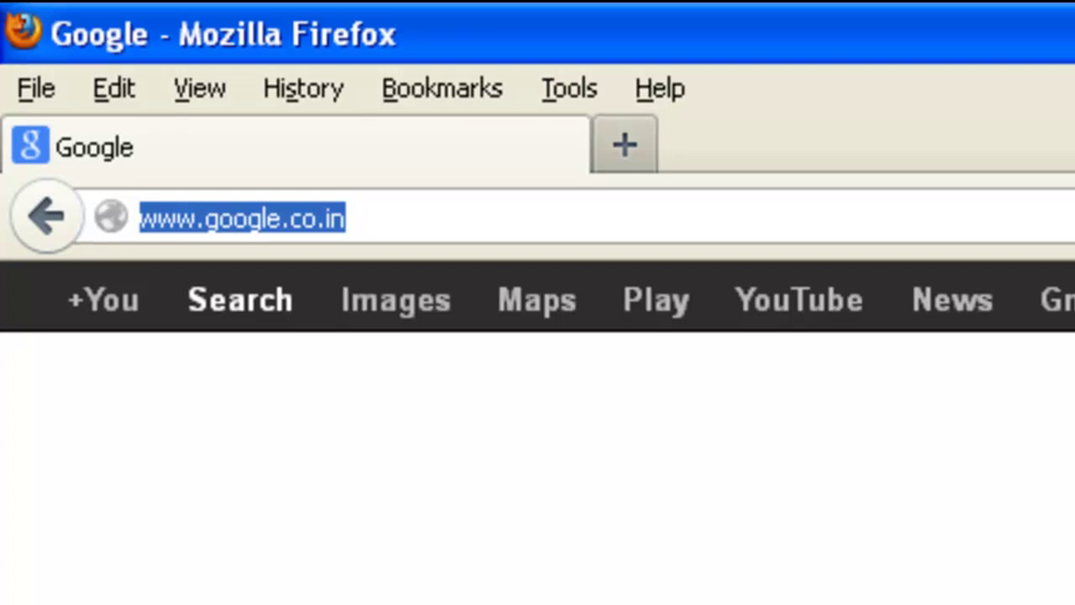
text(nse)
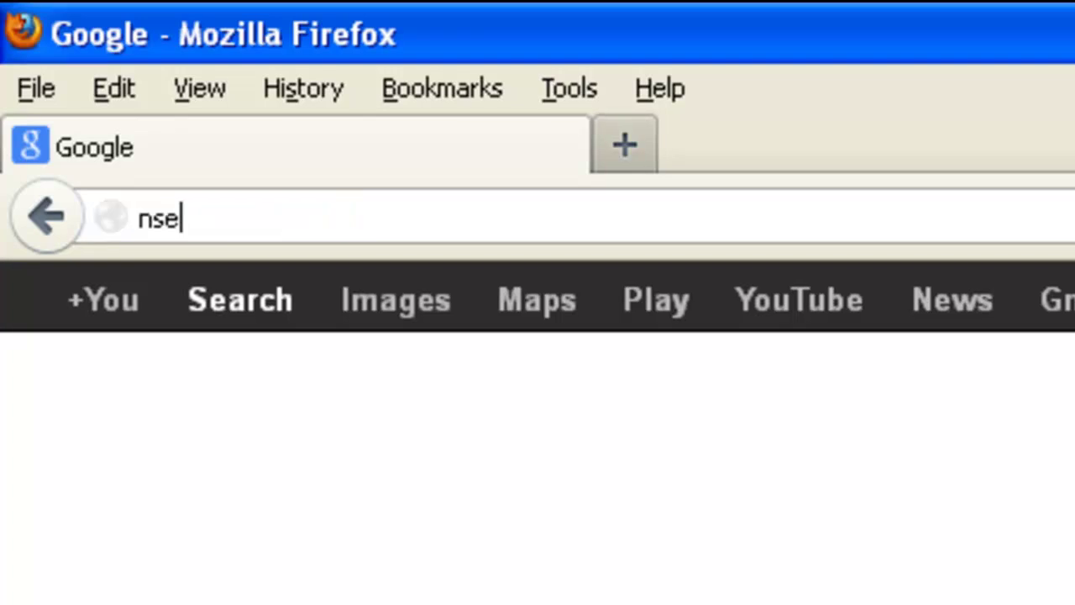
text(india.com)
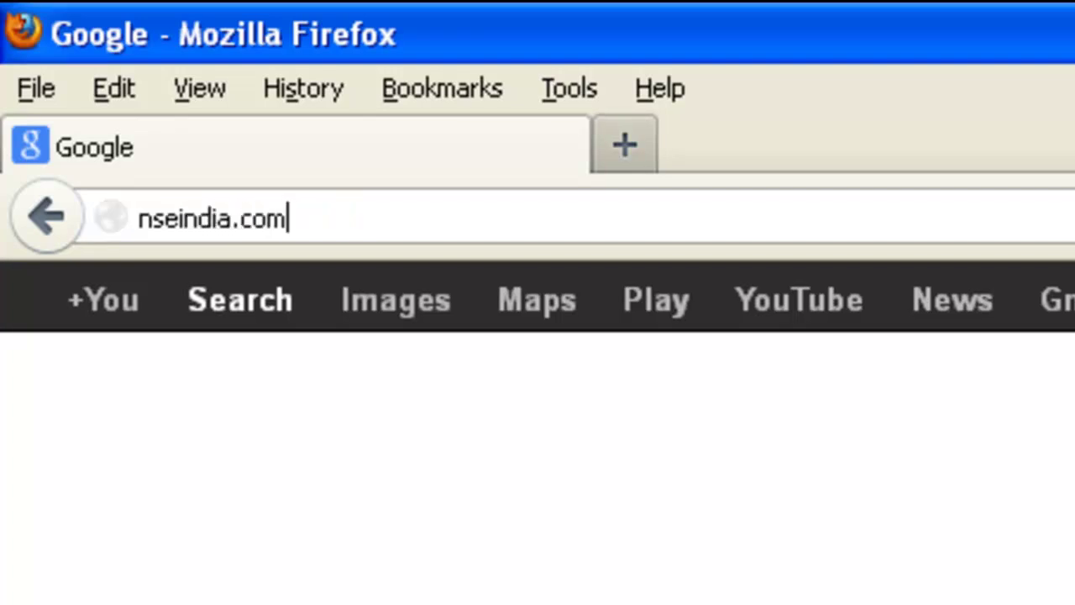
key(Return)
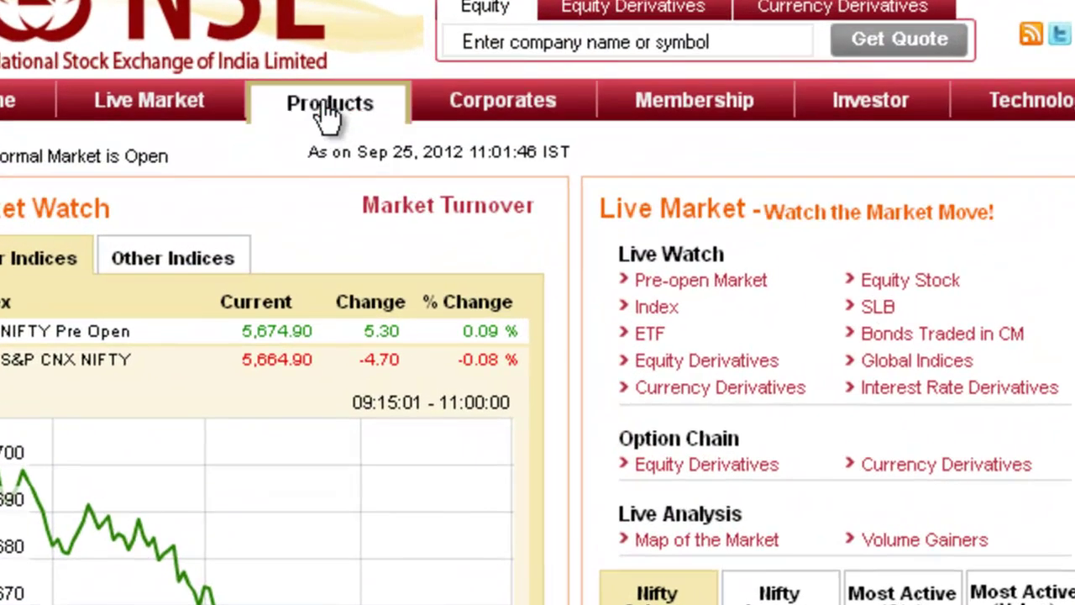
mouse_move(329, 118)
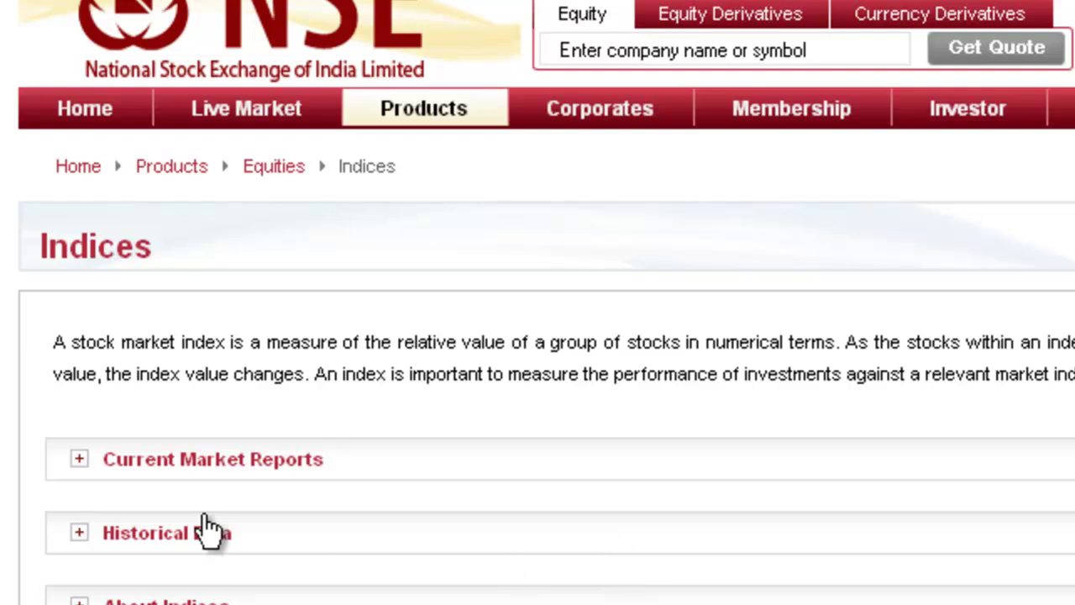
Step: Expand Historical Data and scroll to the Historical Index Data search form
click(79, 532)
scroll(328, 291, down, 1)
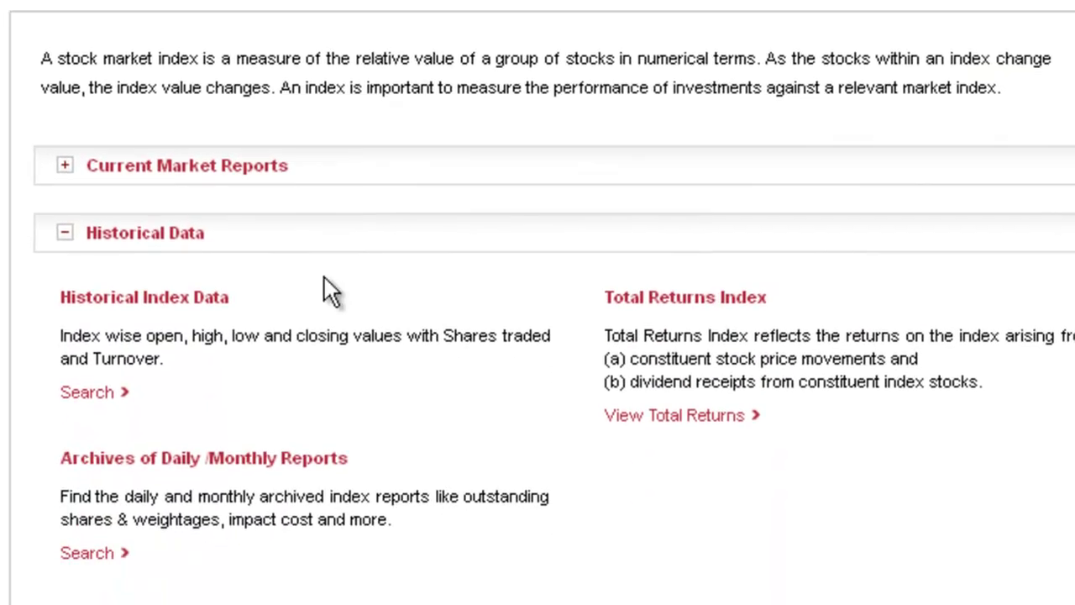
scroll(323, 275, down, 3)
scroll(323, 275, down, 1)
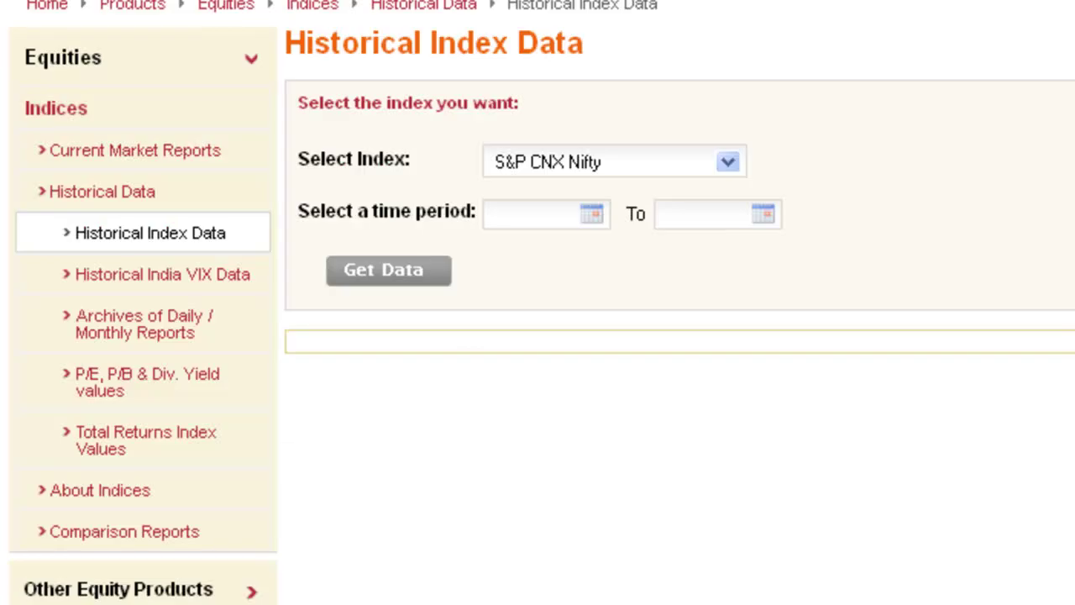
scroll(576, 250, down, 1)
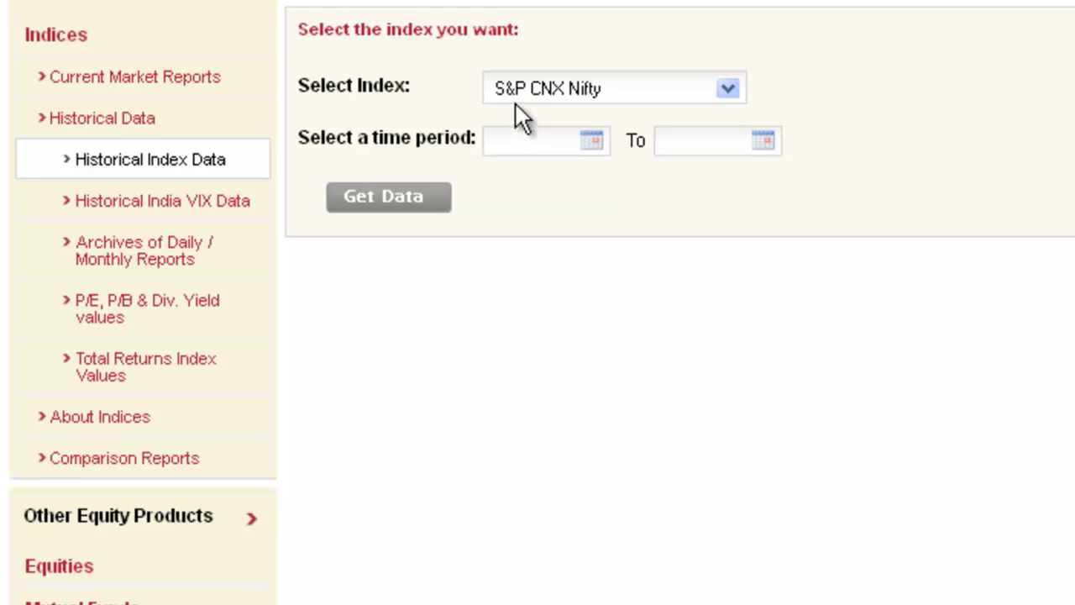
Step: Set the start date to 25-09-2011 in the calendar picker
click(536, 142)
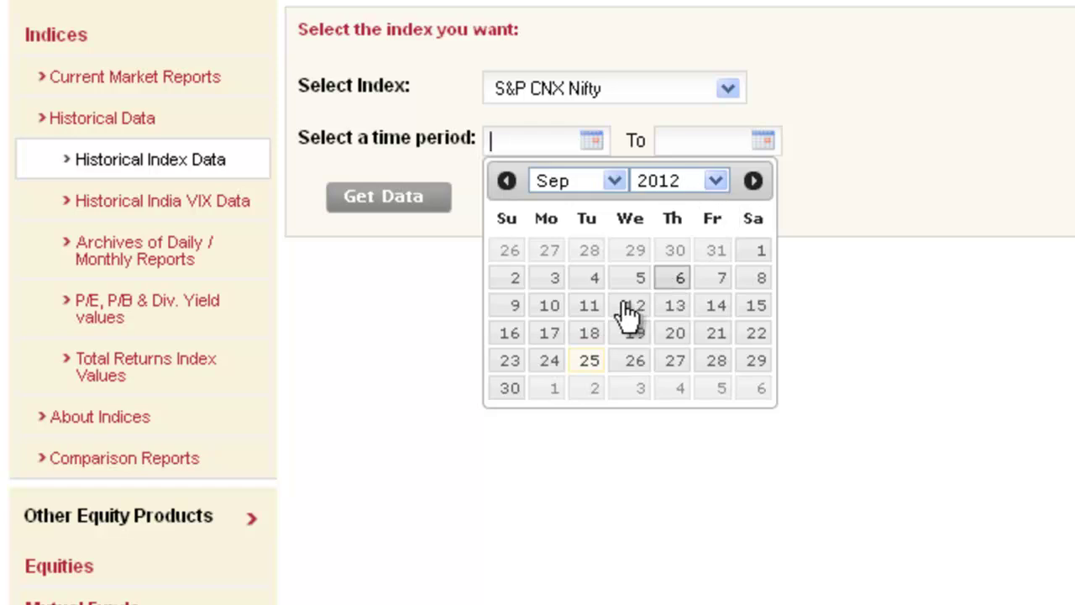
click(713, 181)
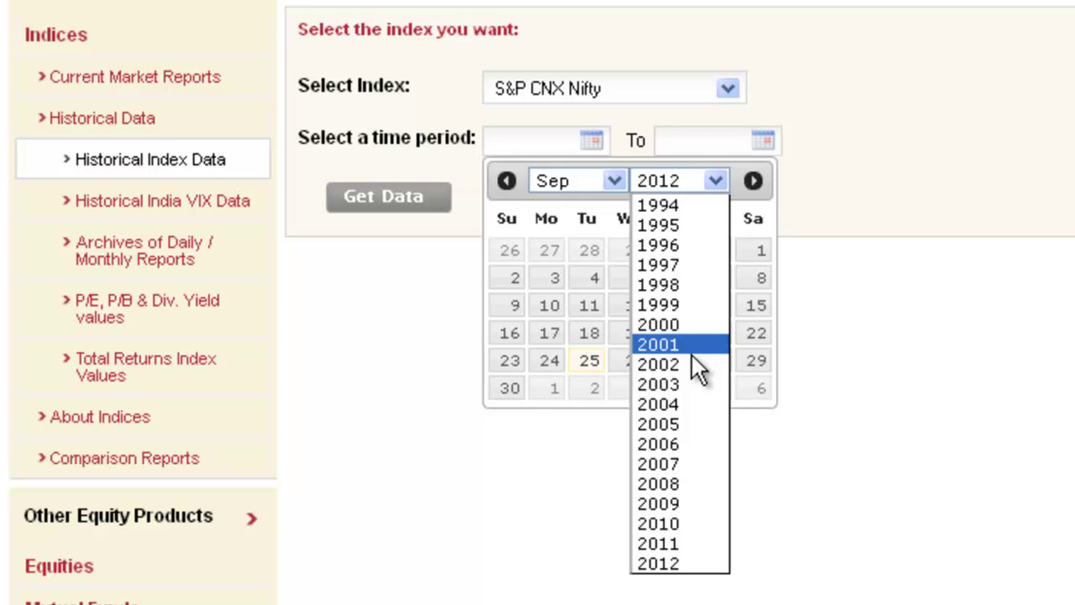
click(692, 352)
click(722, 181)
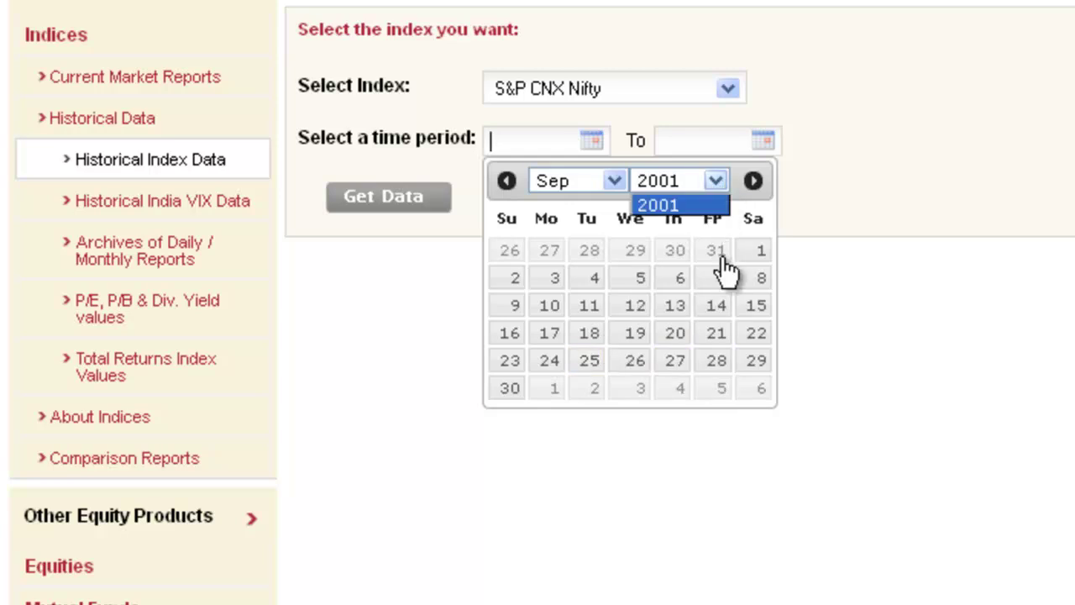
click(728, 269)
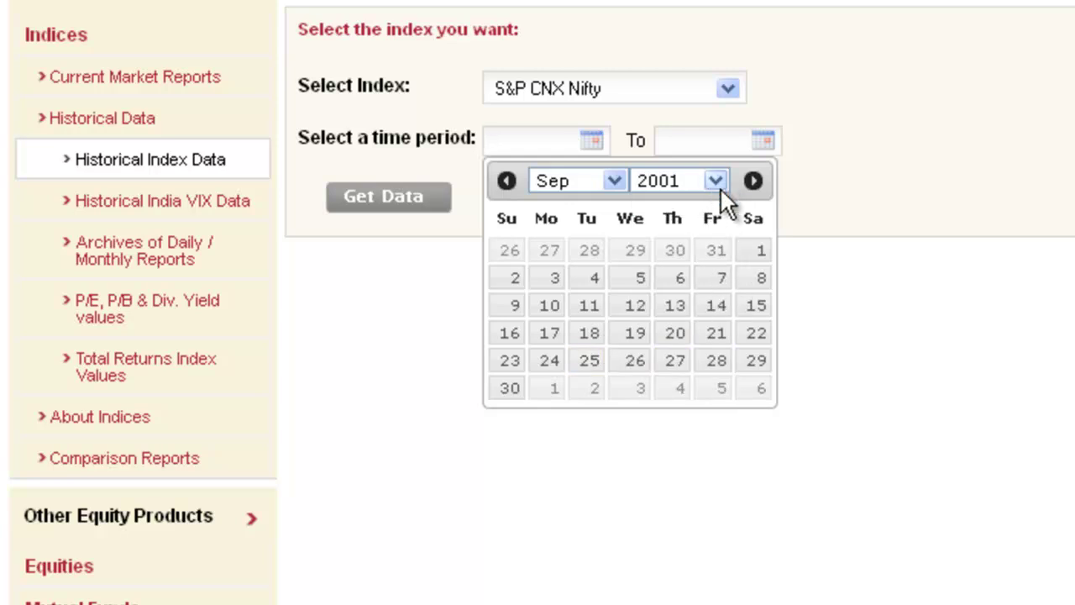
click(715, 184)
click(718, 294)
click(720, 181)
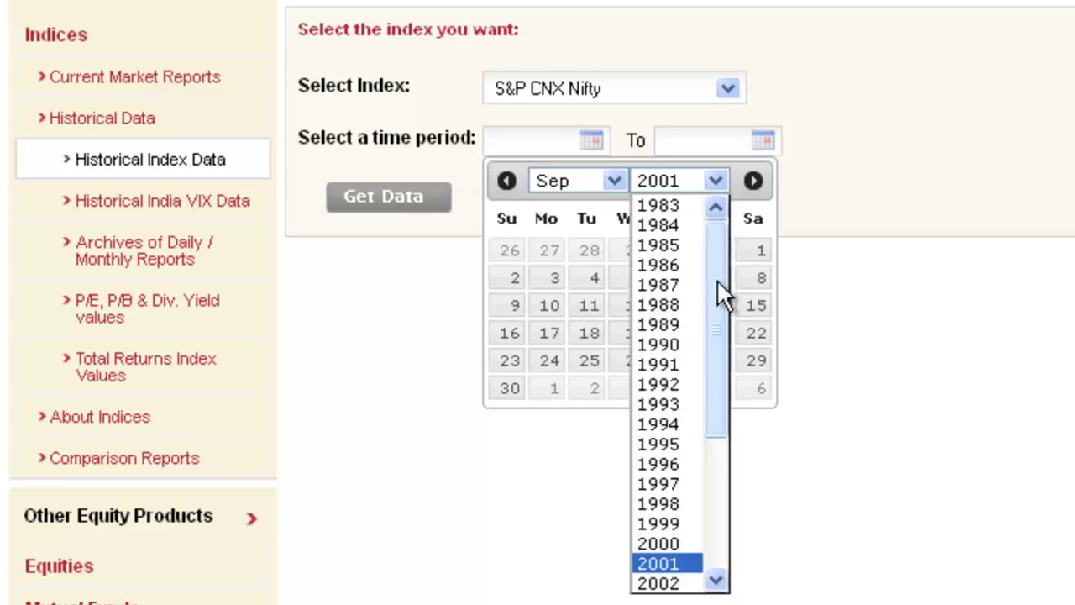
drag(717, 279, 726, 407)
drag(736, 469, 734, 472)
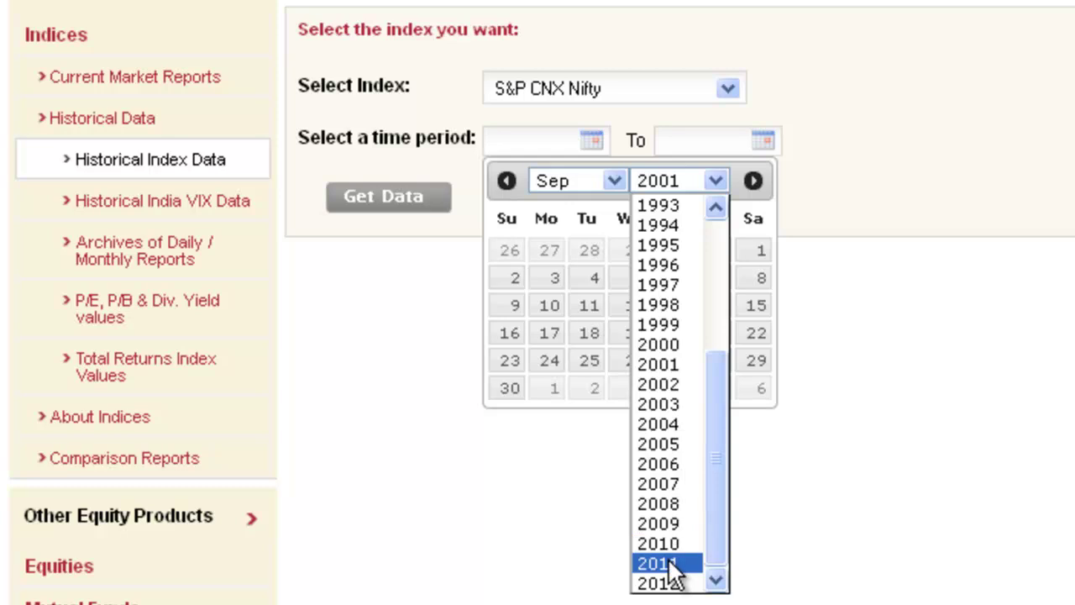
click(671, 563)
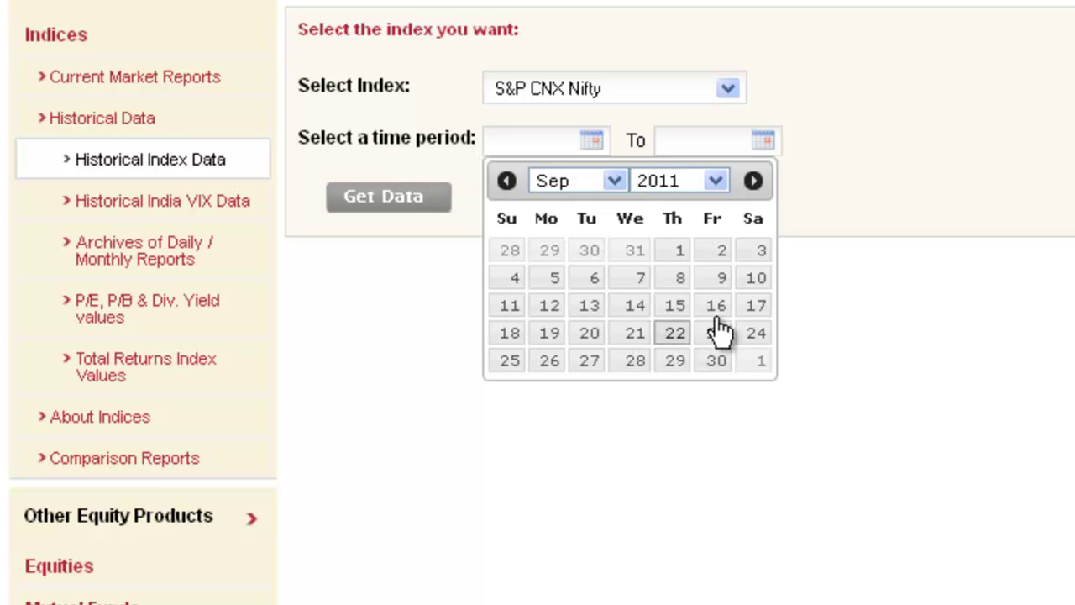
click(510, 361)
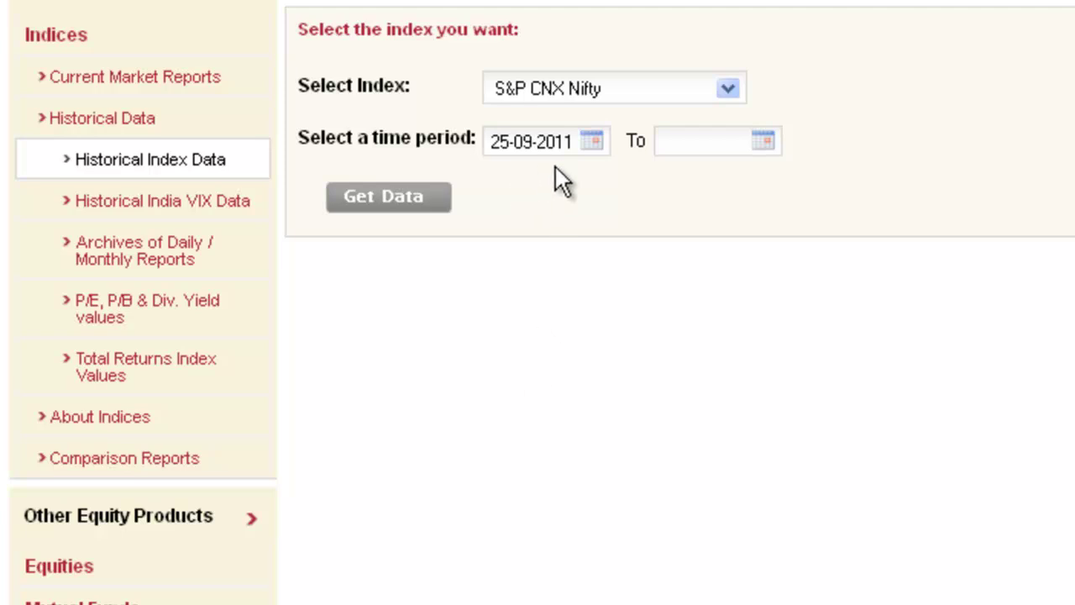
Step: Set the end date to 24-09-2012 and fetch the S&P CNX Nifty data
click(689, 145)
click(760, 143)
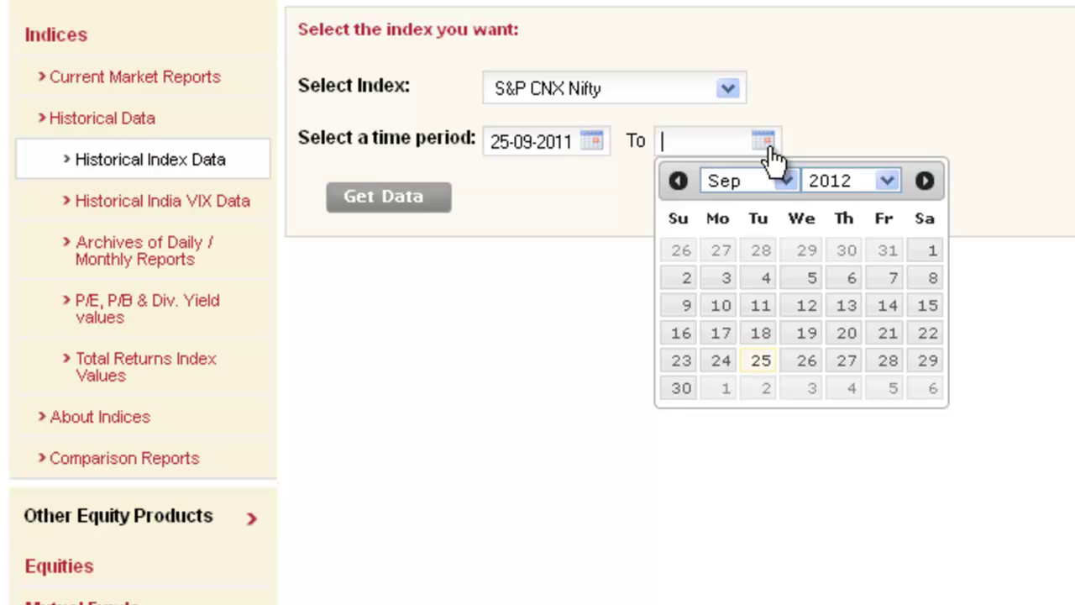
click(721, 362)
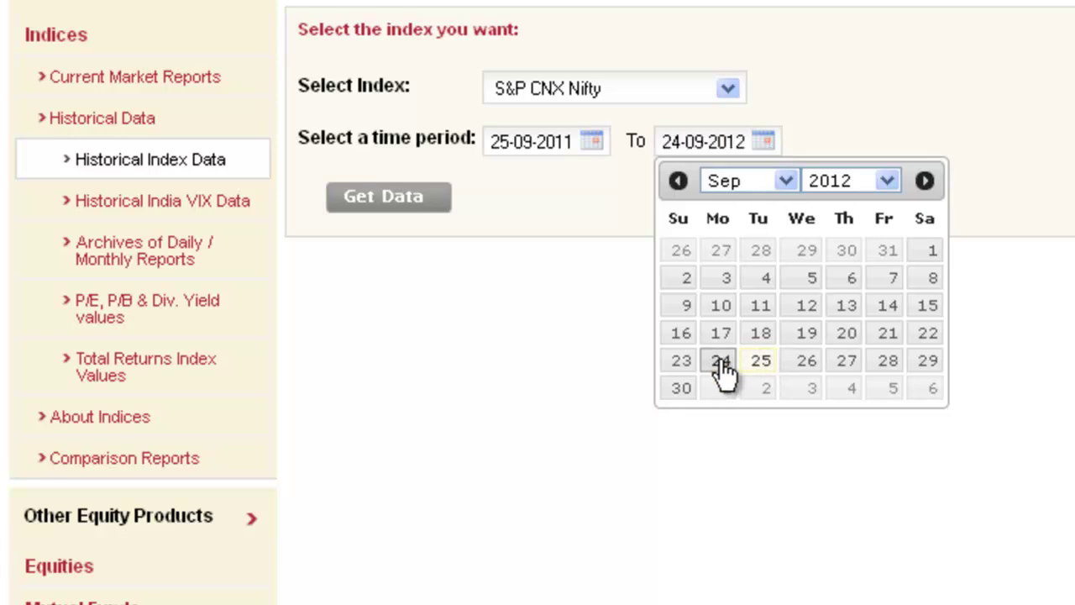
click(403, 205)
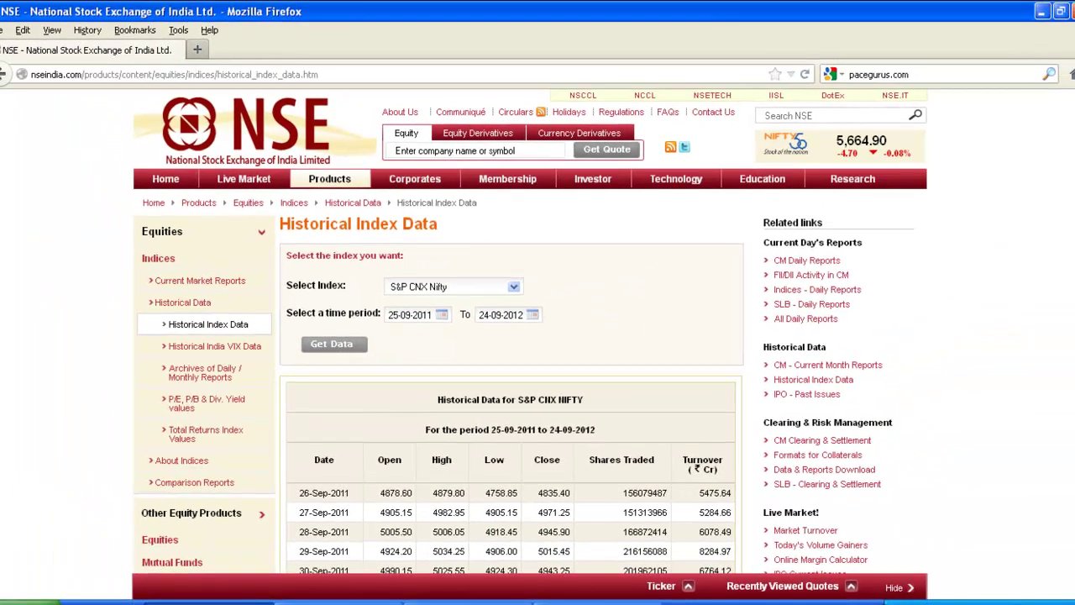
Step: Clear the page-wide selection and scroll to the end of the Nifty results table
key(ctrl+a)
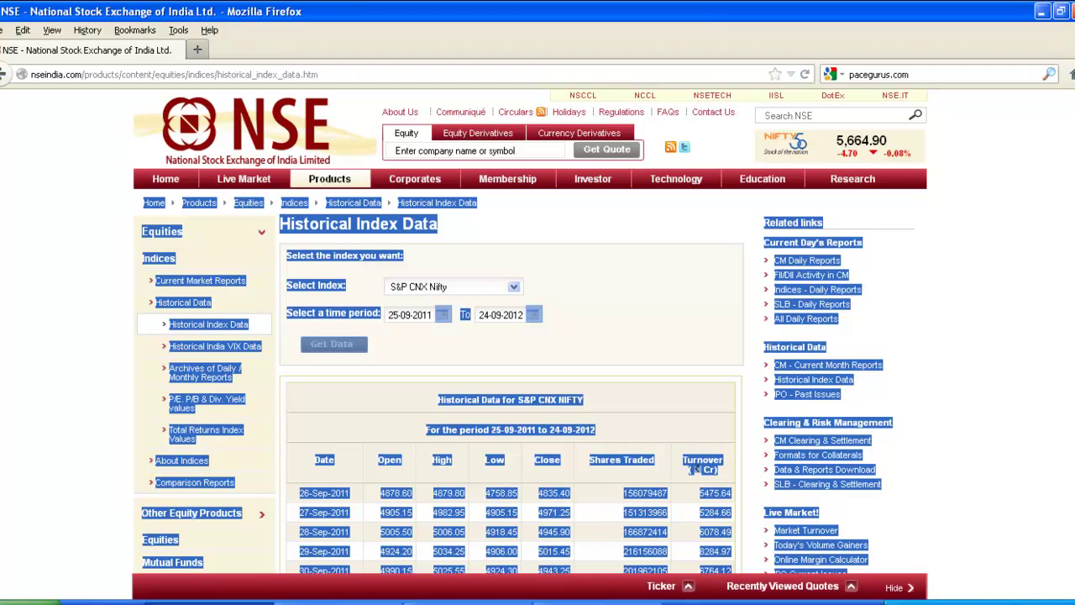
click(1031, 264)
scroll(538, 336, down, 4)
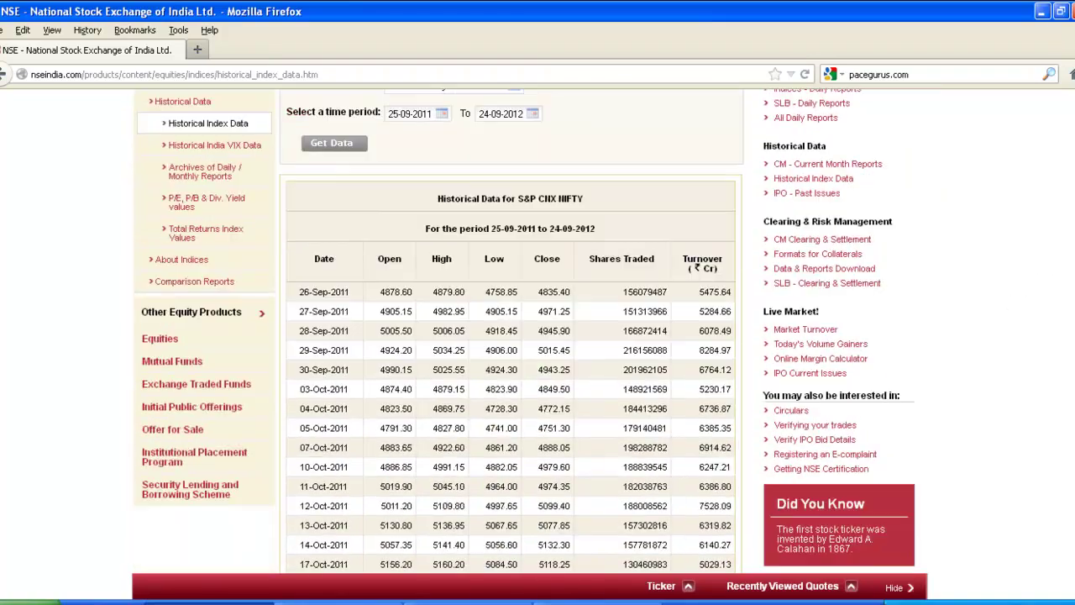
scroll(537, 336, down, 1)
scroll(537, 336, down, 15)
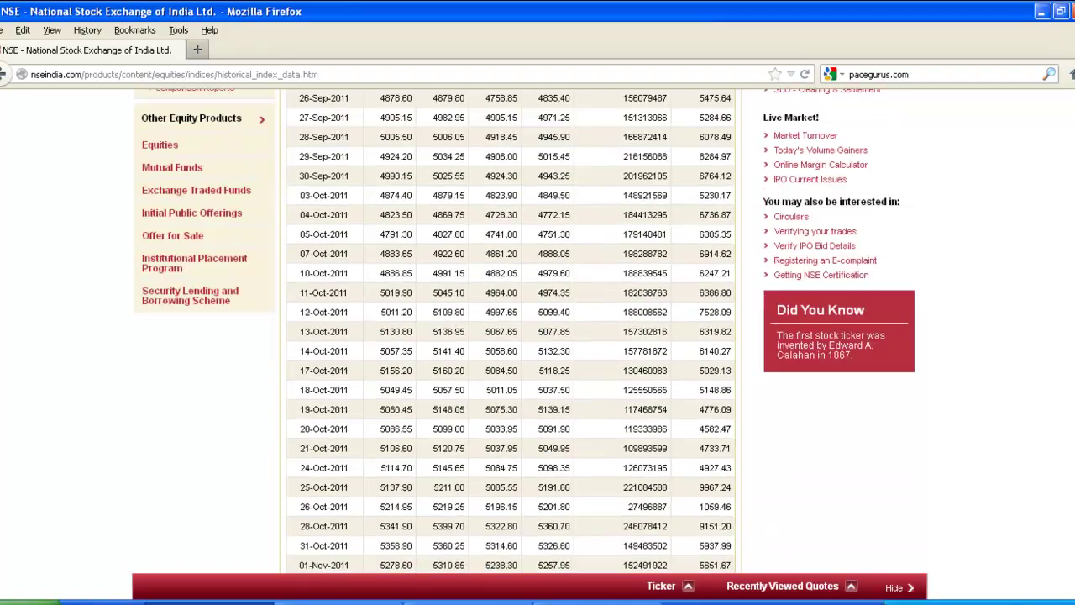
scroll(511, 336, down, 12)
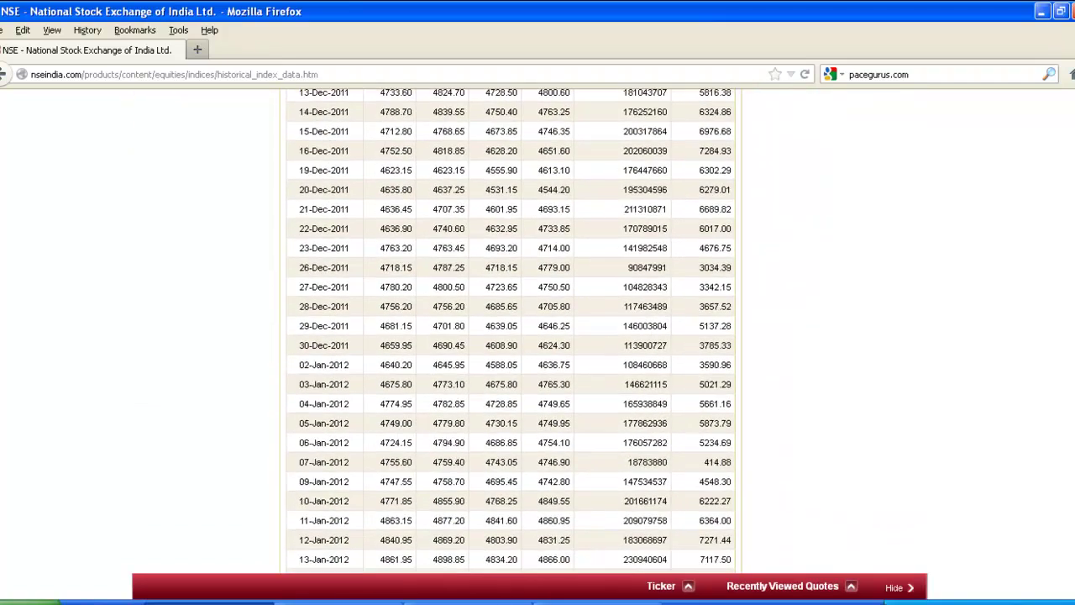
scroll(1048, 512, down, 3)
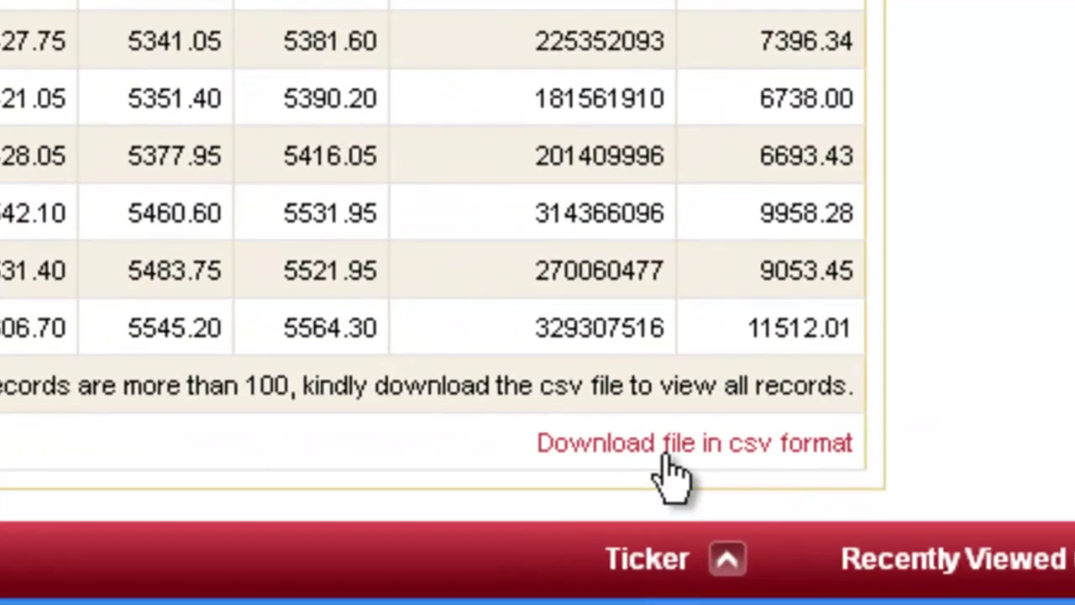
click(668, 458)
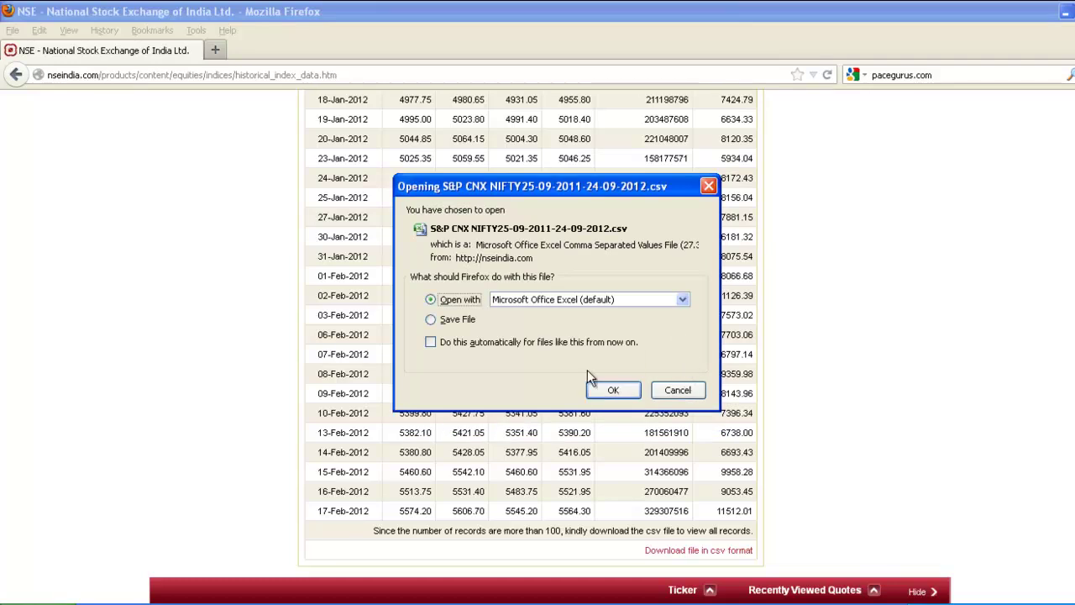
click(432, 319)
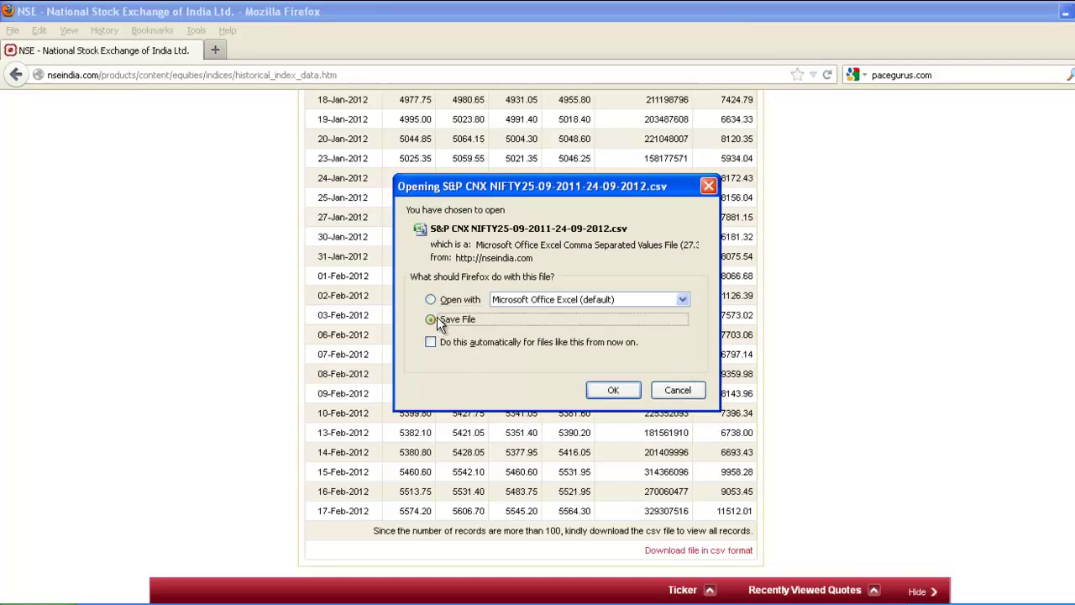
click(623, 391)
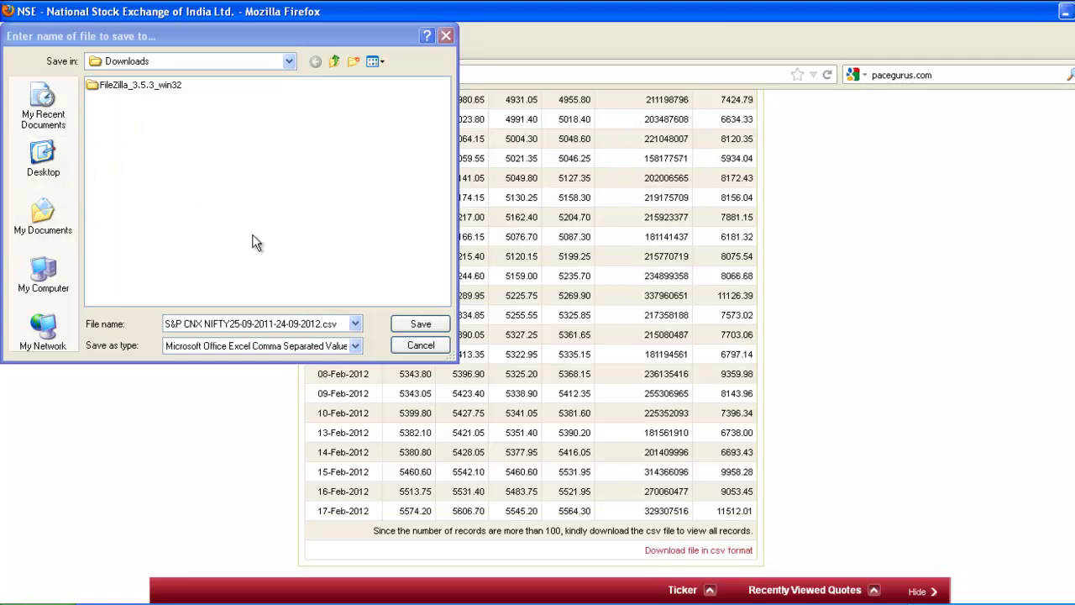
click(420, 324)
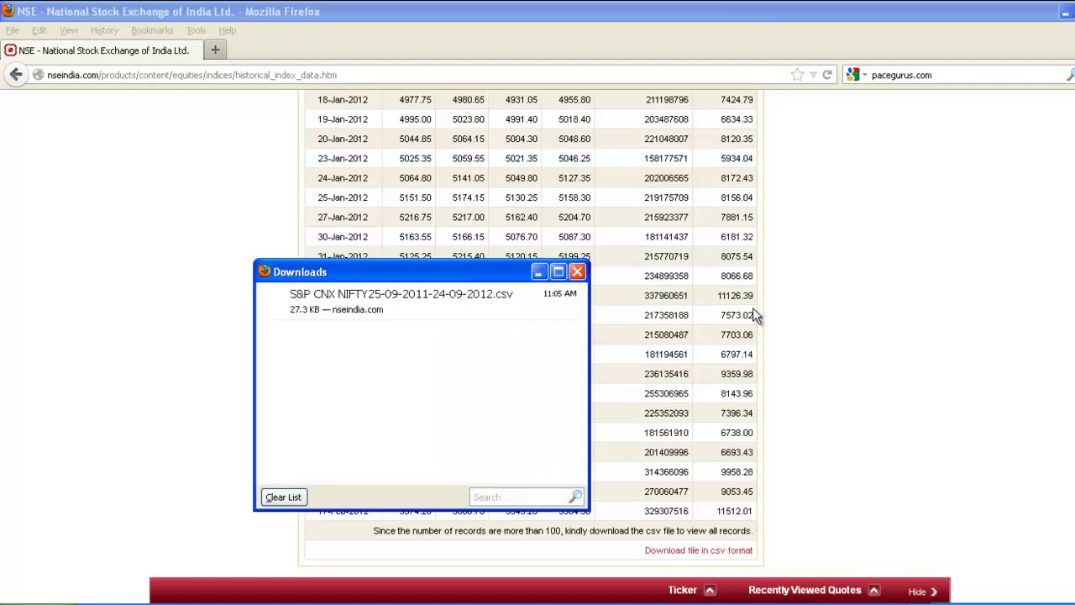
click(423, 296)
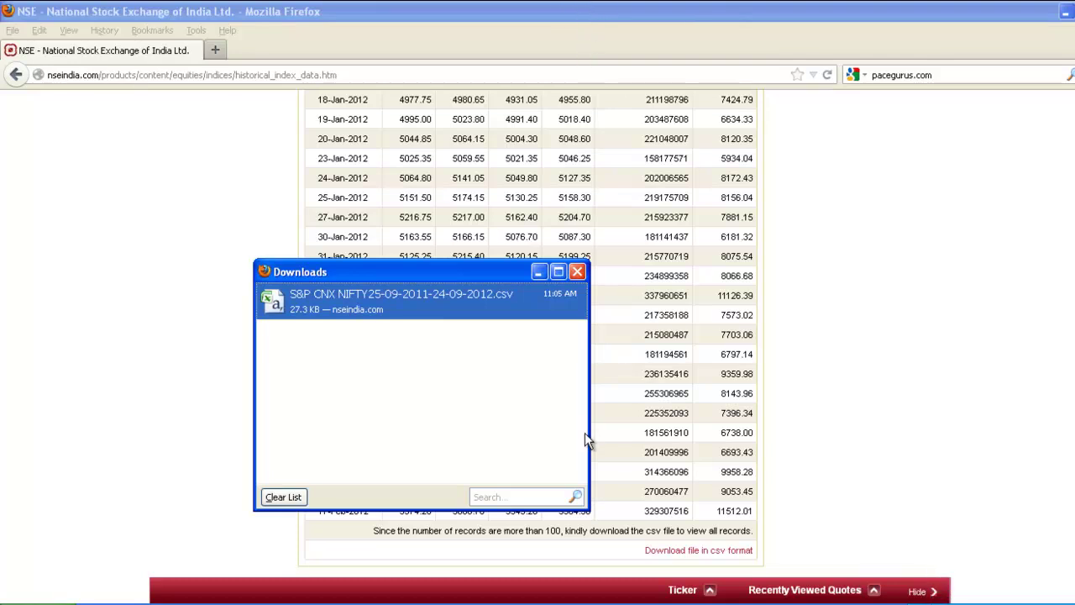
Step: Open the Nifty CSV in Excel and autofit columns A, F and G
double_click(451, 288)
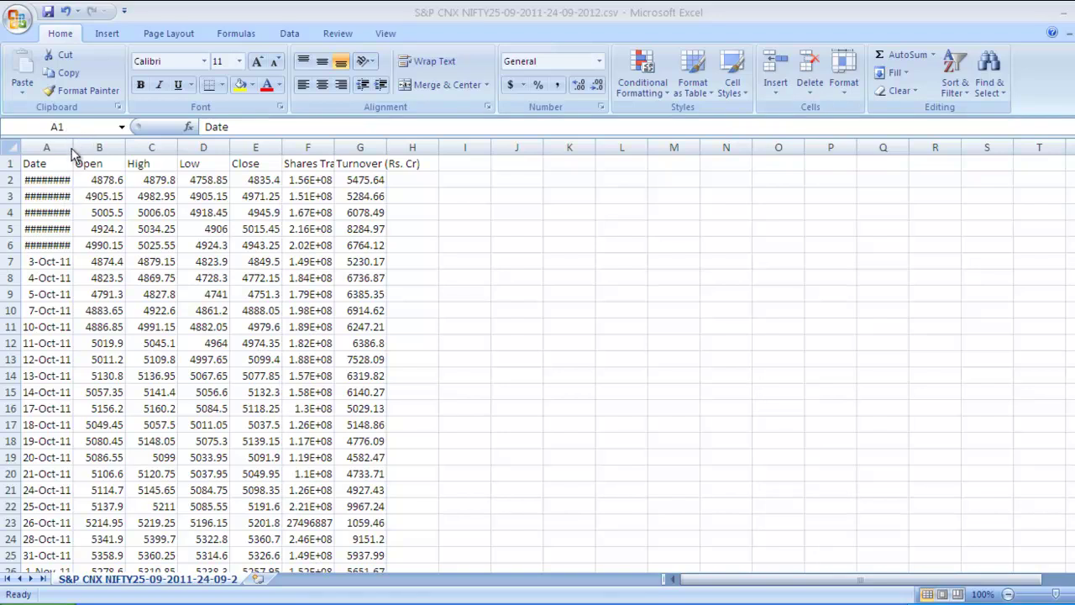
double_click(73, 149)
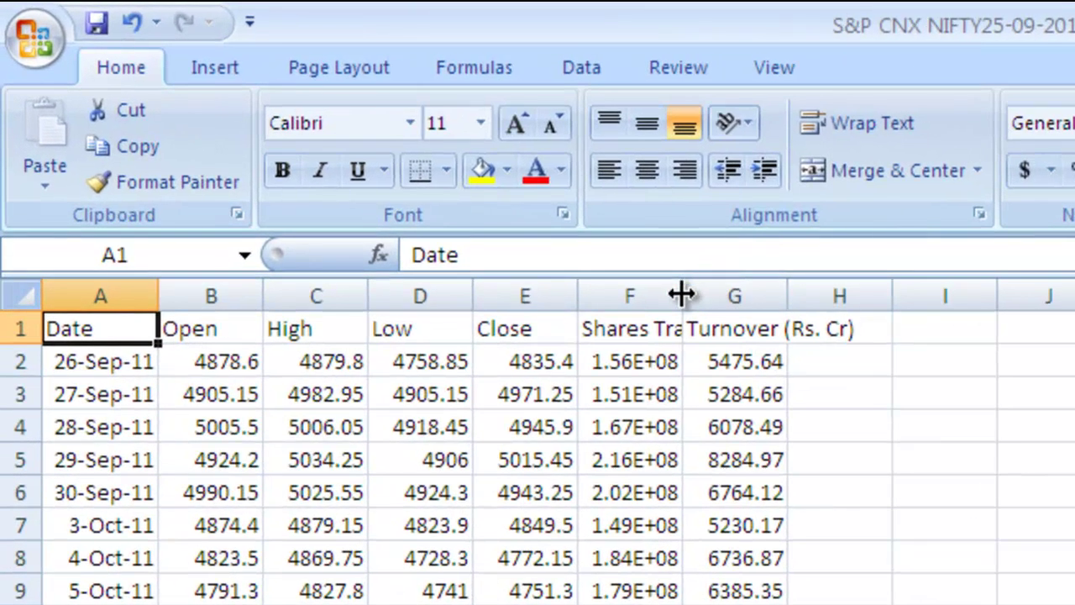
double_click(388, 168)
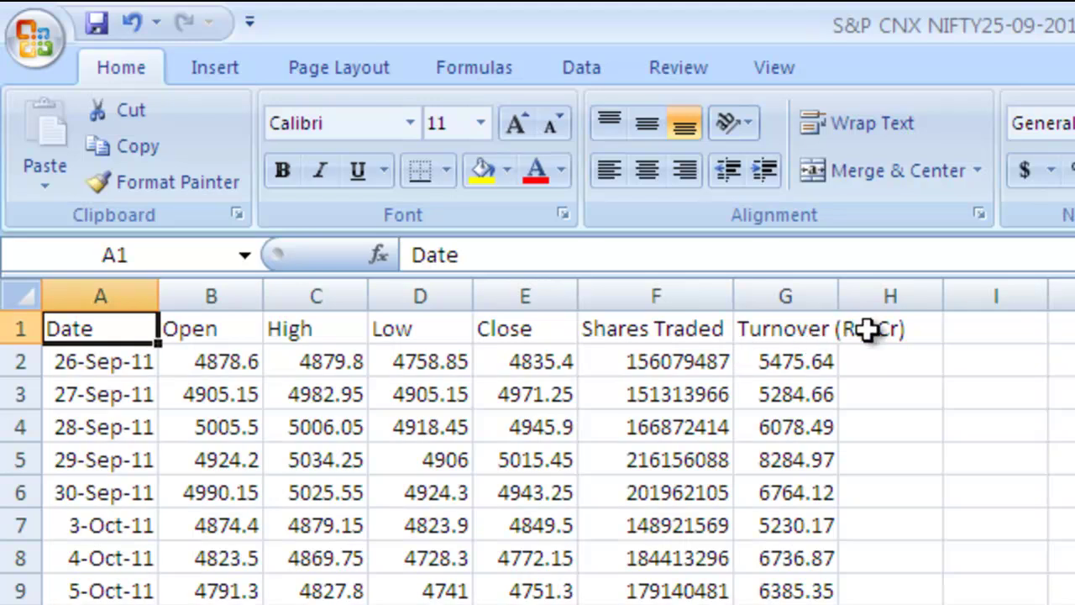
double_click(837, 296)
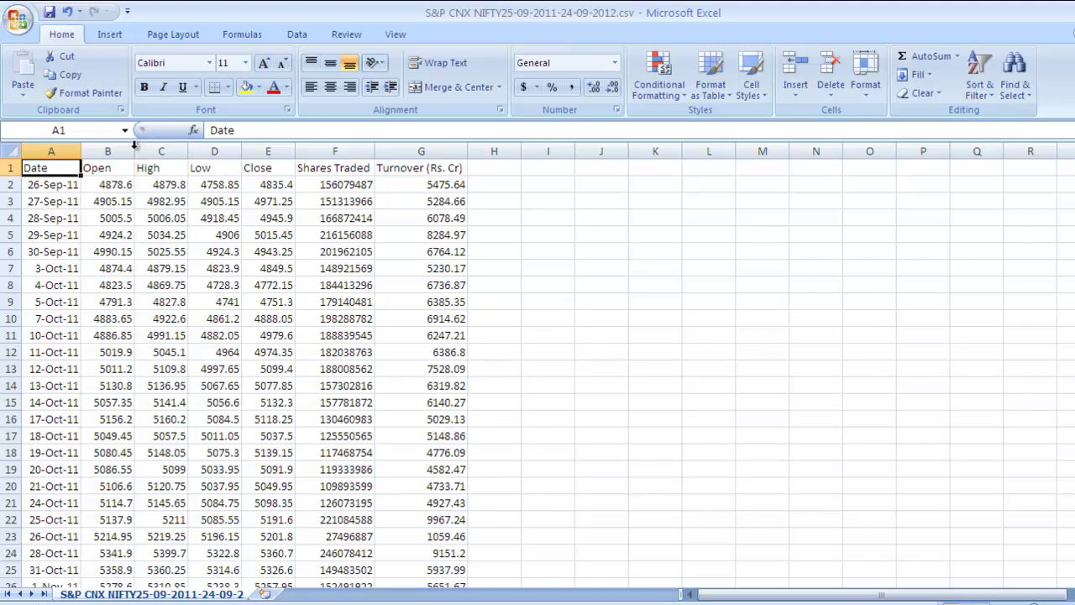
Step: Delete the Open, High and Low columns (B:D)
click(106, 151)
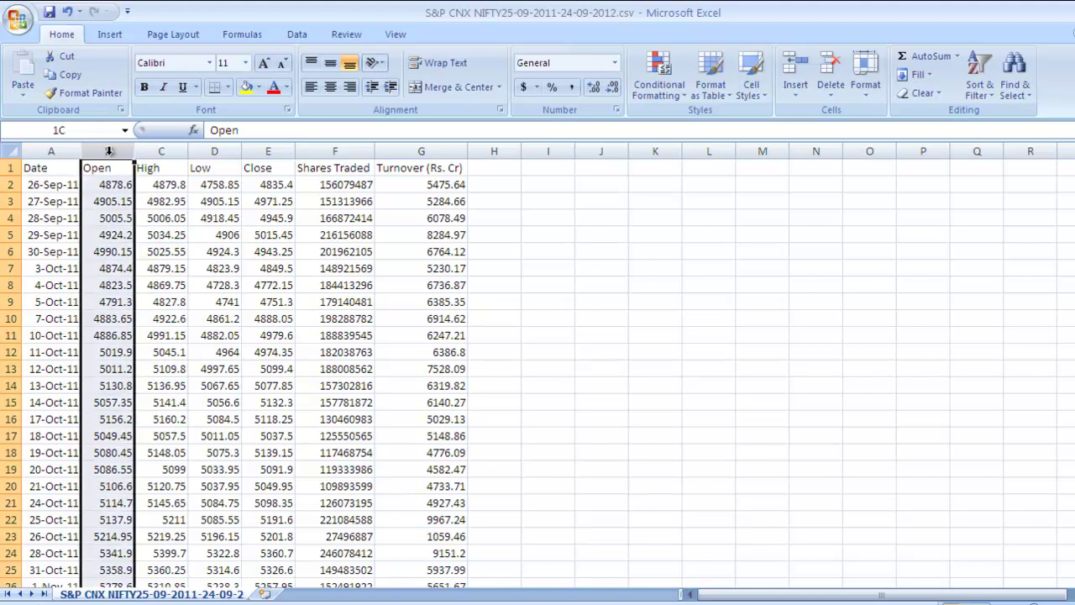
drag(135, 151, 199, 151)
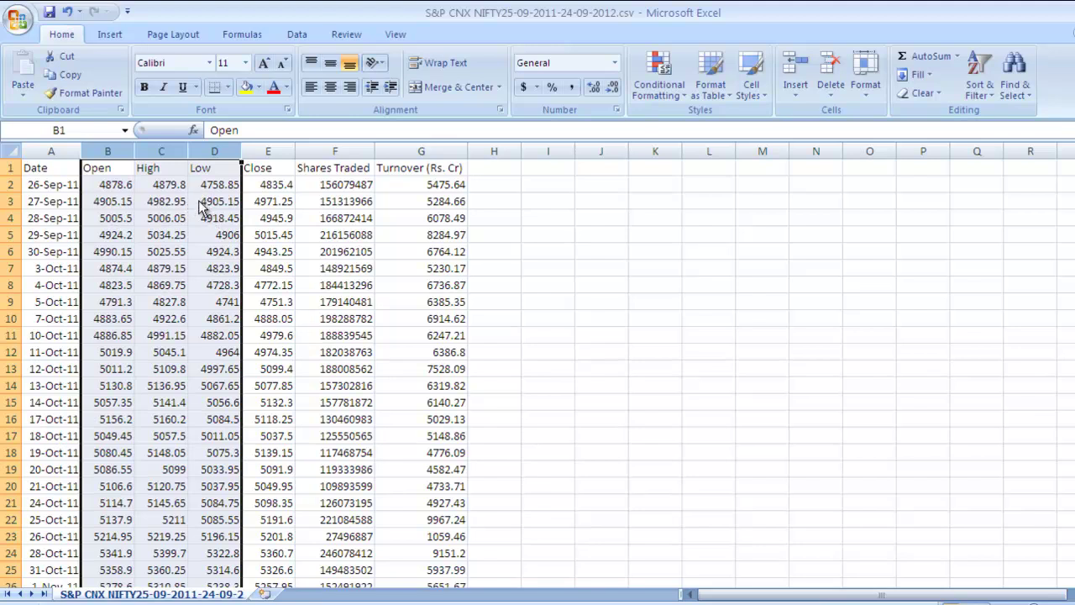
right_click(202, 208)
key(Escape)
right_click(211, 225)
click(241, 306)
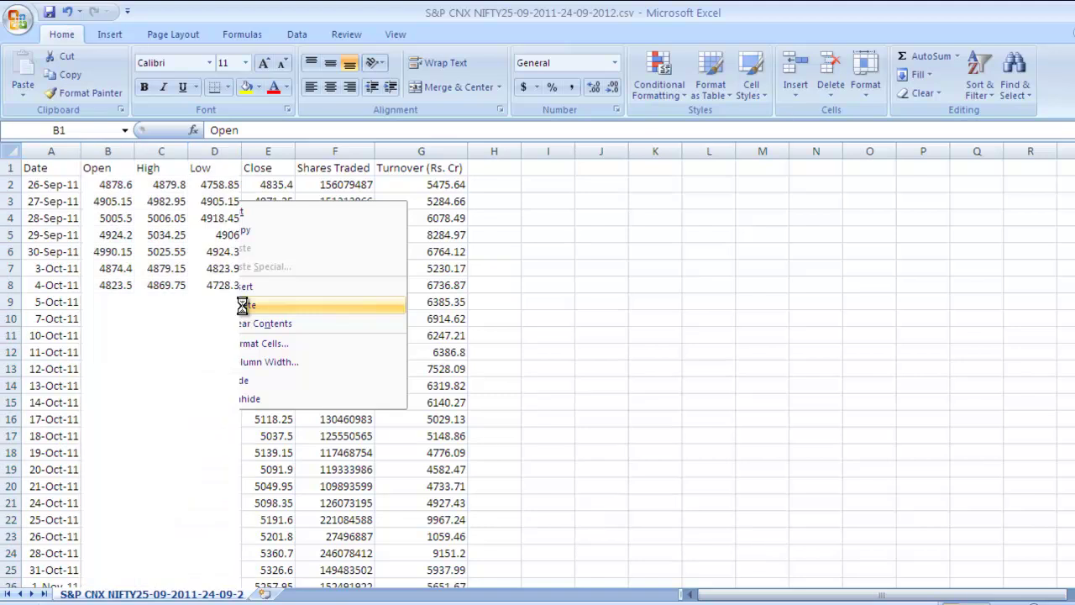
Step: Delete the Shares Traded and Turnover columns
click(171, 150)
drag(213, 150, 259, 153)
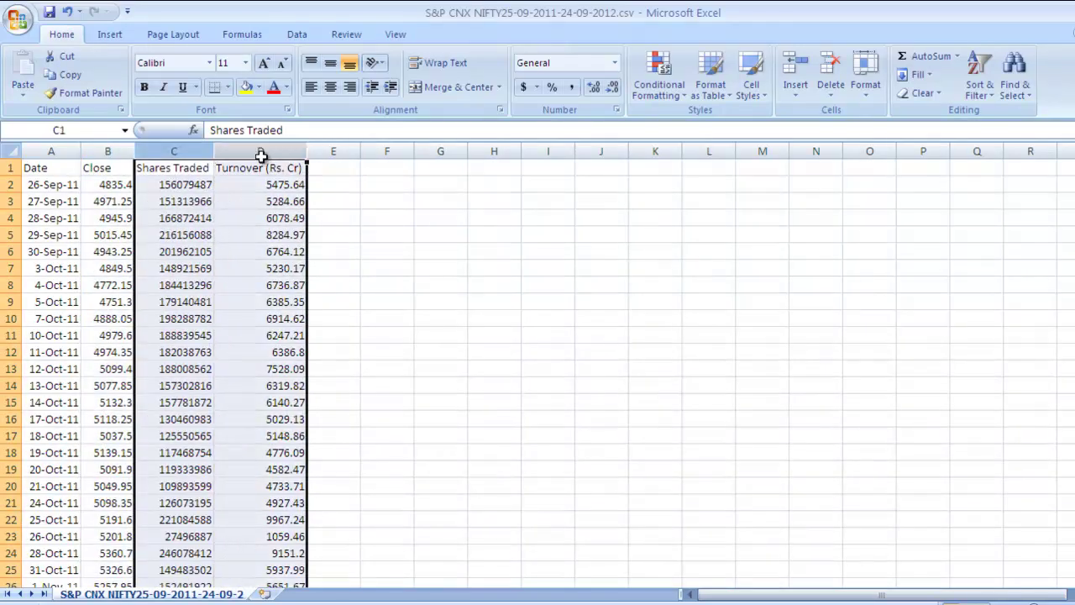
right_click(251, 185)
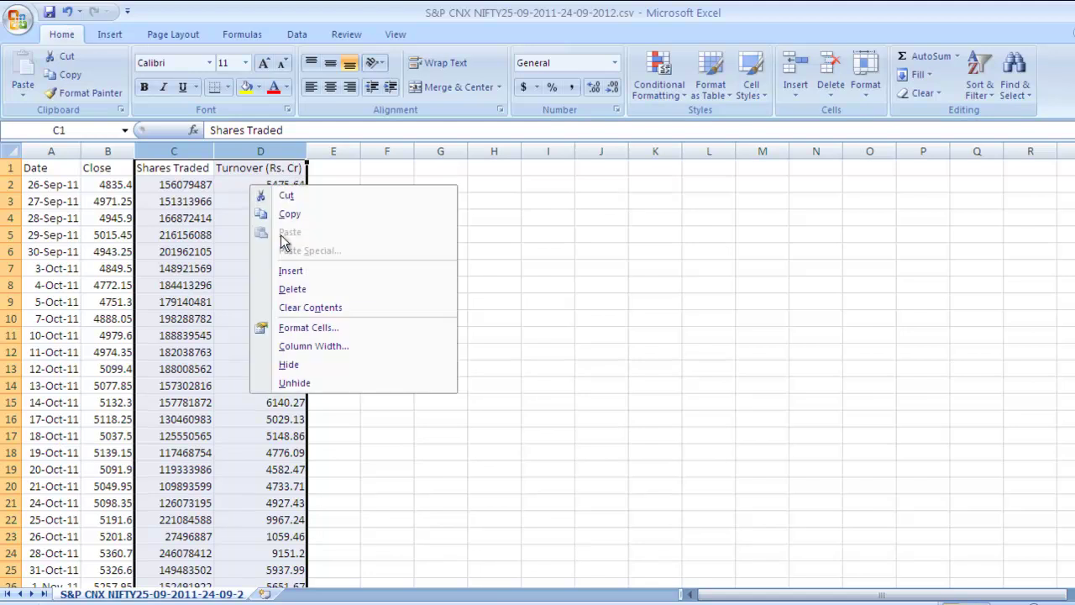
click(294, 289)
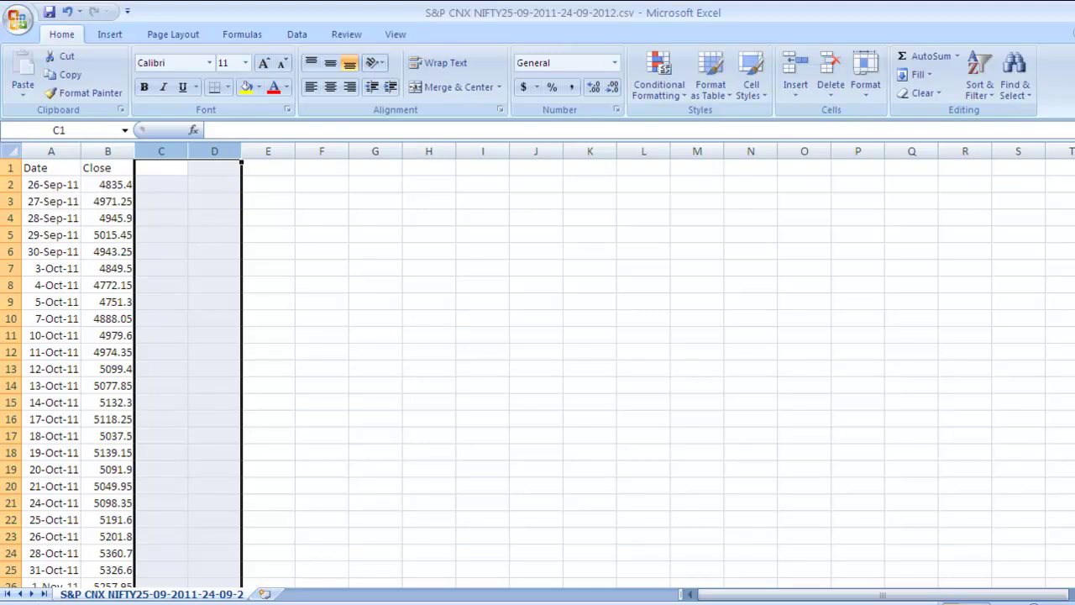
scroll(537, 374, down, 20)
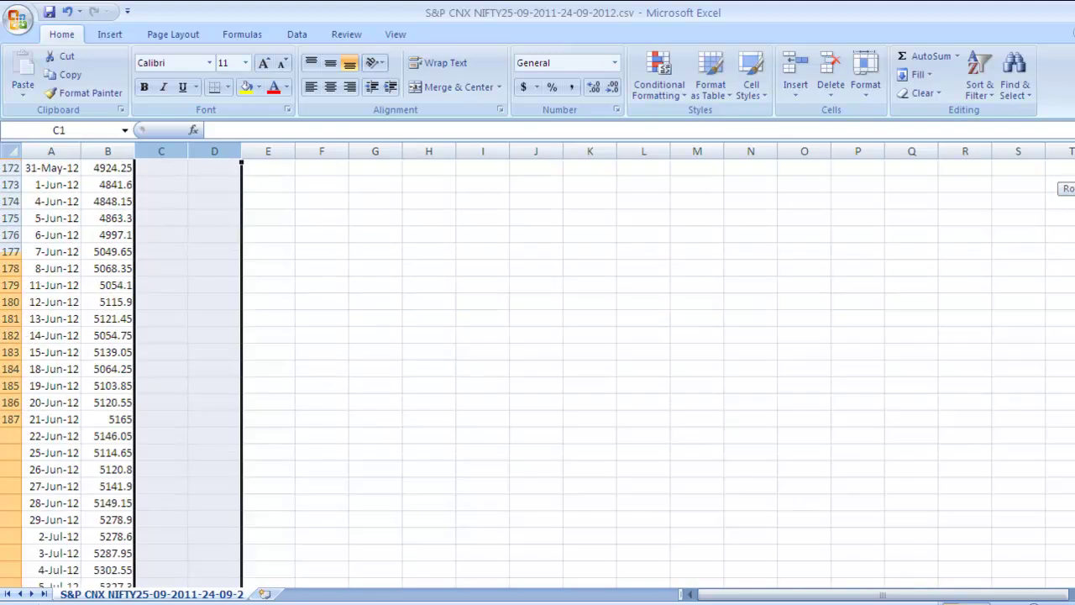
scroll(538, 373, down, 12)
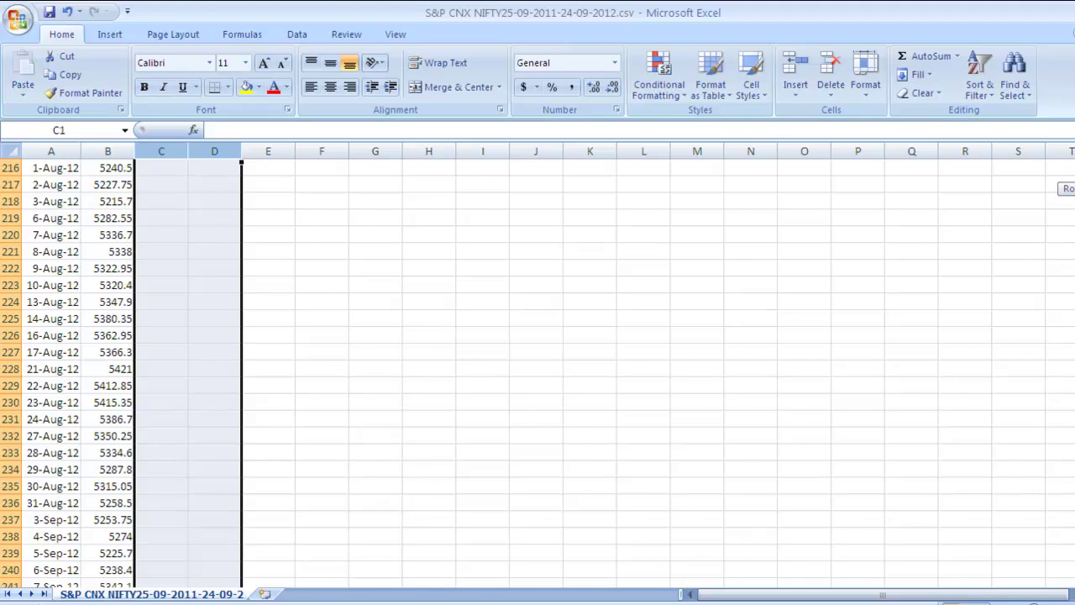
scroll(538, 374, down, 4)
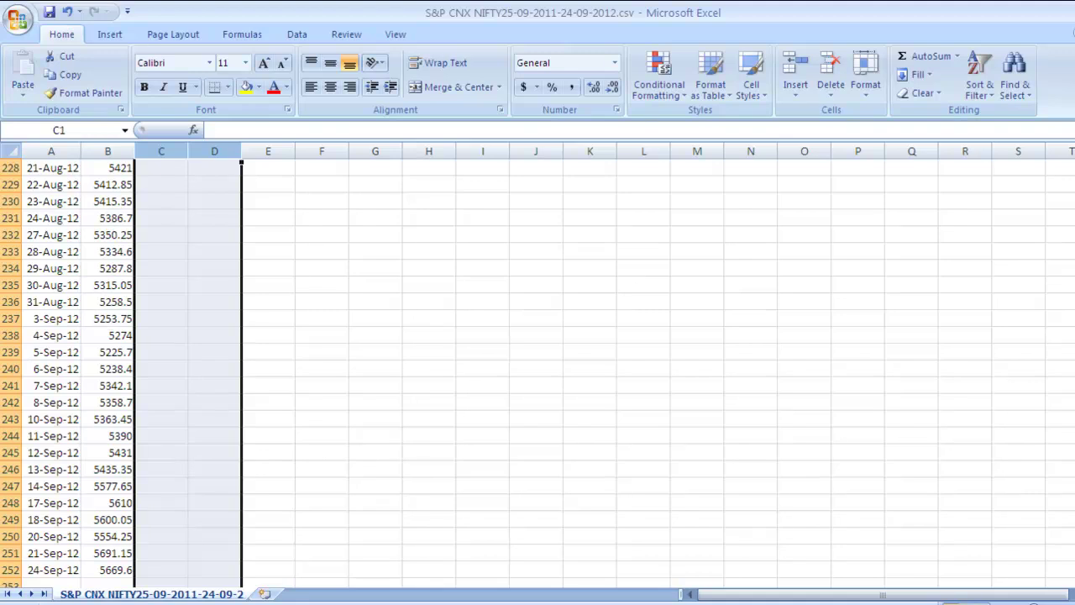
scroll(537, 374, up, 20)
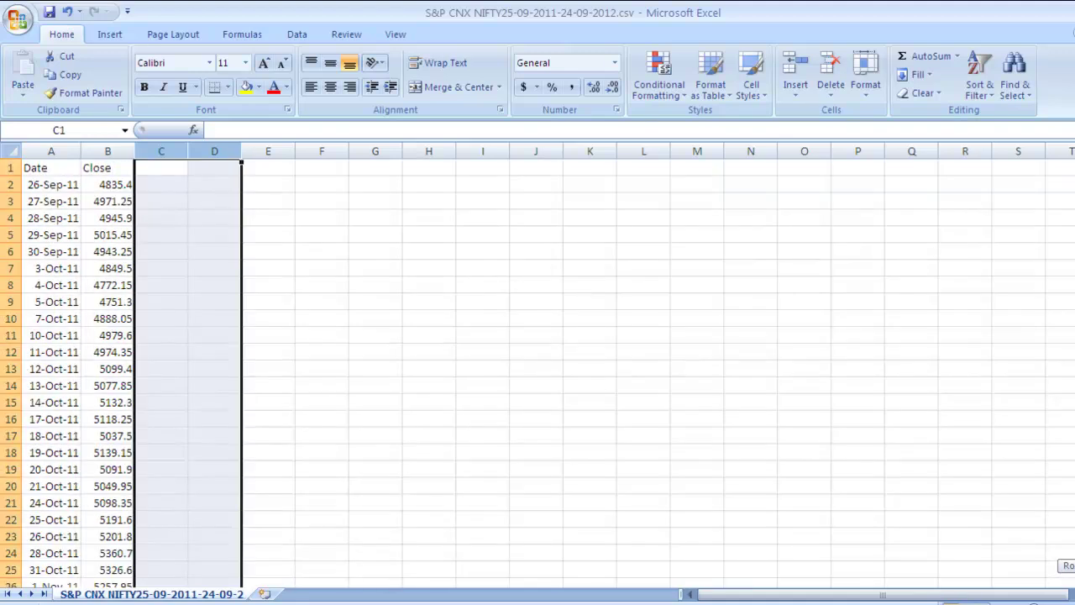
Step: Copy the Nifty Date and Close range A1:B252 and switch to the DCF Valuation -Colgate workbook
click(44, 166)
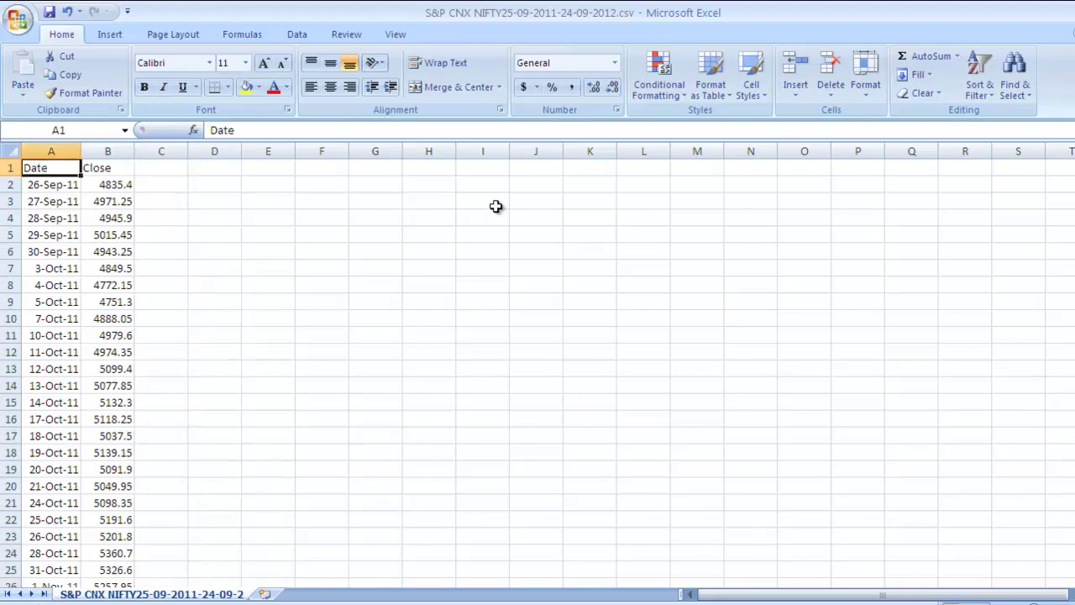
key(shift+Right)
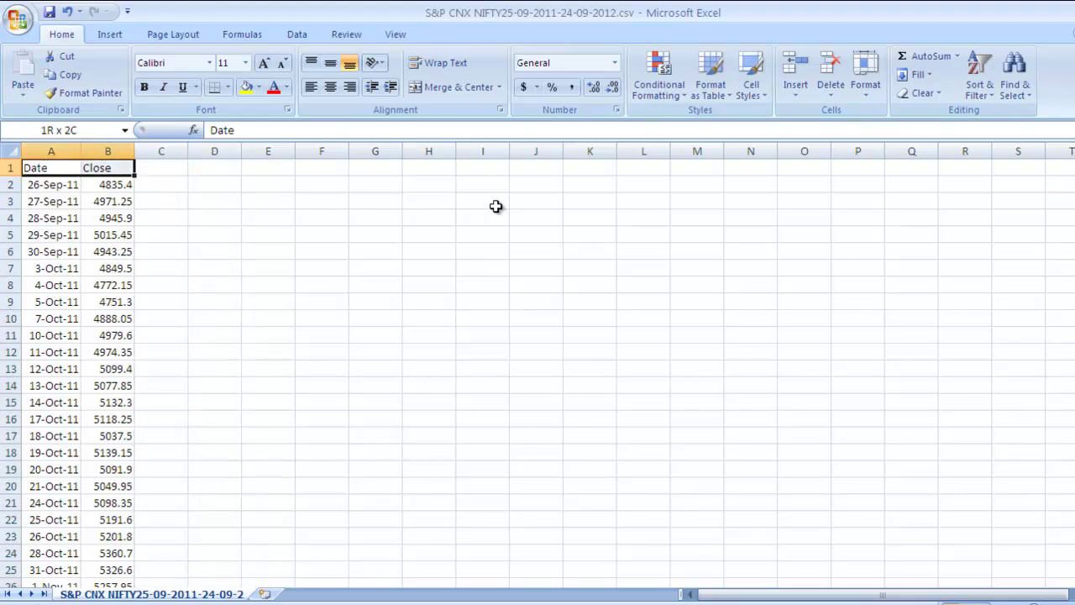
key(shift+Down)
key(shift+Down)
key(shift+Down)
key(shift+Down)
key(shift+Down)
key(shift+Down)
key(shift+Down)
key(shift+Down)
key(shift+Down)
key(shift+Down)
key(shift+Down)
key(shift+Down)
key(shift+Down)
key(shift+Down)
key(shift+Down)
key(shift+Down)
key(shift+Down)
key(shift+Down)
key(shift+Down)
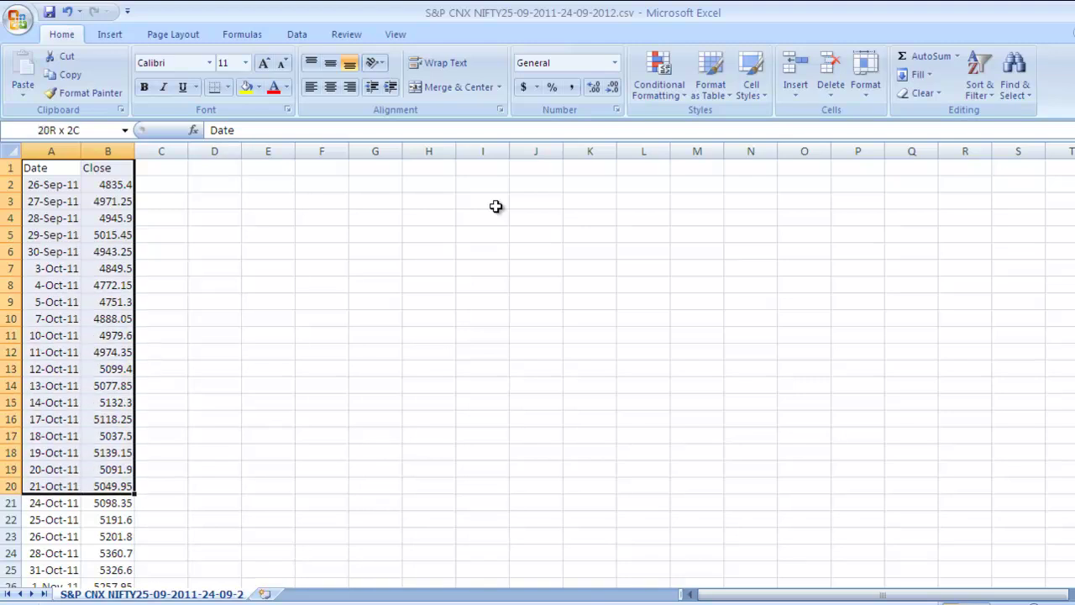
key(shift+Down)
key(shift+Down)
key(shift+Down)
key(shift+Down)
key(shift+Down)
key(shift+Down)
key(shift+Down)
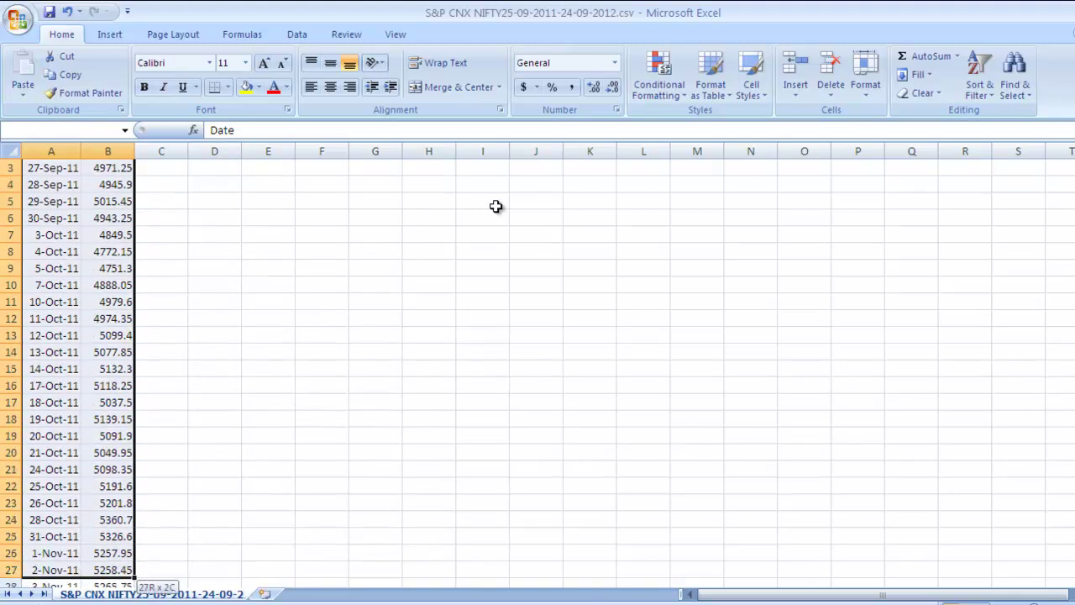
key(shift+Down)
key(shift+Down)
key(shift+Down)
key(shift+Down)
key(shift+Down)
key(shift+Down)
key(shift+Down)
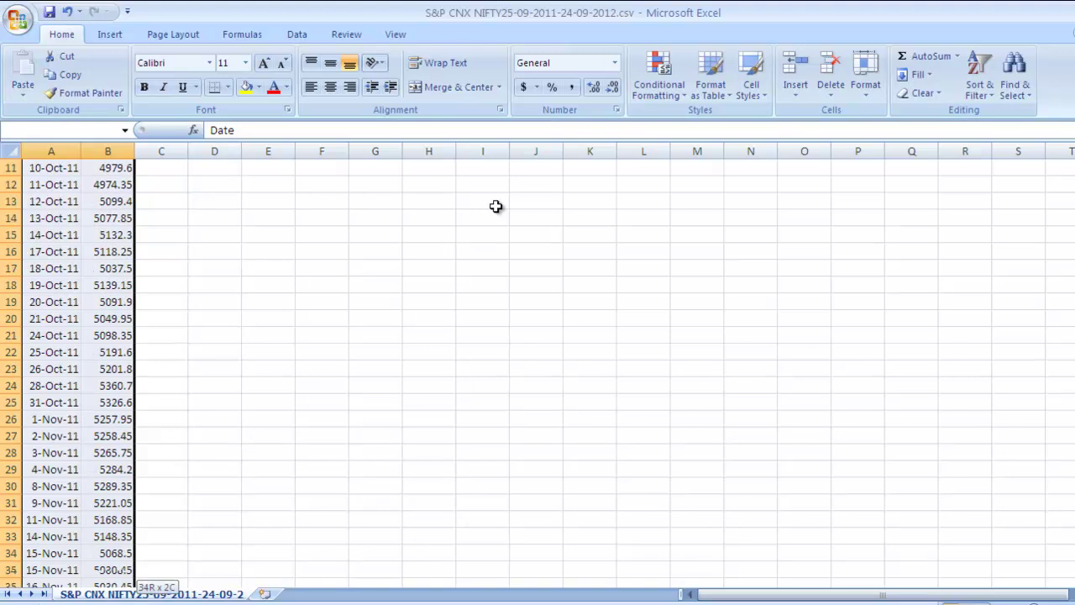
key(shift+Down)
key(shift+Down)
key(shift+Down)
key(shift+Down)
key(shift+Down)
key(shift+Down)
key(shift+Down)
key(shift+Down)
key(shift+Down)
key(shift+Down)
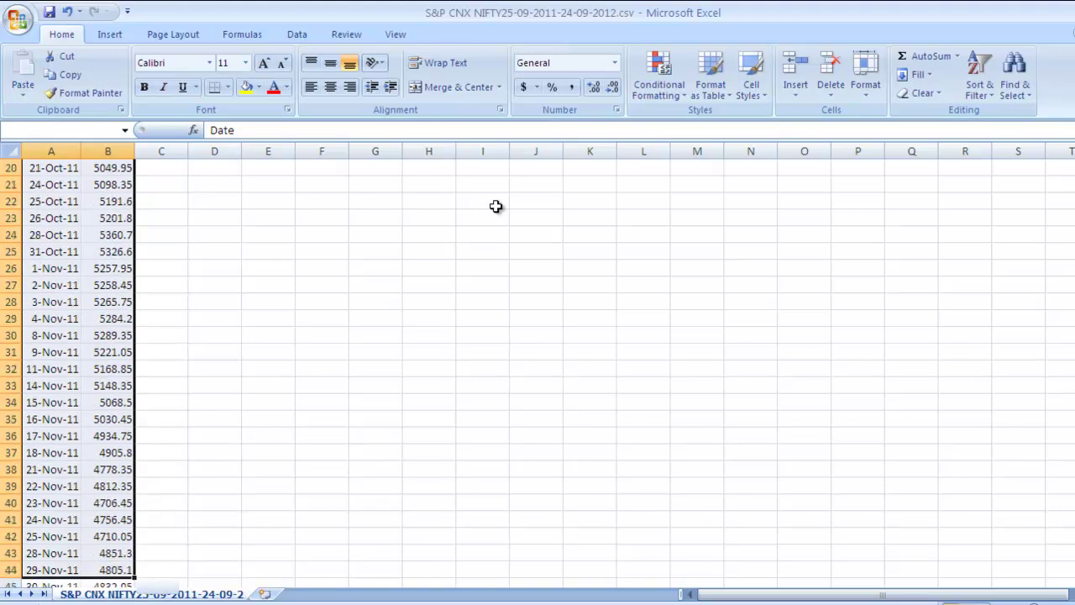
key(shift+Down)
key(shift+Down)
key(shift+Down)
key(shift+Down)
key(shift+Down)
key(shift+Down)
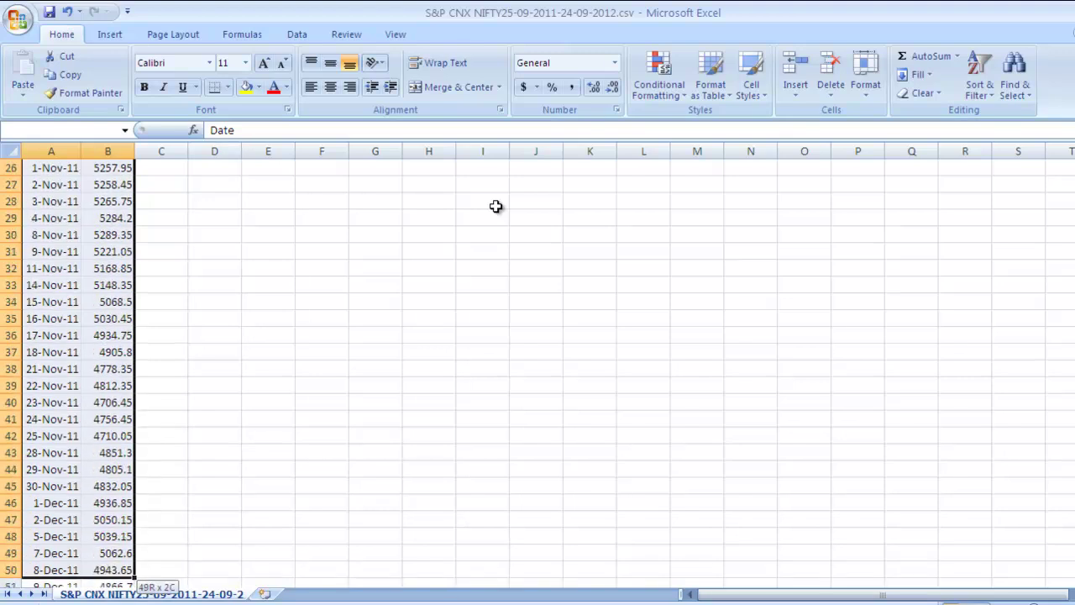
key(shift+Down)
key(shift+Down)
key(shift+Down)
key(shift+Down)
key(shift+Down)
key(shift+Down)
key(shift+Down)
key(shift+Down)
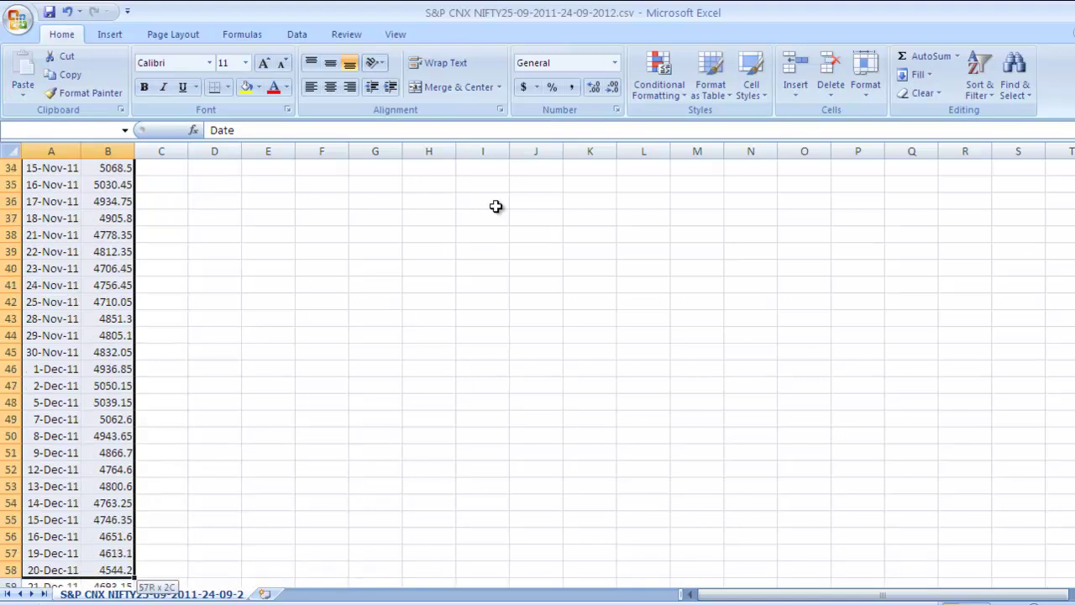
key(shift+Down)
key(shift+Down)
key(shift+Down)
key(shift+Down)
key(shift+Down)
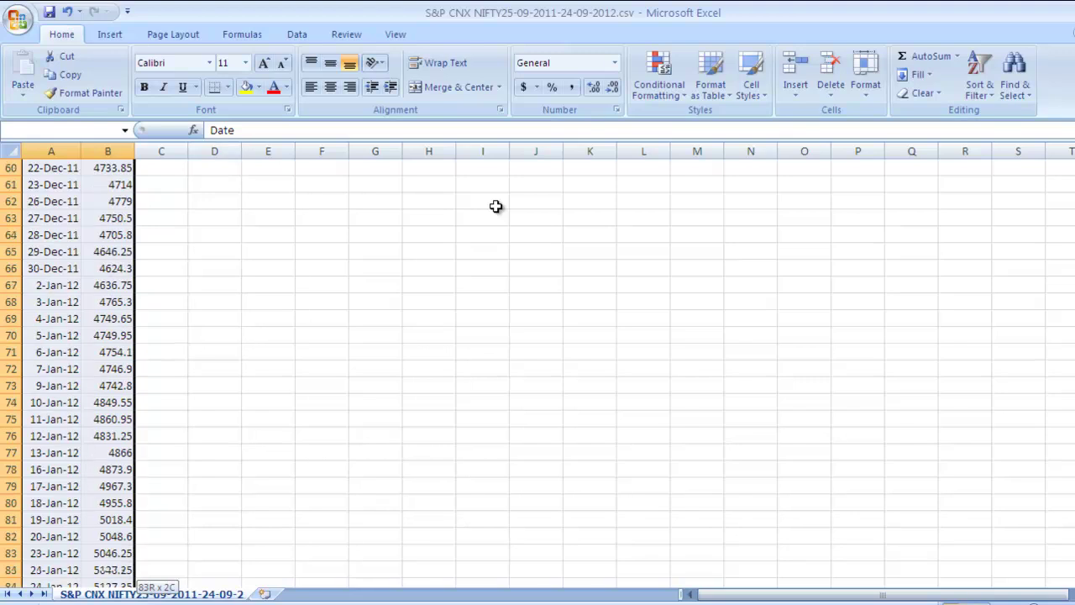
key(shift+Down)
key(shift+Down)
key(shift+Down)
key(shift+Down)
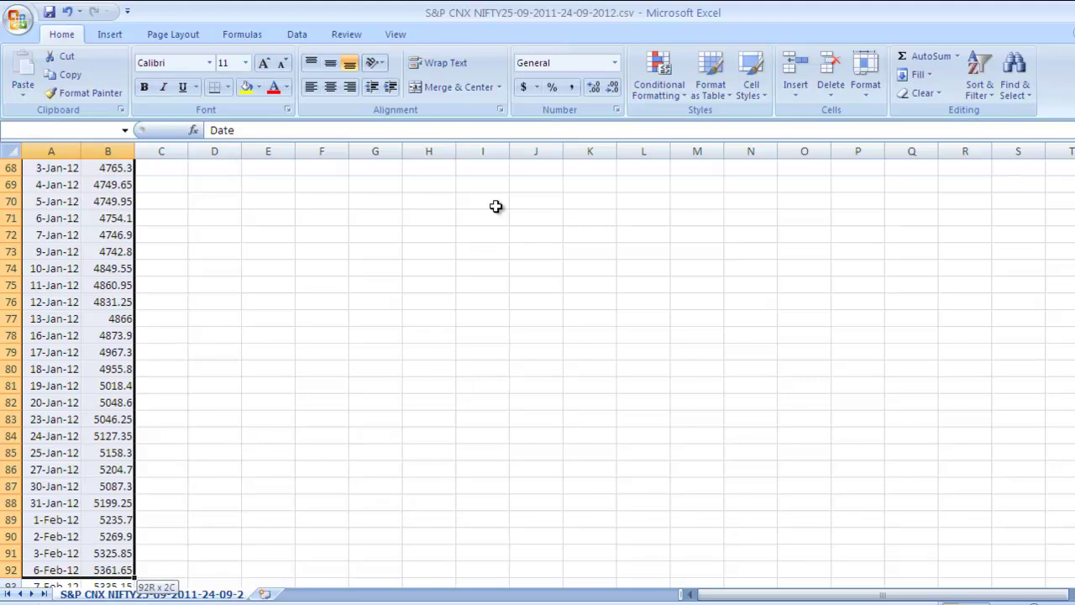
key(shift+Down)
key(shift+Down)
key(shift+Down)
key(shift+Down)
key(shift+Down)
key(shift+Down)
key(shift+Down)
key(shift+Down)
key(shift+Down)
key(shift+Down)
key(shift+Down)
key(shift+Down)
key(shift+Down)
key(shift+Down)
key(shift+Down)
key(shift+Down)
key(shift+Down)
key(shift+Down)
key(shift+Down)
key(shift+Down)
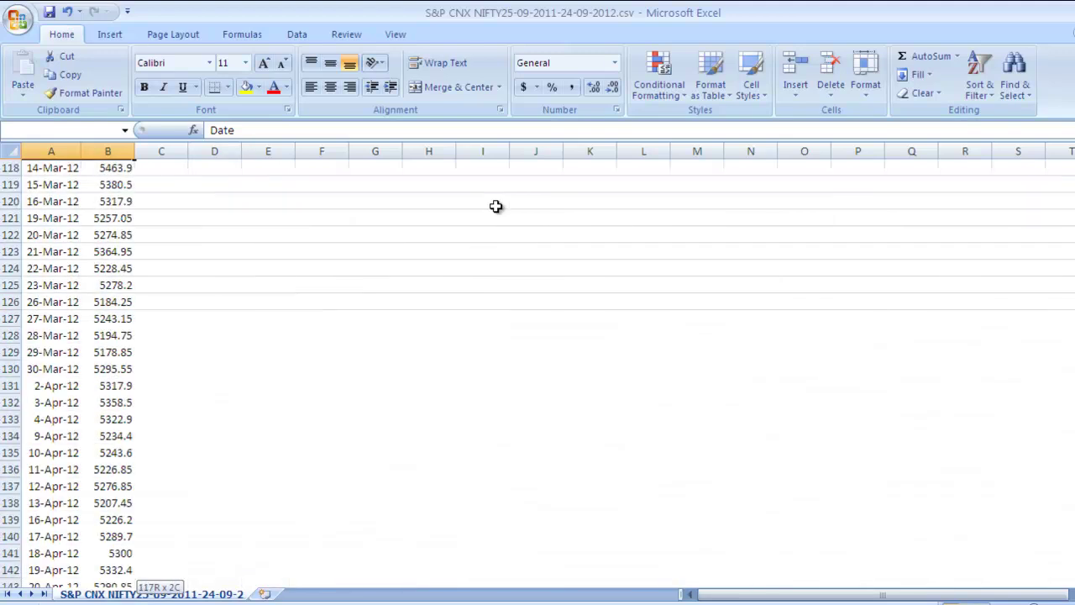
key(shift+Down)
key(shift+Down)
key(shift+Down)
key(shift+Down)
key(shift+Down)
key(shift+Down)
key(shift+Down)
key(shift+Down)
key(shift+Down)
key(shift+Down)
key(shift+Down)
key(shift+Down)
key(shift+Down)
key(shift+Down)
key(shift+Down)
key(shift+Down)
key(shift+Down)
key(shift+Down)
key(shift+Down)
key(shift+Down)
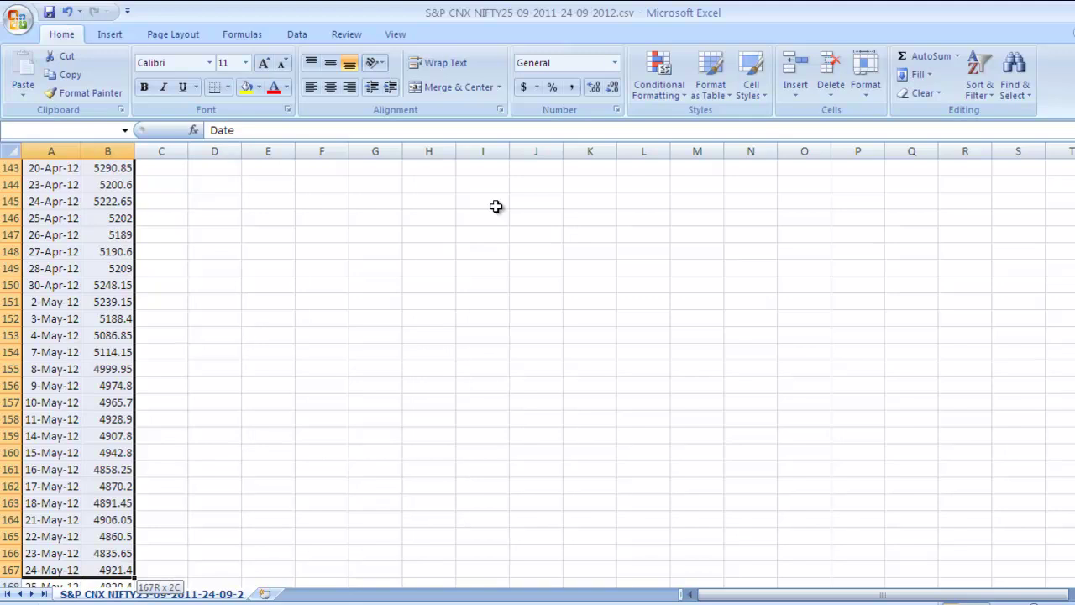
key(shift+Down)
key(shift+Down)
key(shift+Down)
key(shift+Down)
key(shift+Down)
key(shift+Down)
key(shift+Down)
key(shift+Down)
key(shift+Down)
key(shift+Down)
key(shift+Down)
key(shift+Down)
key(shift+Down)
key(shift+Down)
key(shift+Down)
key(shift+Down)
key(shift+Down)
key(shift+Down)
key(shift+Down)
key(shift+Down)
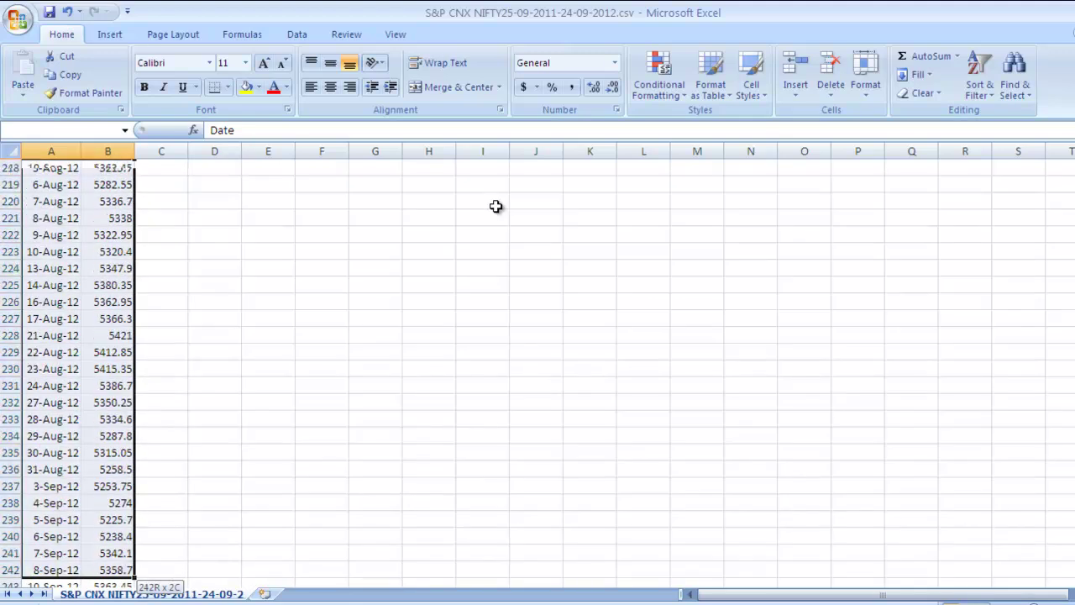
key(shift+Down)
key(shift+Down)
key(shift+Down)
key(shift+Down)
key(shift+Down)
key(shift+Down)
key(shift+Down)
key(shift+Down)
key(shift+Down)
key(shift+Down)
key(shift+Down)
key(shift+Down)
key(shift+Down)
key(shift+Down)
key(shift+Down)
key(shift+Down)
key(shift+Down)
key(shift+Down)
key(shift+Down)
key(shift+Down)
key(shift+Up)
key(shift+Up)
key(shift+Up)
key(shift+Up)
key(shift+Up)
key(shift+Up)
key(shift+Up)
key(shift+Up)
key(shift+Up)
key(shift+Up)
key(shift+Up)
key(shift+Up)
key(shift+Up)
key(shift+Up)
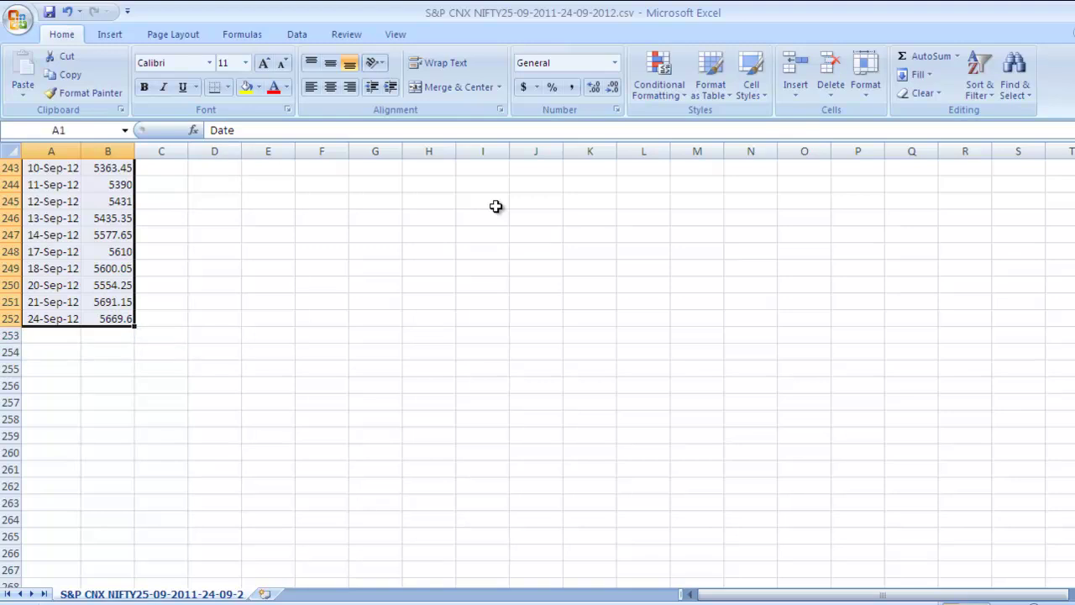
key(ctrl+c)
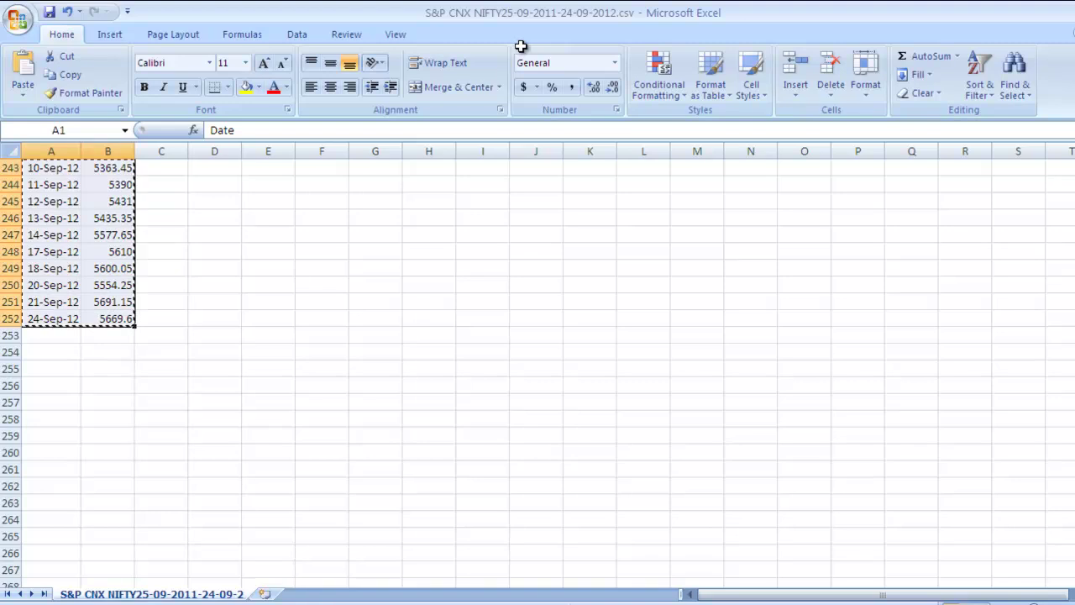
key(ctrl+Tab)
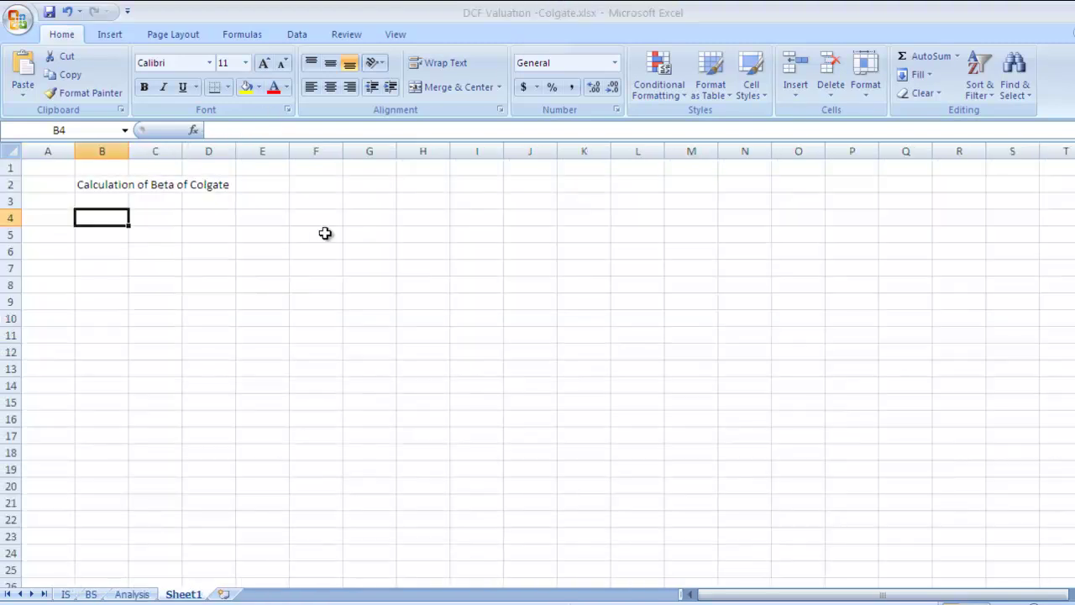
Step: Paste the Nifty data at B4, rename C4 to 'Nifty Closing', and autofit columns B and C
key(ctrl+v)
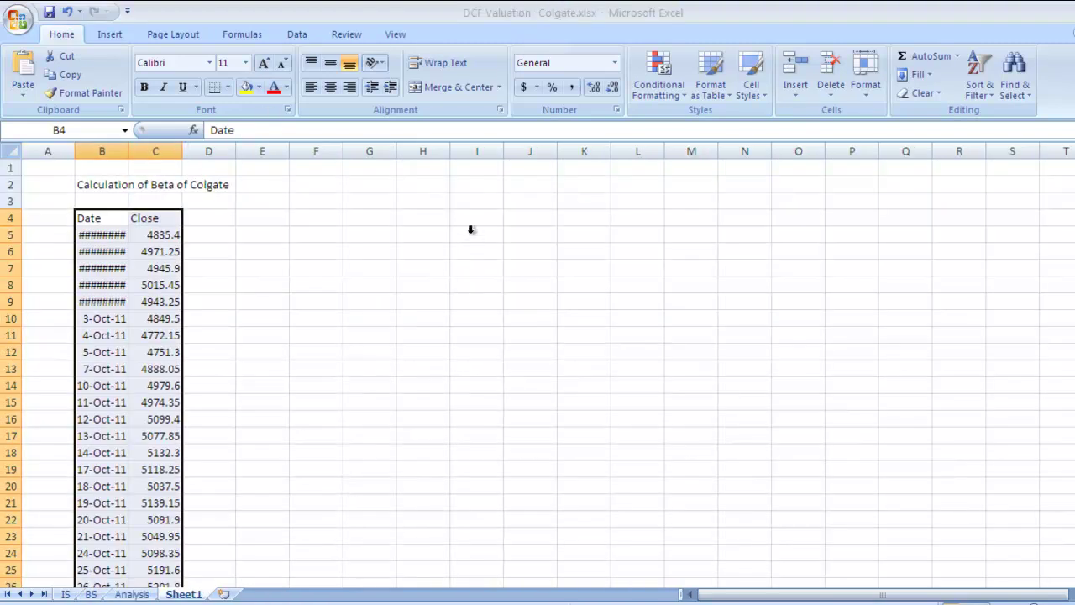
double_click(124, 150)
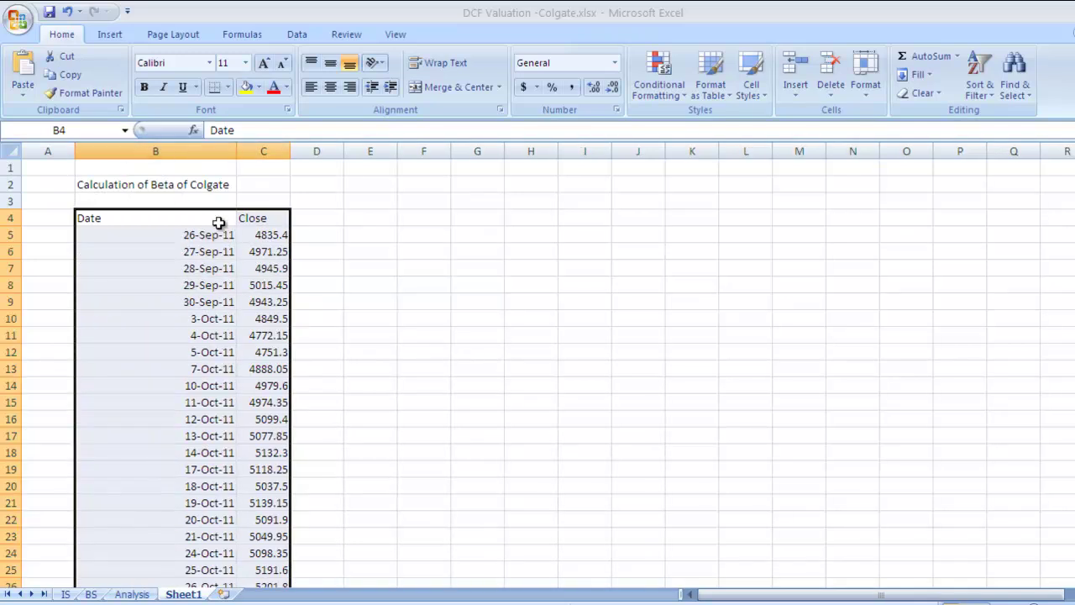
click(252, 221)
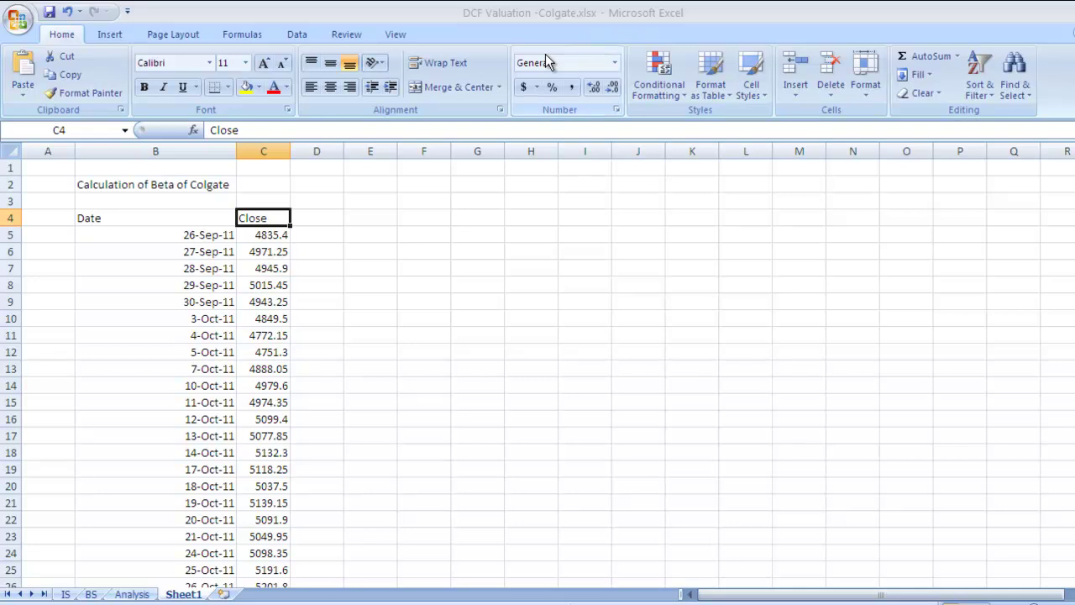
text(Nifty)
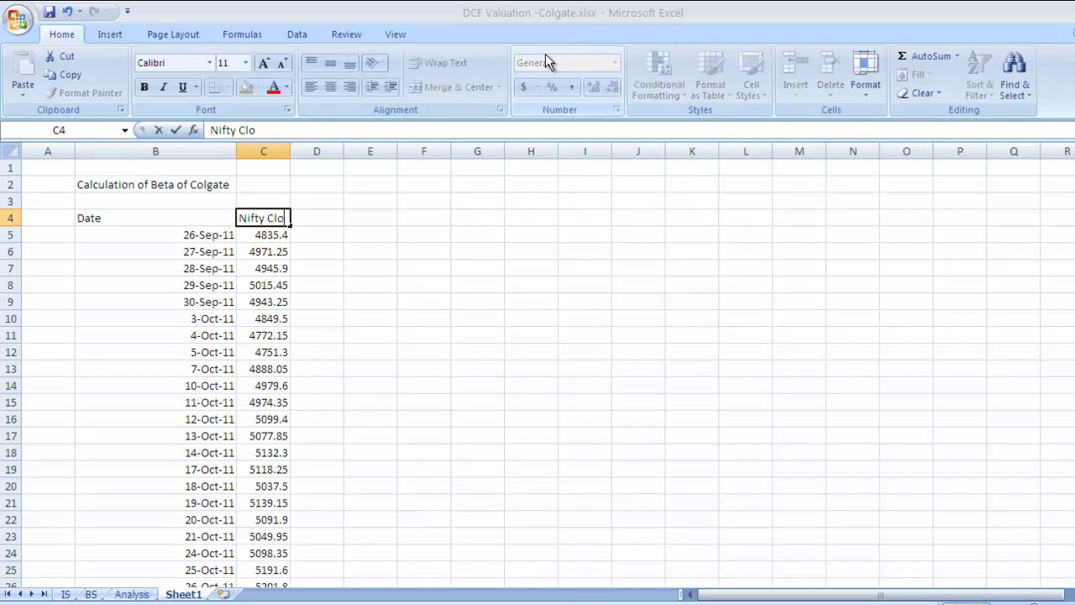
text( Closing)
click(293, 147)
click(284, 151)
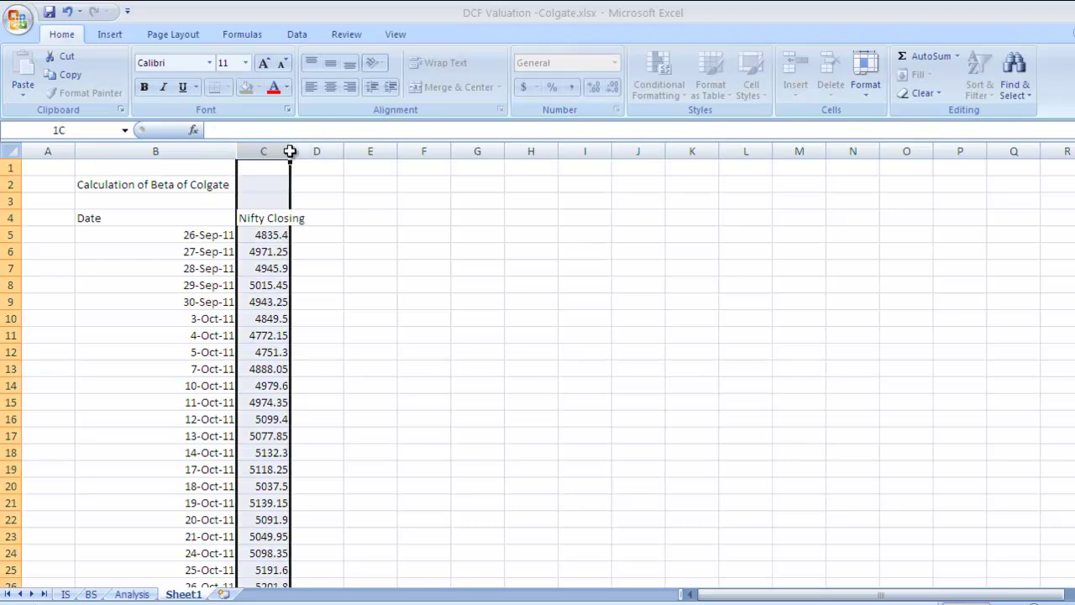
double_click(291, 151)
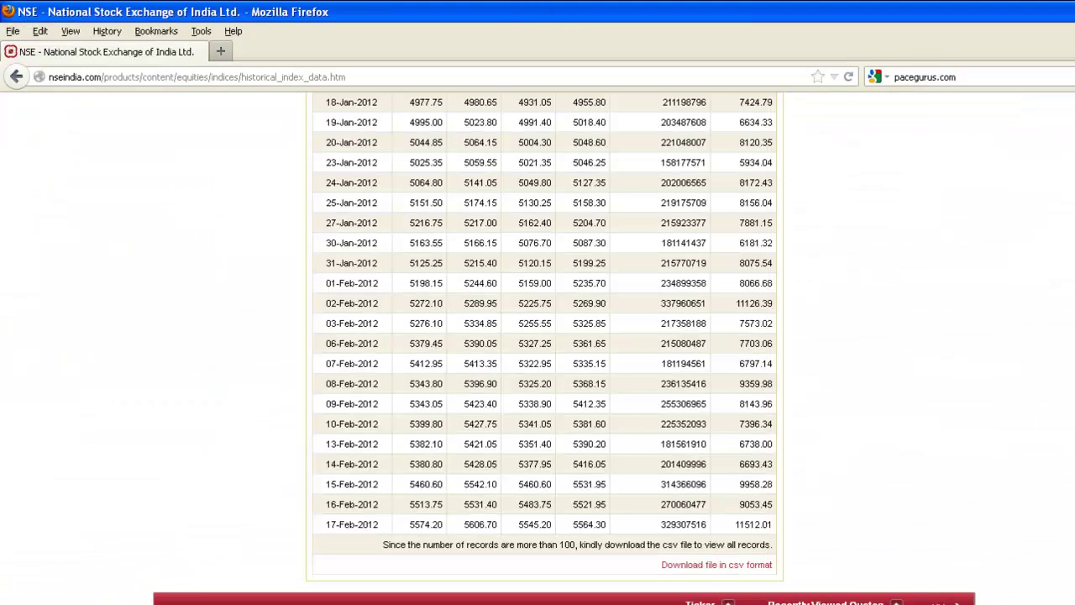
Step: Navigate from the Nifty results to the Equities section of the NSE site
scroll(544, 336, up, 2)
scroll(545, 336, up, 20)
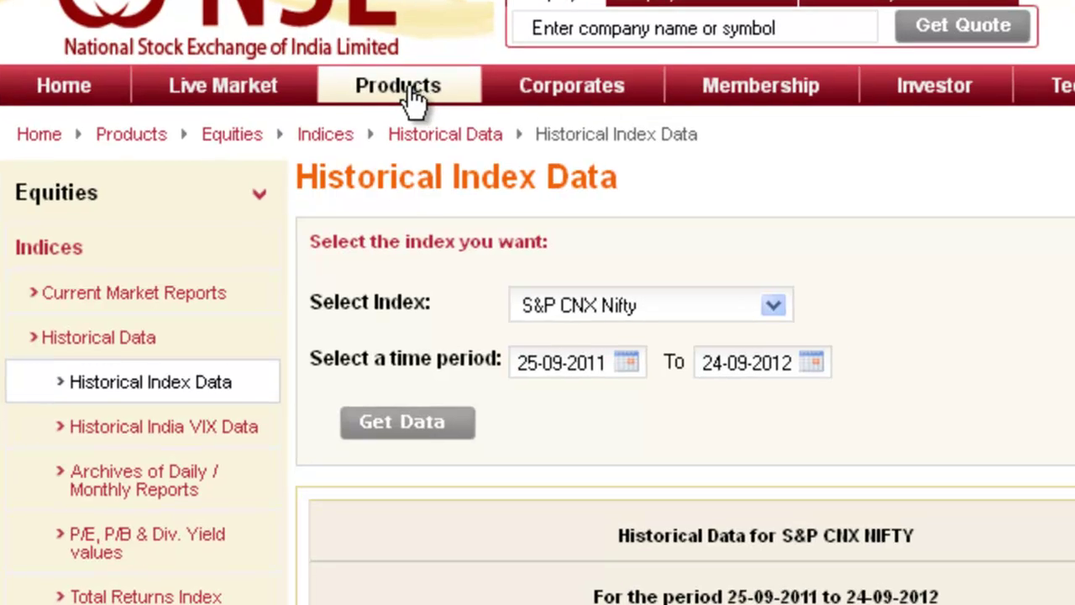
mouse_move(384, 96)
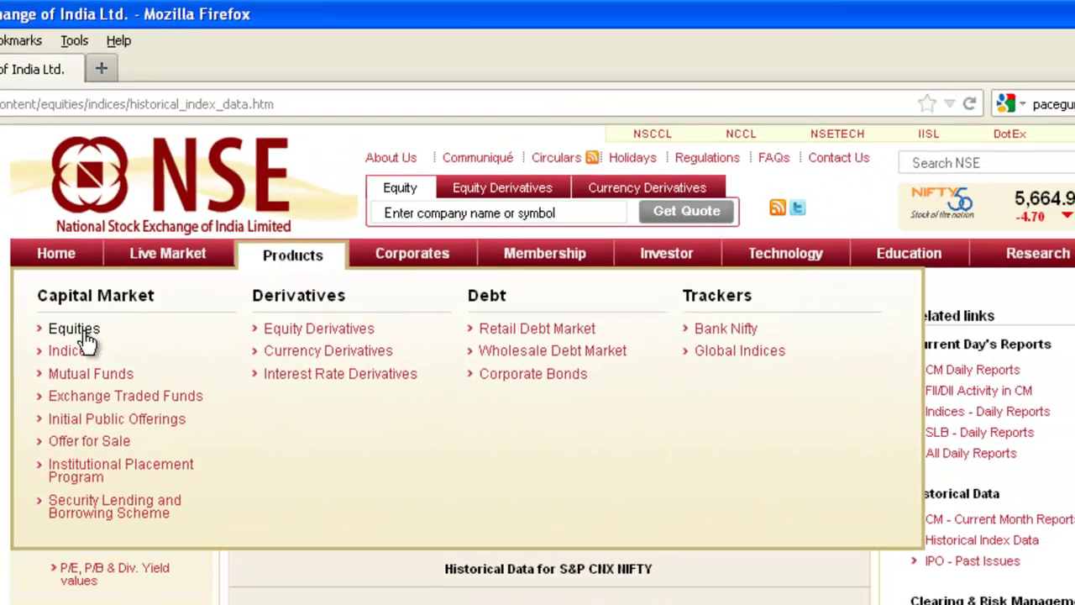
click(84, 334)
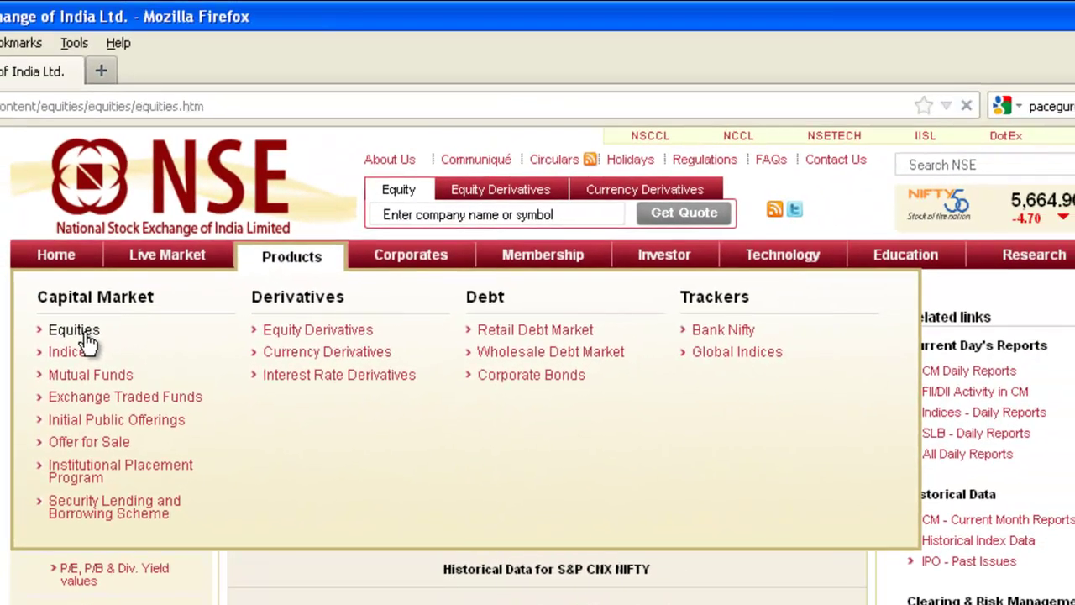
click(87, 334)
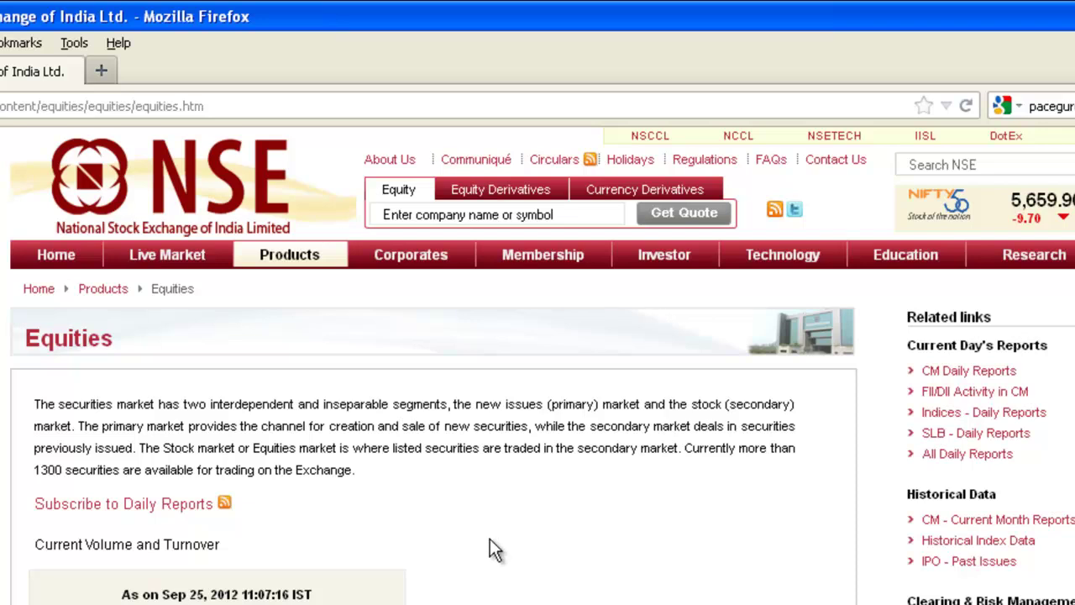
scroll(454, 571, down, 3)
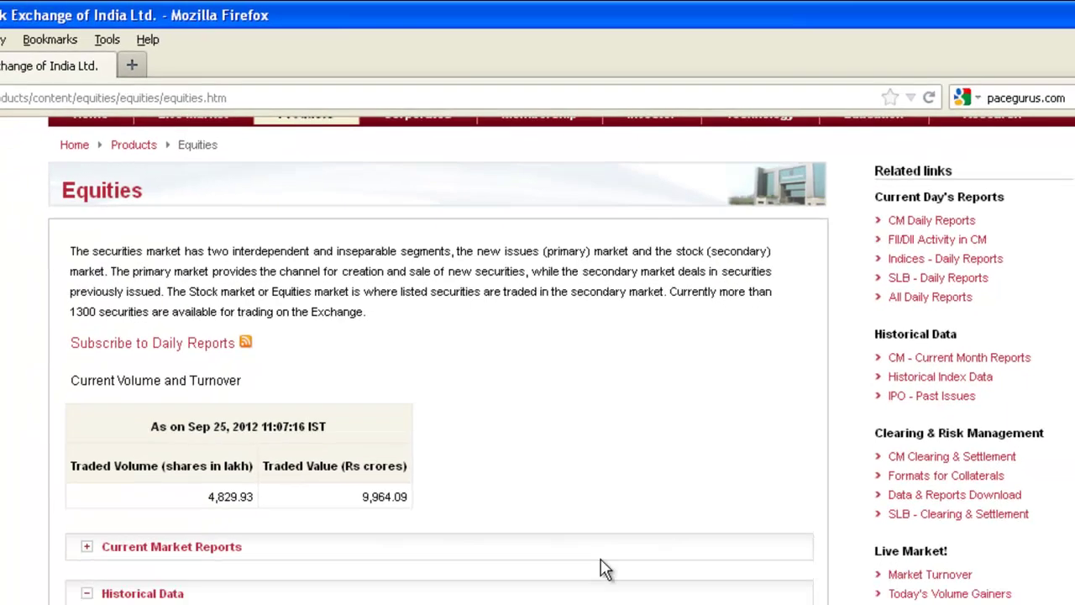
Step: Open Historical Data > Day-wise Turnover Statistics, then Security-wise Price Volume Archives
click(454, 451)
scroll(454, 444, down, 5)
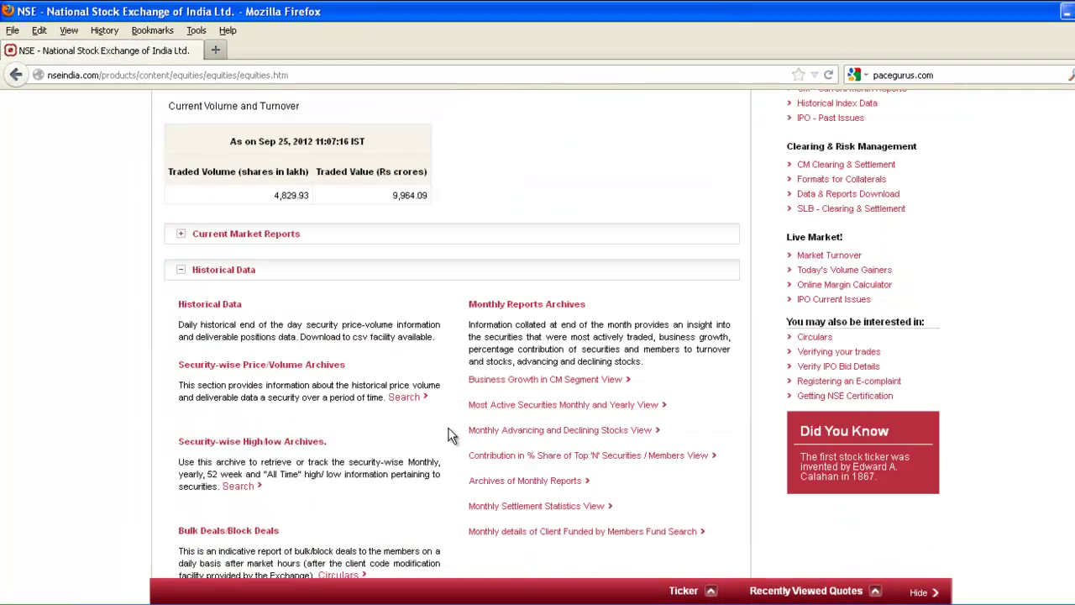
scroll(444, 428, down, 2)
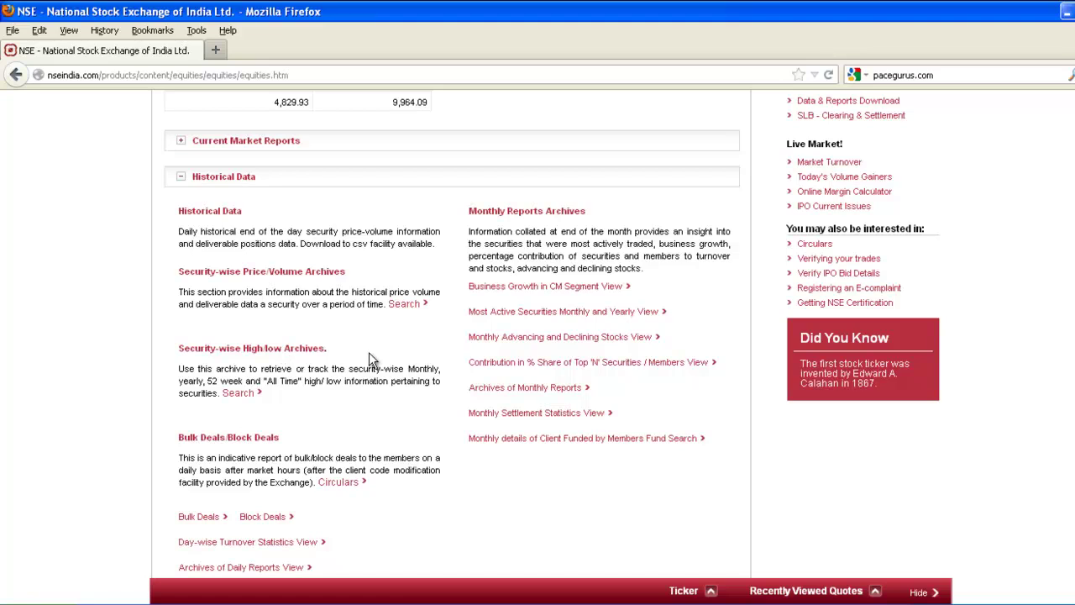
scroll(369, 357, down, 2)
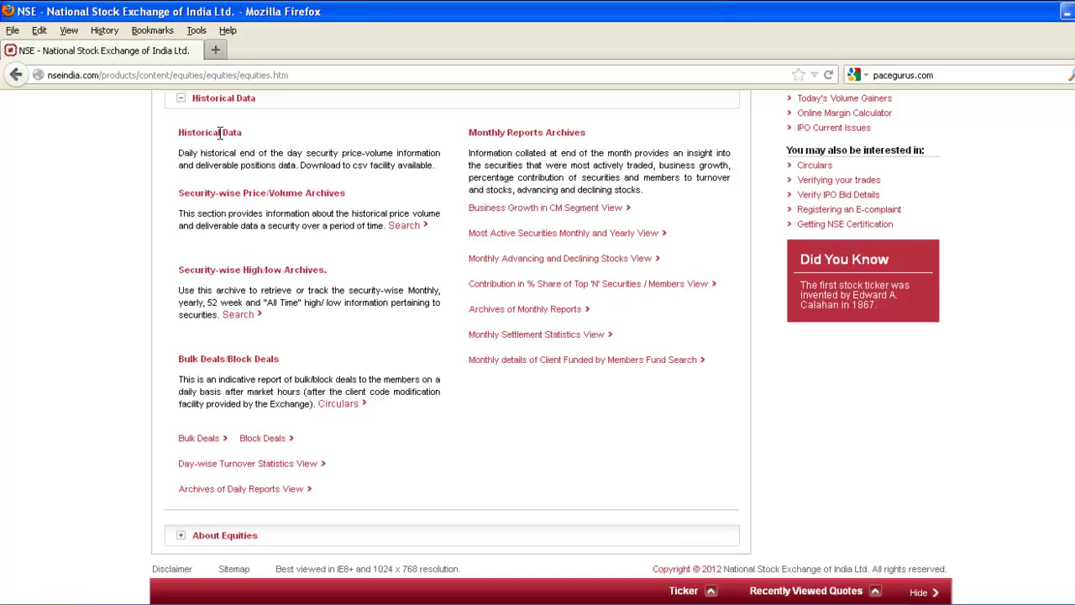
click(249, 471)
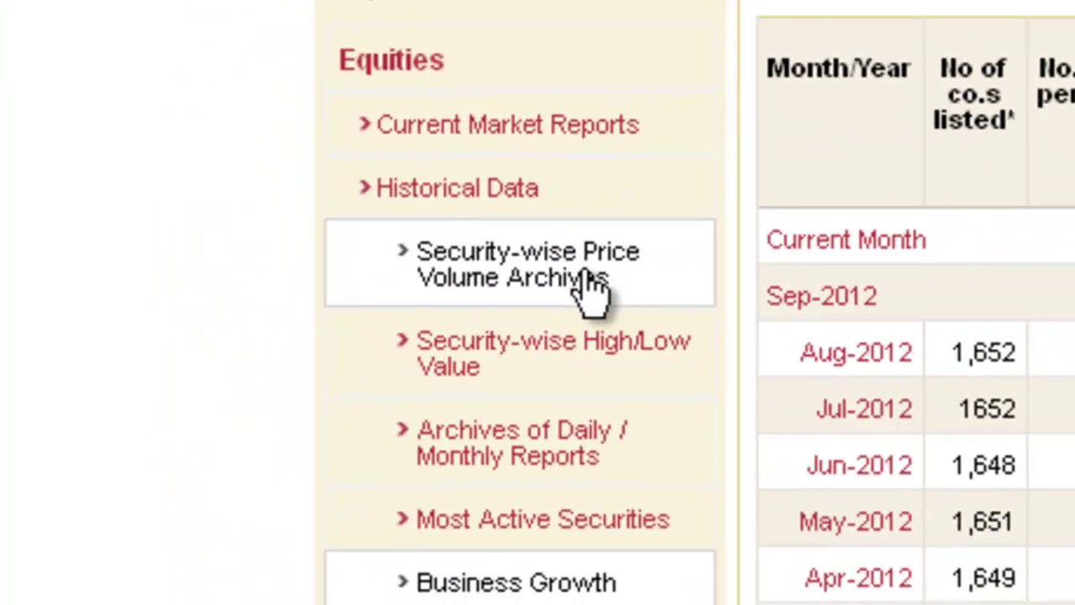
click(606, 282)
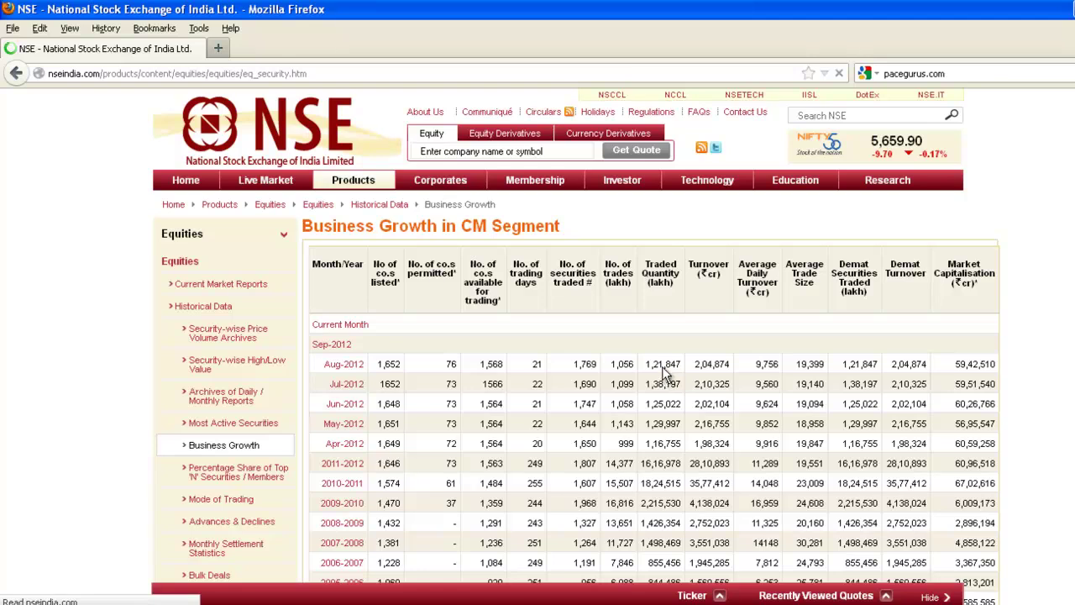
click(227, 335)
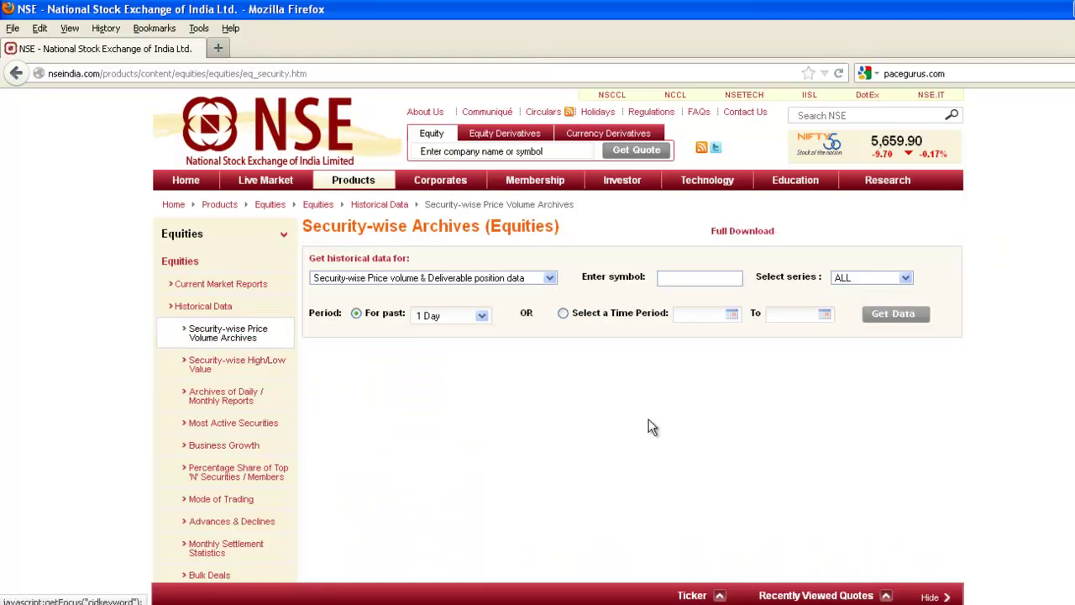
Step: Choose security-wise price volume data and search 'colgate' to find its symbol COLPAL
click(550, 279)
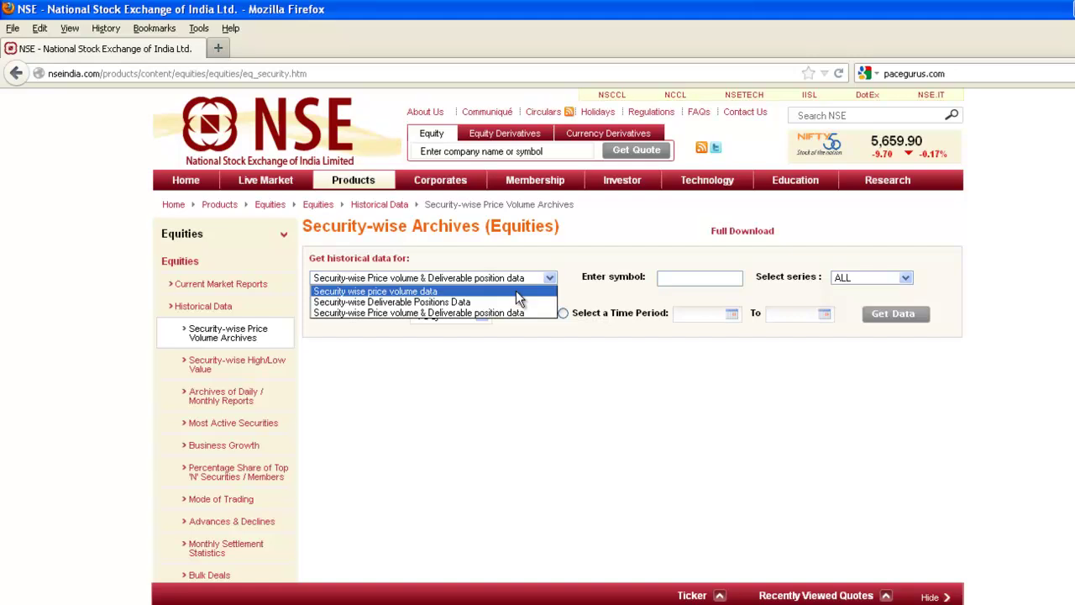
click(508, 291)
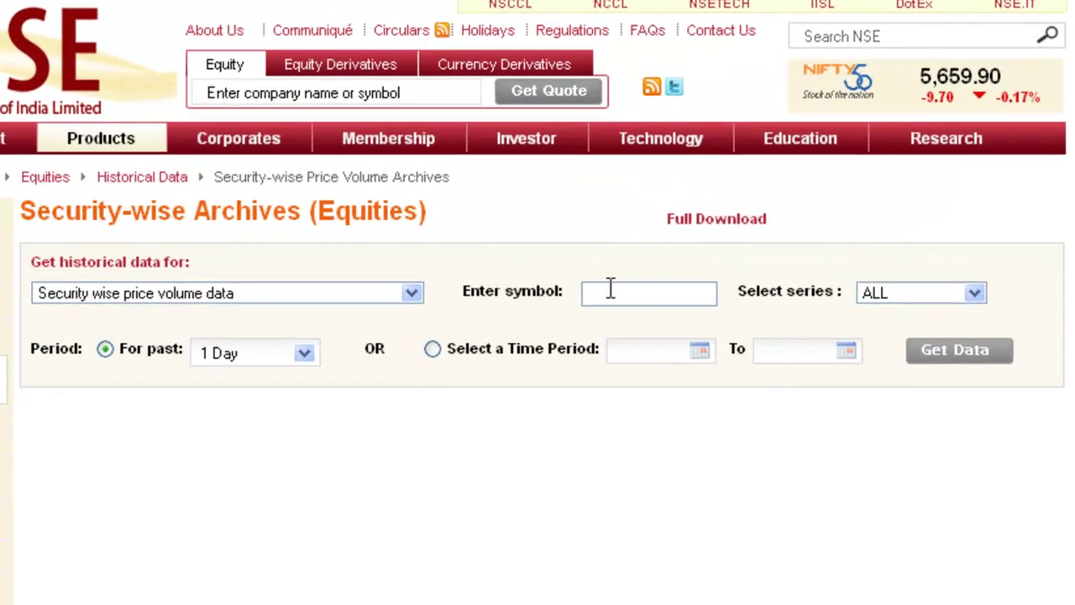
click(457, 101)
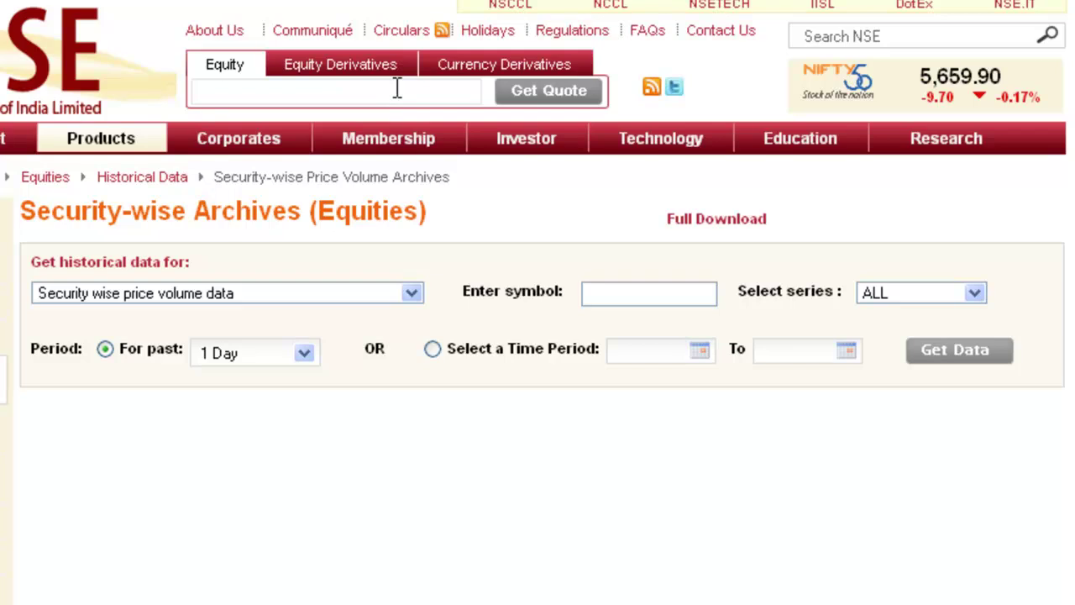
text(col)
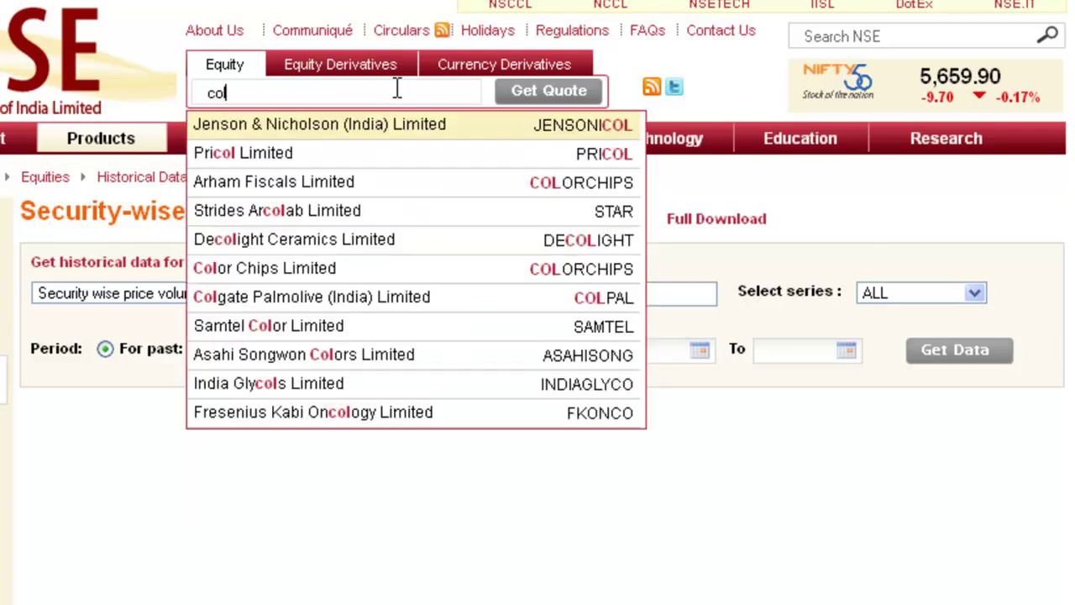
text(gate)
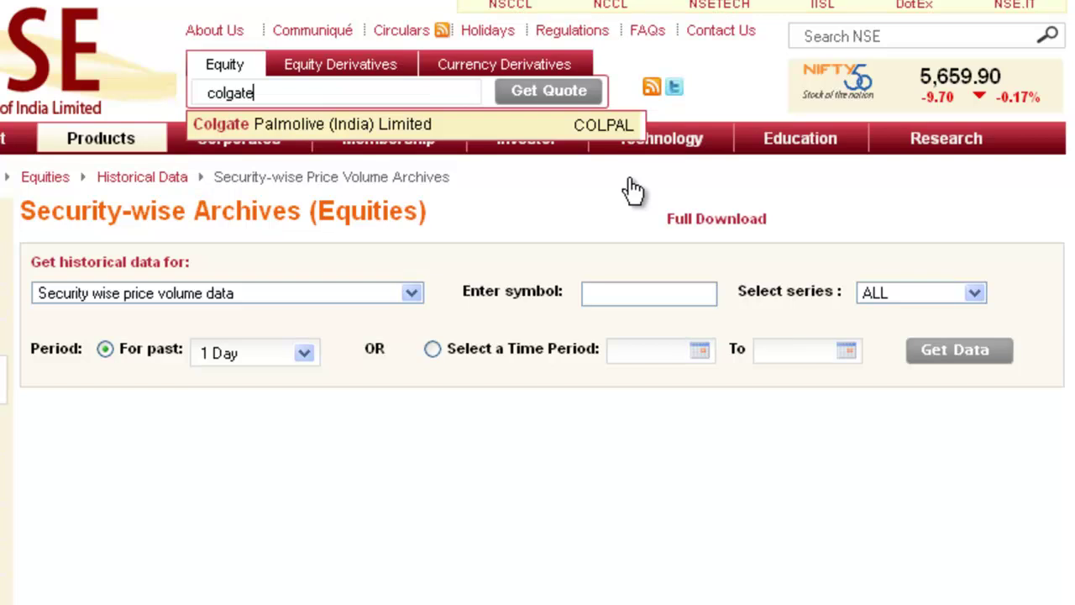
mouse_move(626, 159)
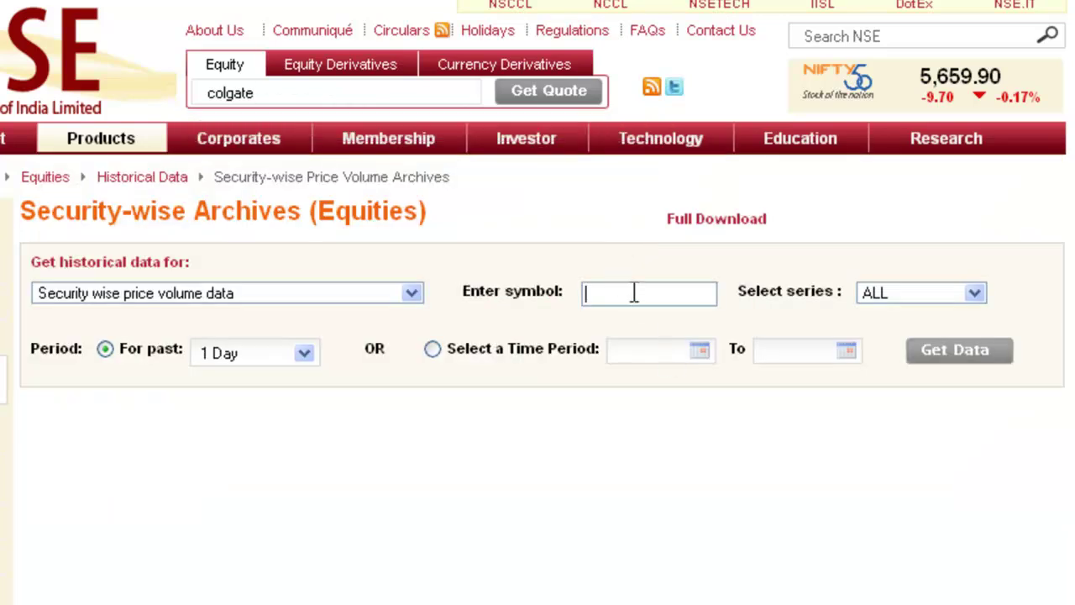
Step: Enter symbol COLPAL, pick series EQ, and switch to a custom time period
text(C)
text(OLP)
text(PA)
click(976, 295)
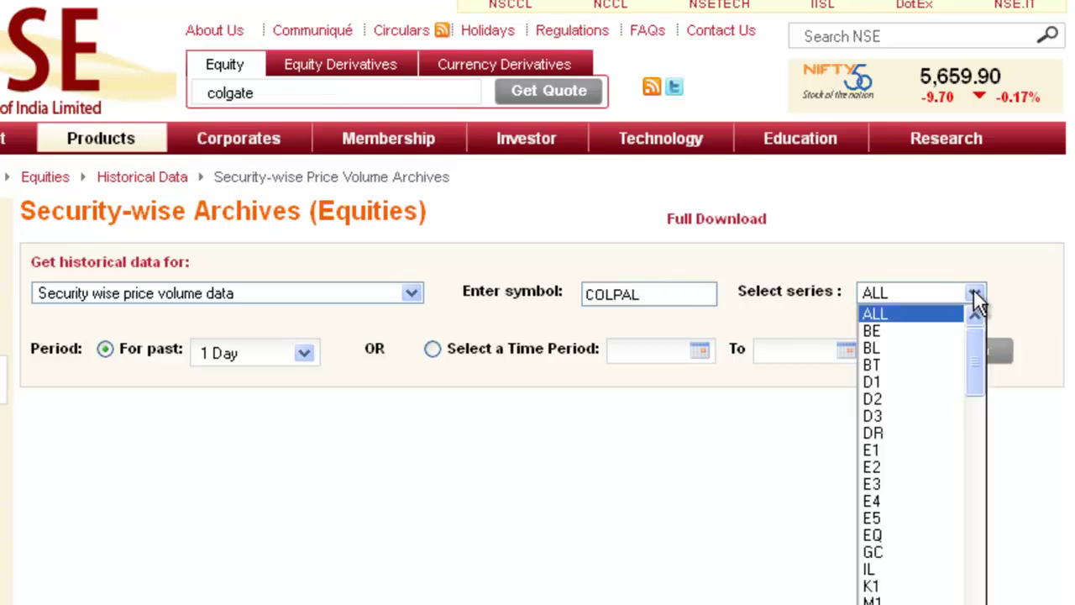
click(907, 535)
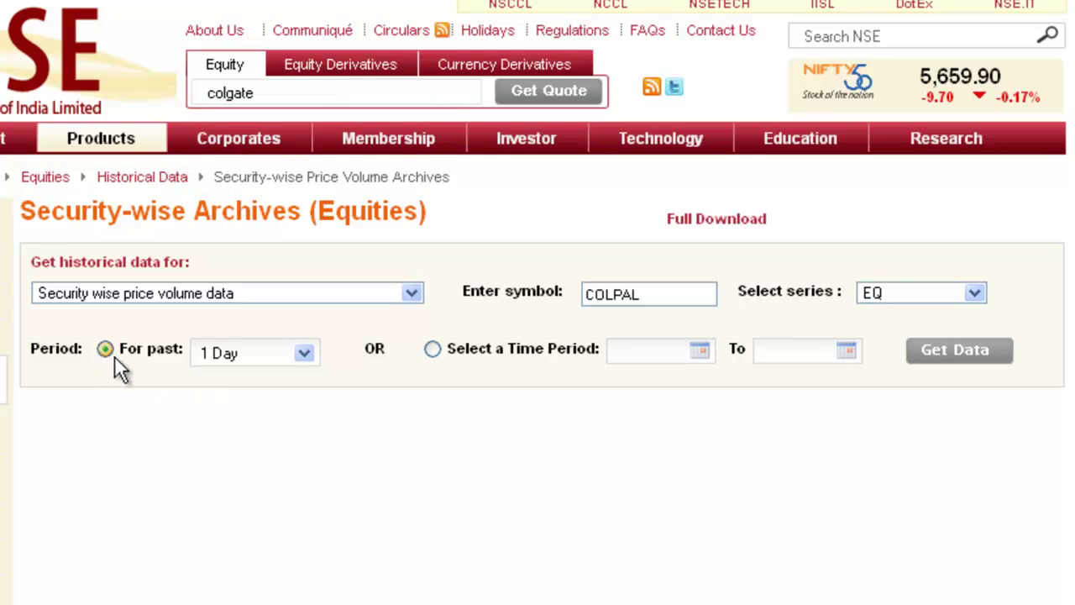
click(303, 356)
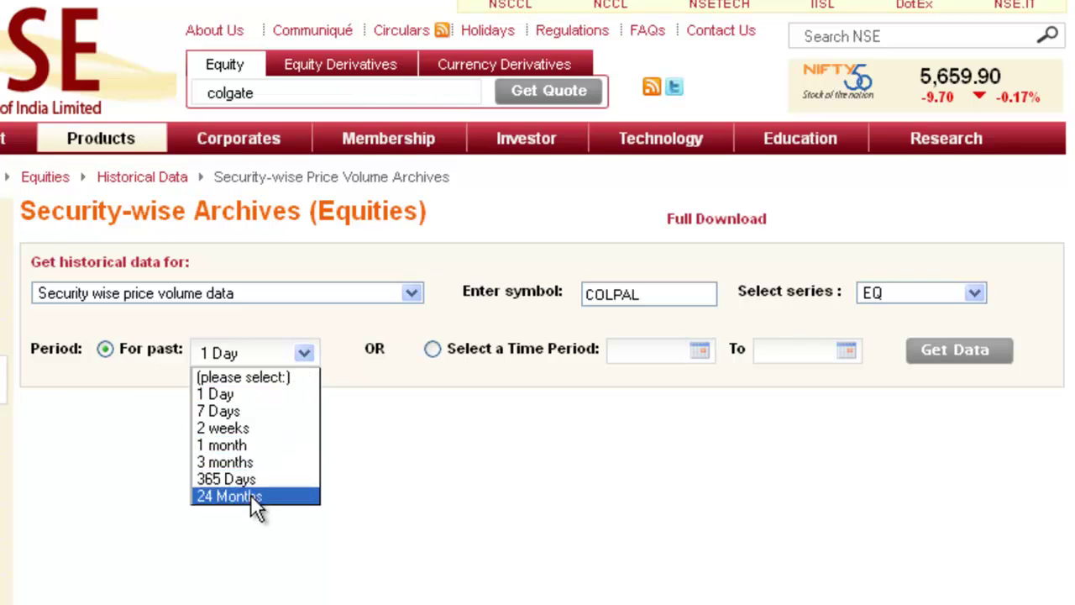
click(306, 351)
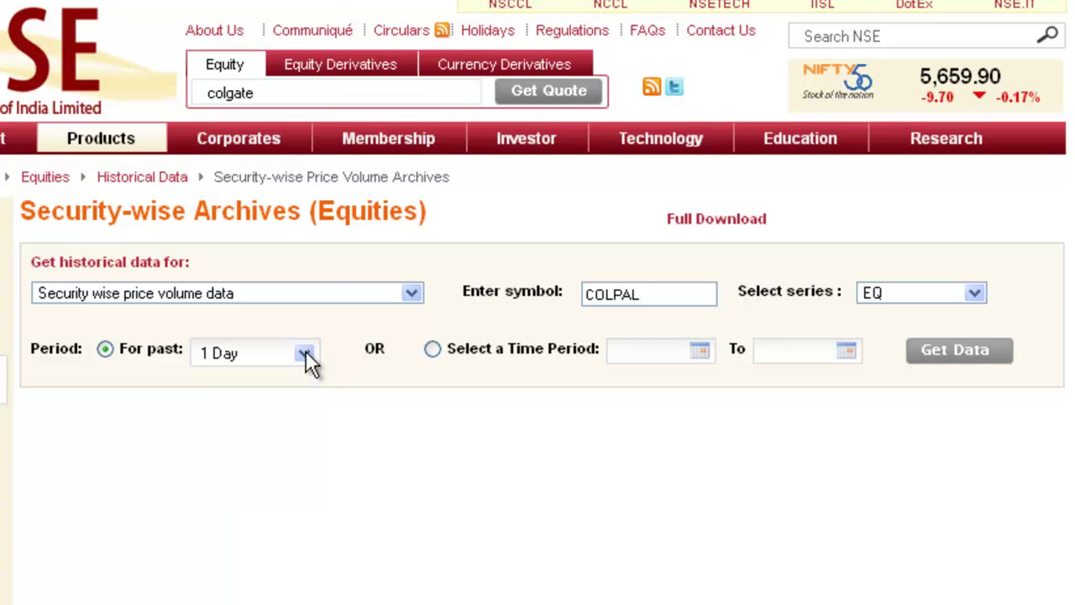
click(433, 348)
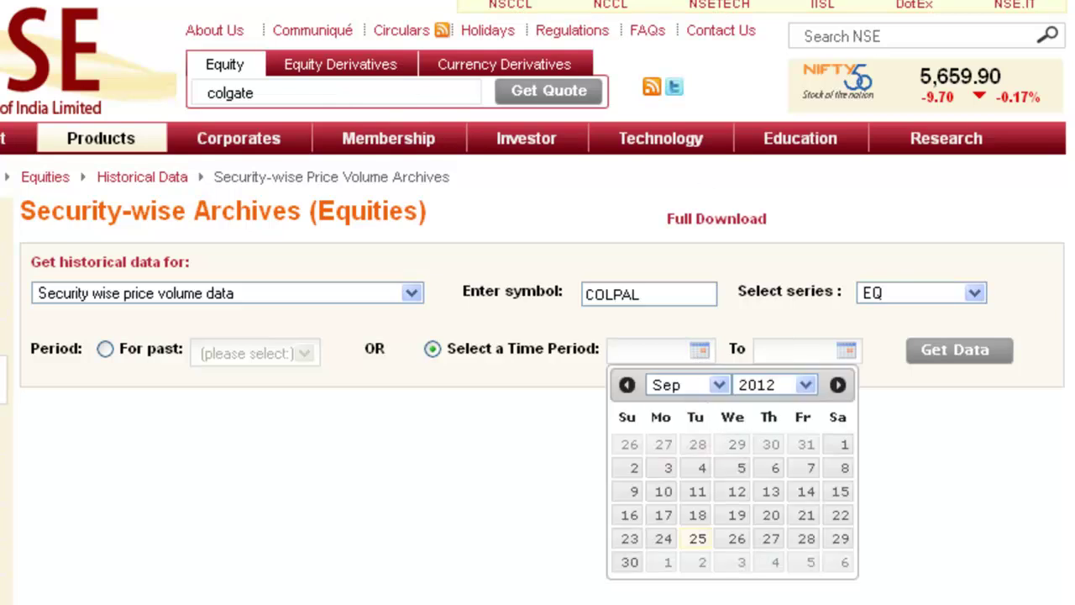
Step: Pick 25 Sep 2011 as the From date and 24 Sep 2012 as the To date
click(806, 386)
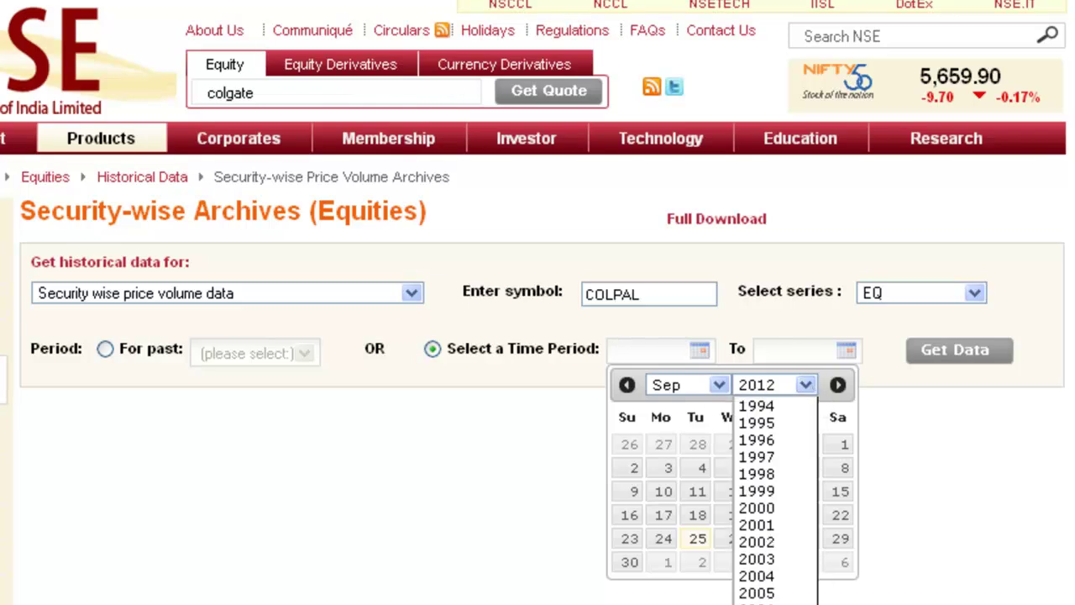
key(Up)
key(Return)
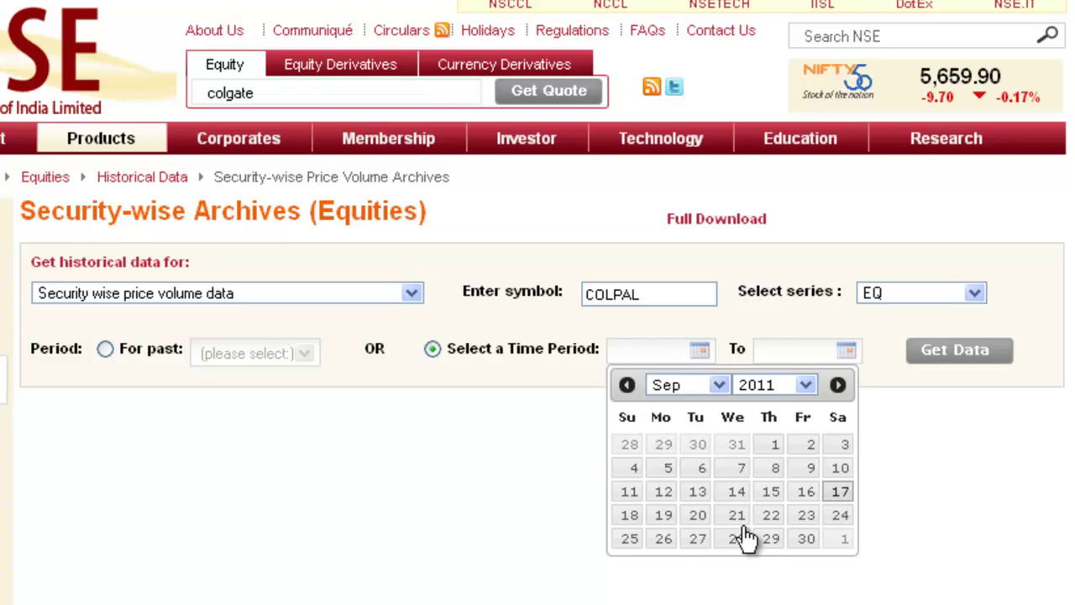
click(630, 539)
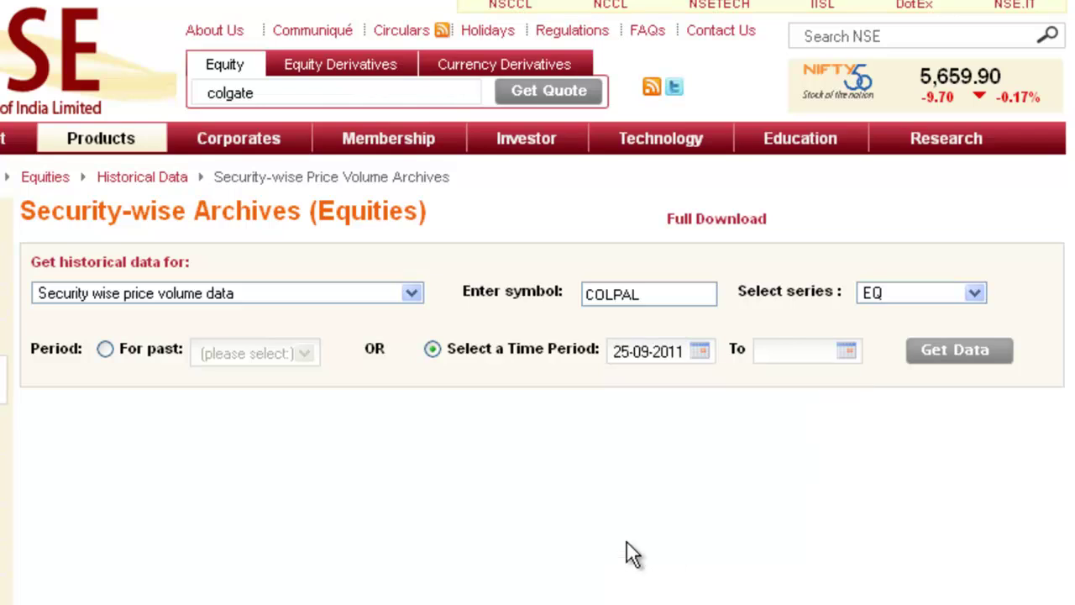
click(795, 350)
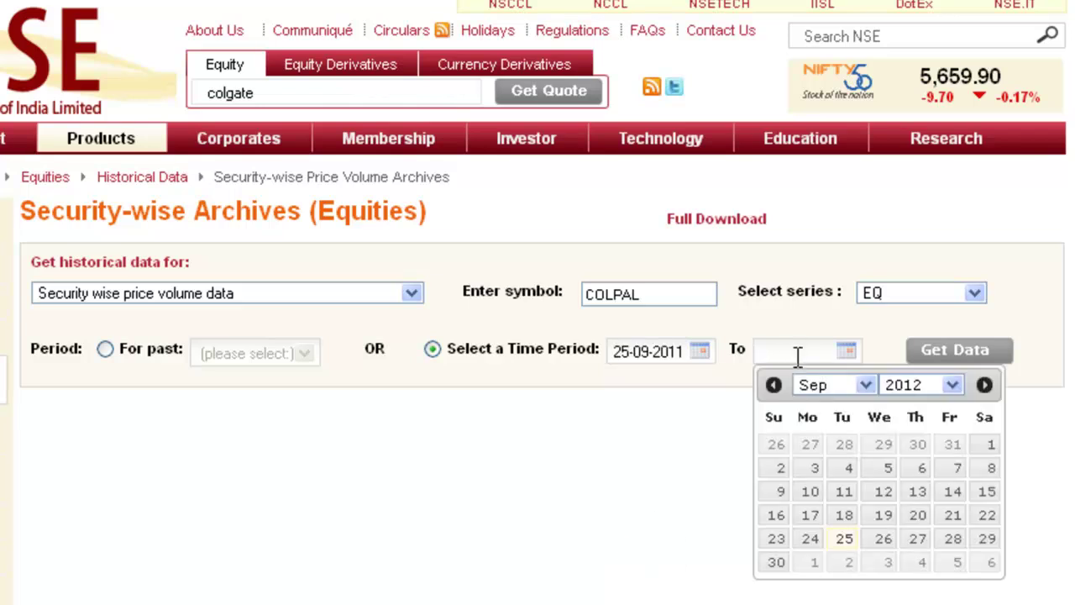
click(808, 542)
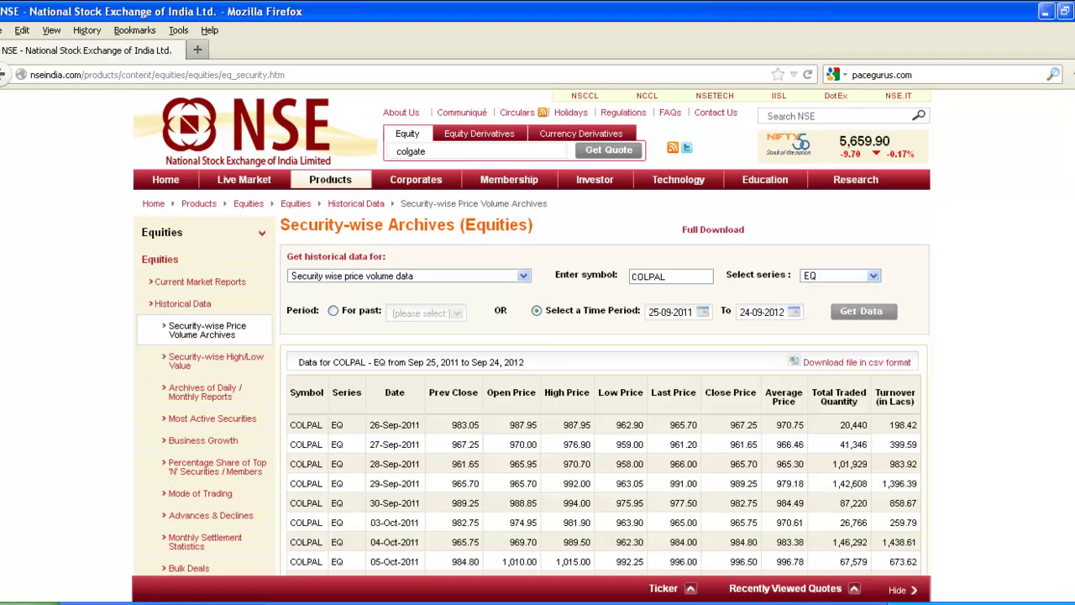
Step: Scroll through the COLPAL daily price results table
scroll(531, 336, down, 4)
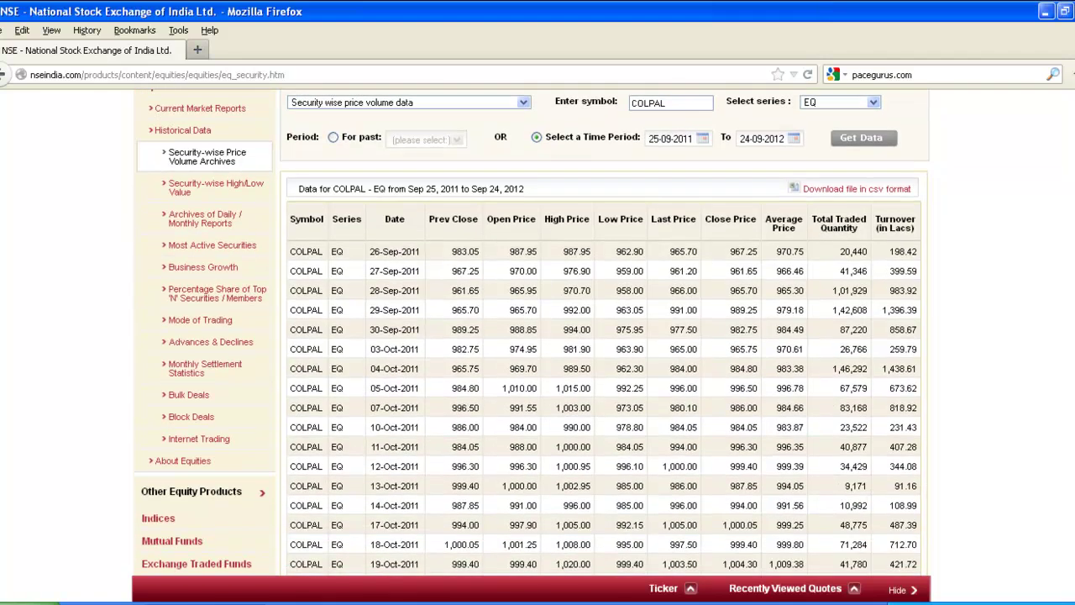
scroll(532, 332, down, 20)
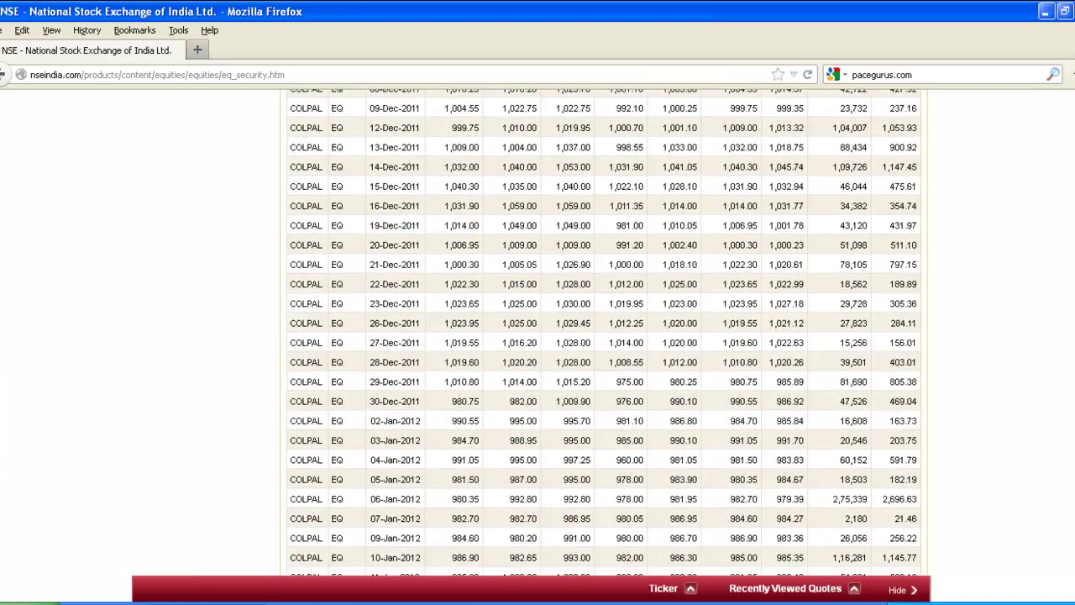
scroll(604, 336, down, 12)
scroll(532, 336, up, 20)
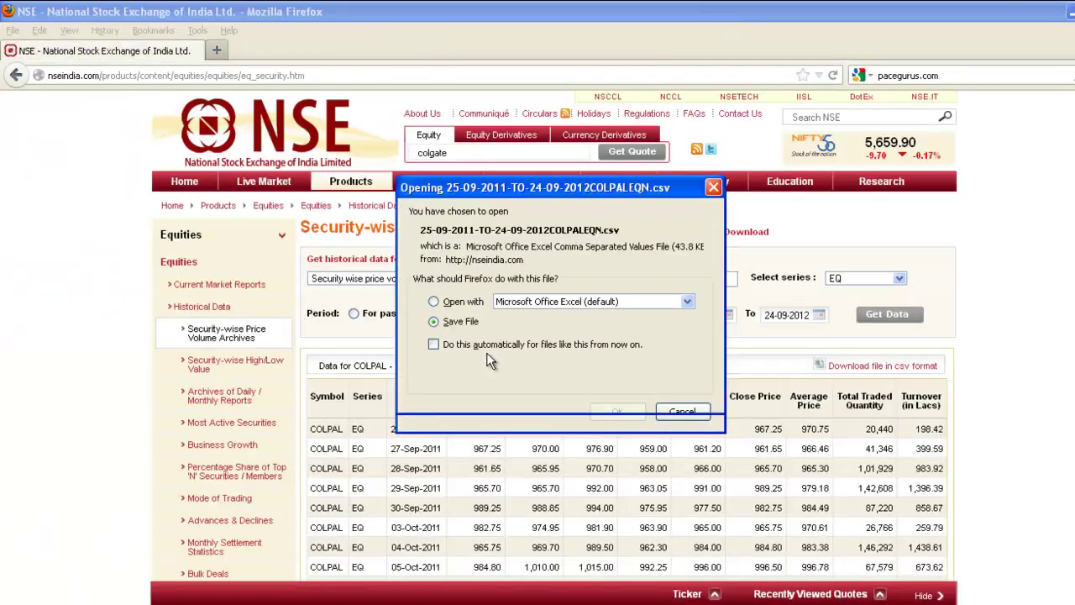
Step: Save the COLPAL price CSV into the Downloads folder
click(610, 395)
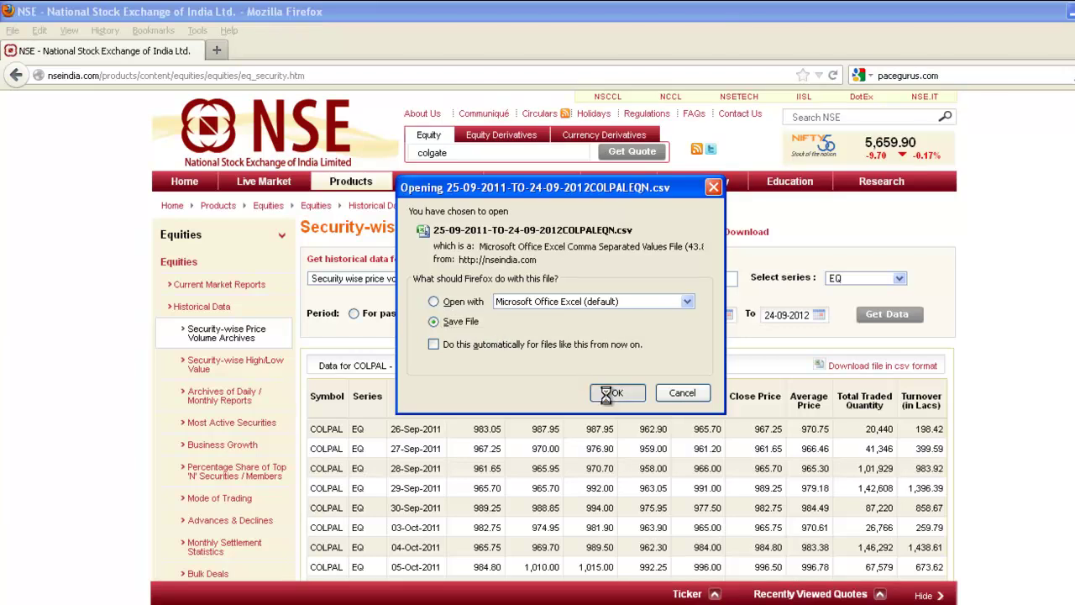
click(611, 398)
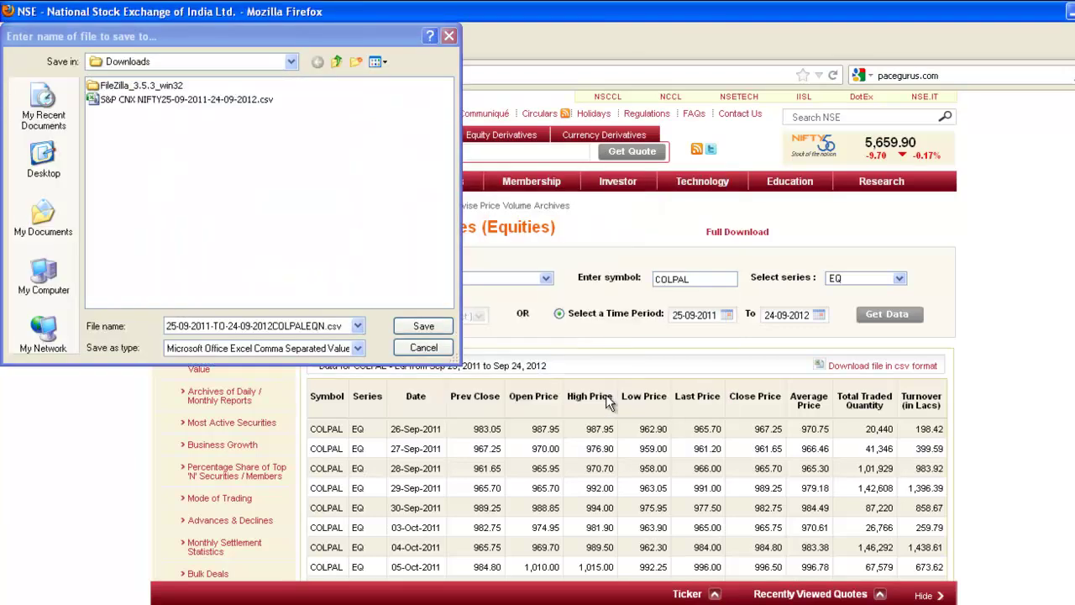
click(425, 328)
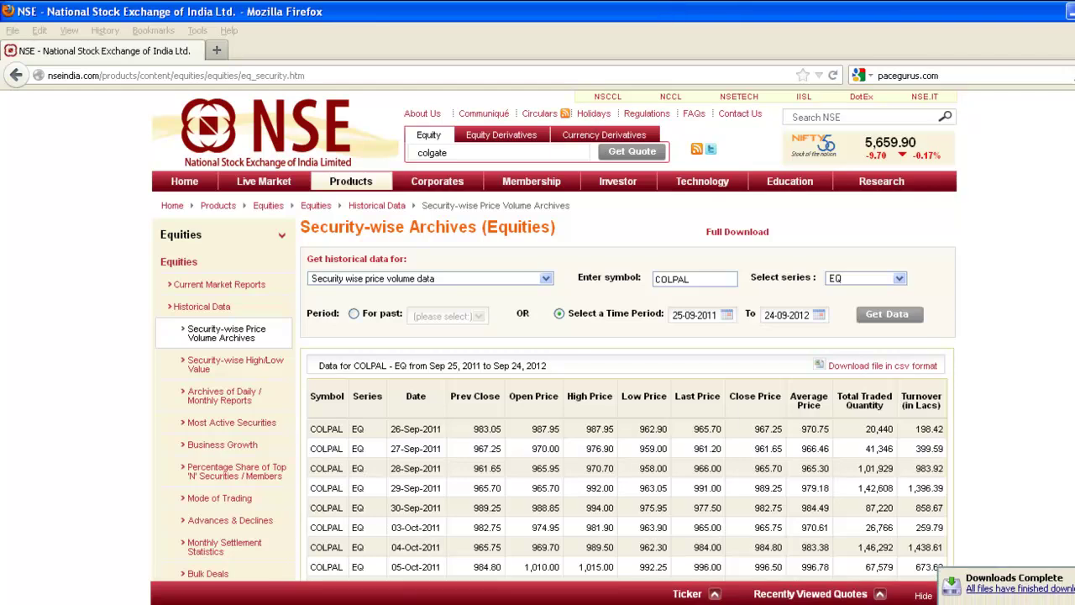
Step: Open the downloaded COLPALEQN.csv from the Downloads list in Excel
key(ctrl+j)
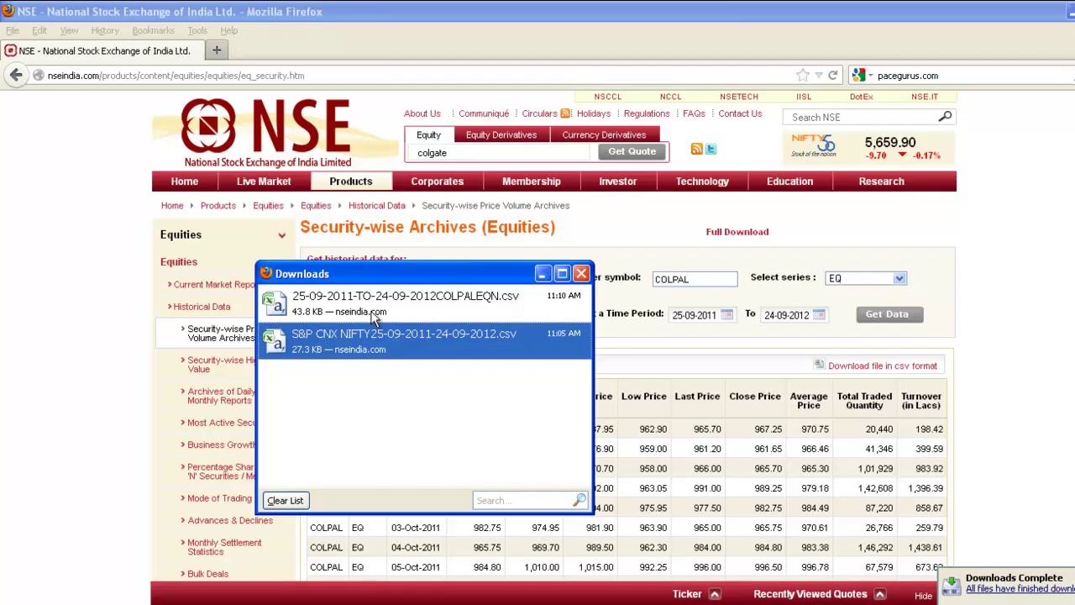
click(385, 304)
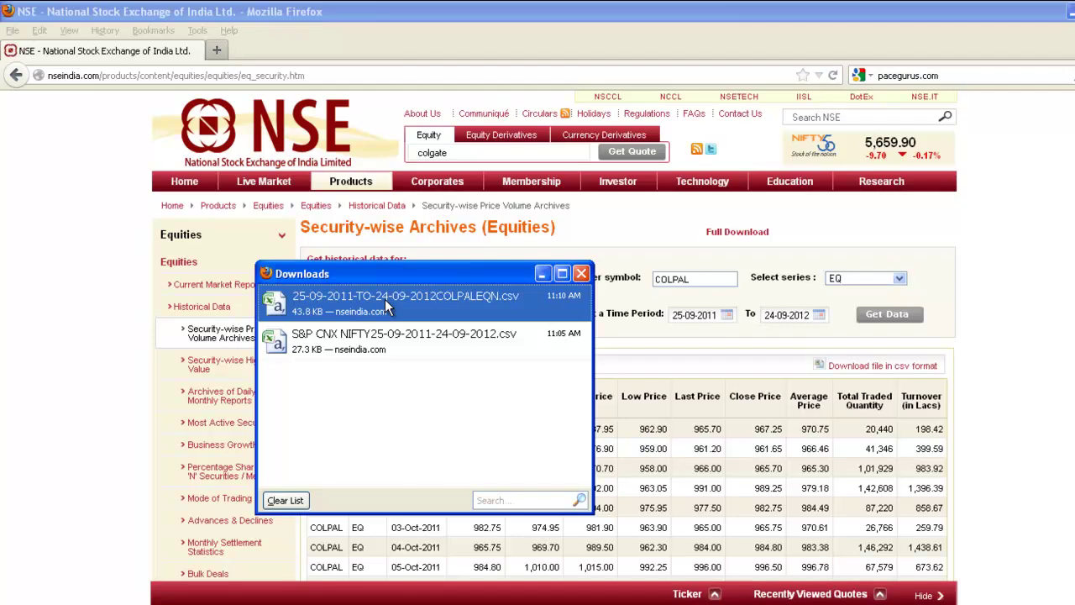
double_click(384, 299)
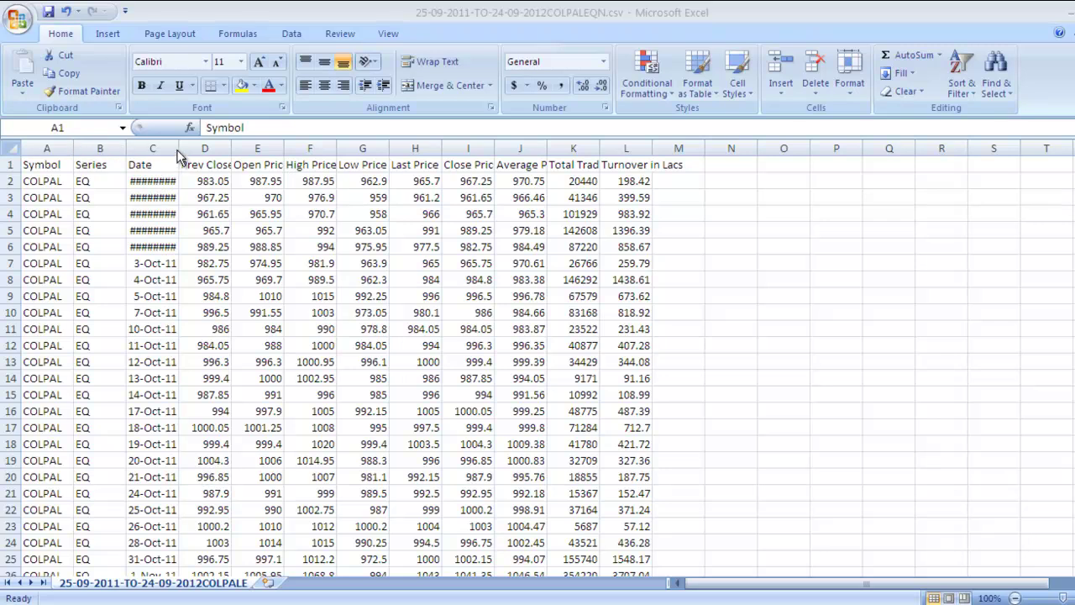
Step: Autofit column C so the dates show in full instead of ########
click(56, 168)
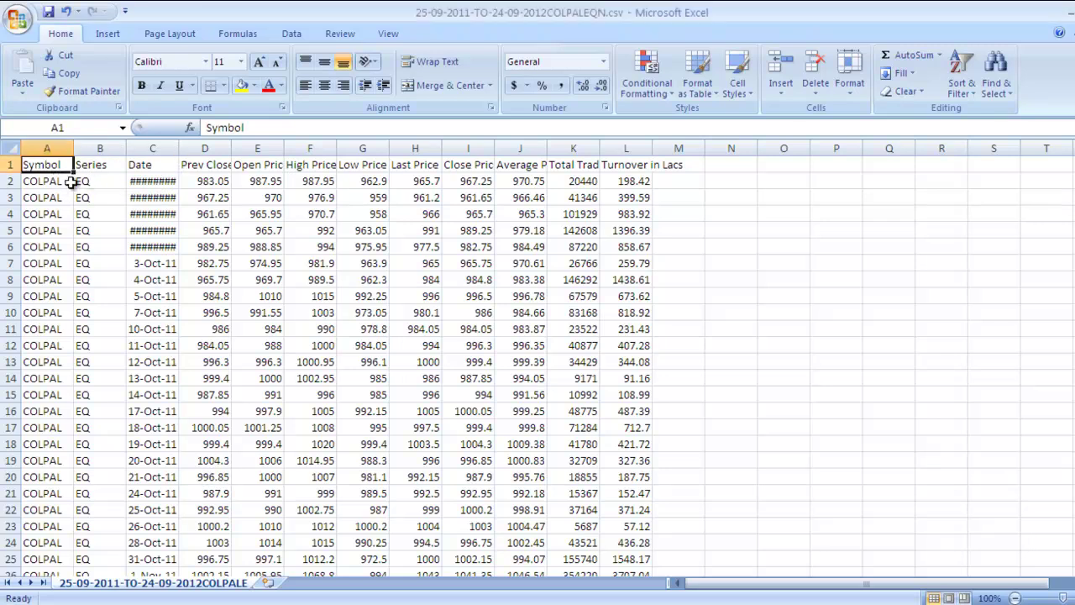
click(64, 181)
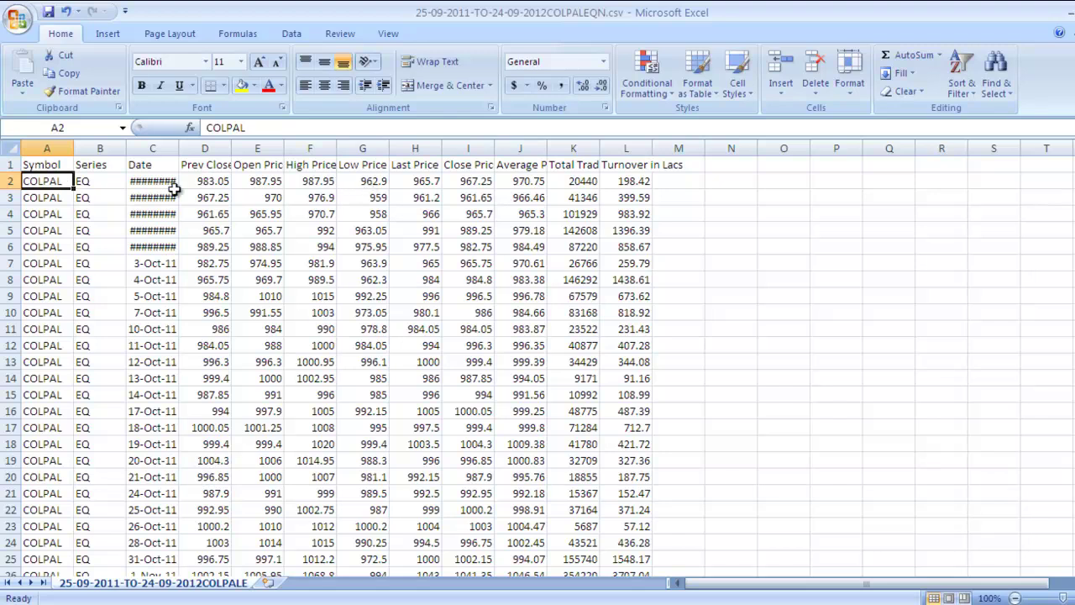
click(109, 181)
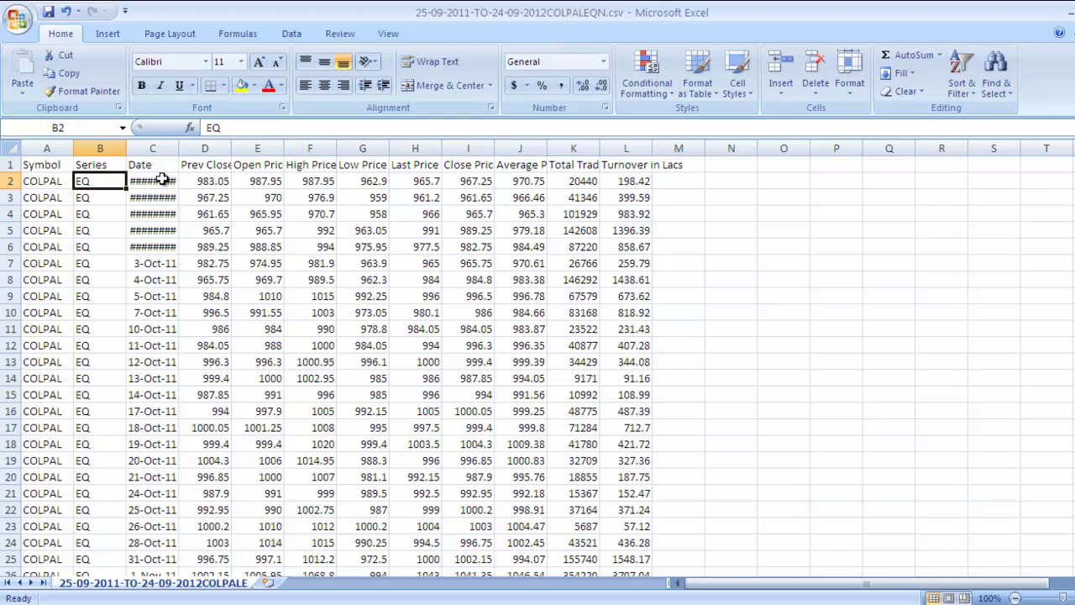
double_click(178, 147)
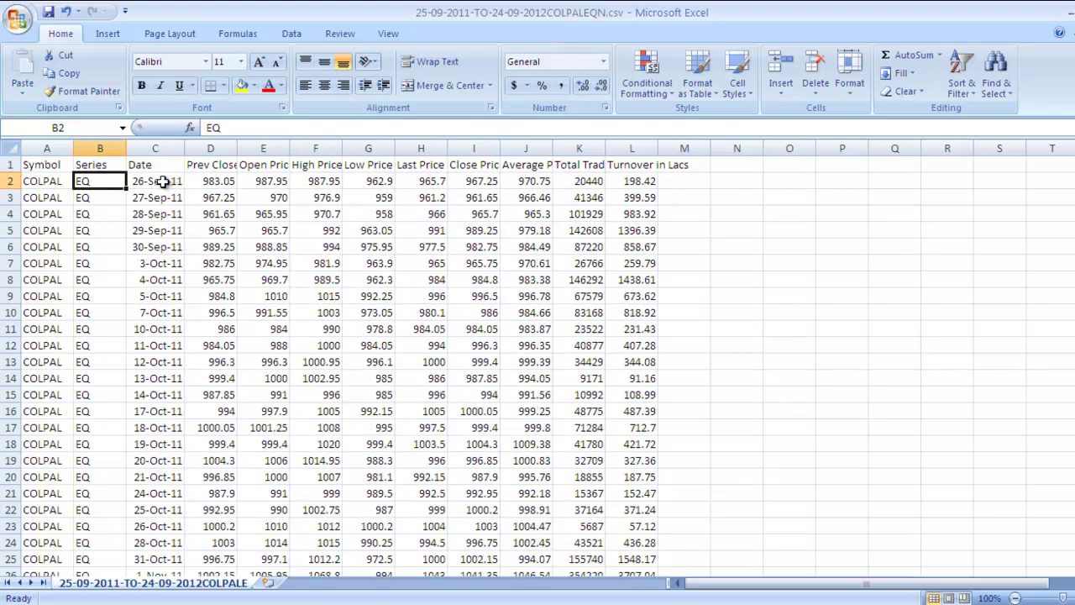
click(162, 182)
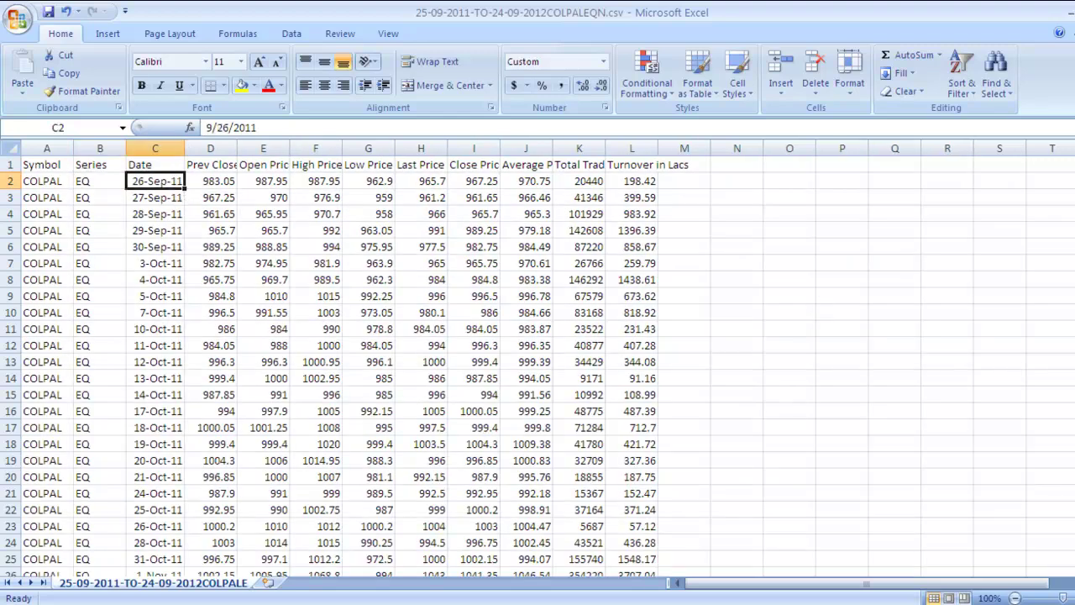
click(1074, 180)
mouse_move(1073, 180)
mouse_down()
mouse_move(1073, 575)
mouse_move(1074, 180)
mouse_up()
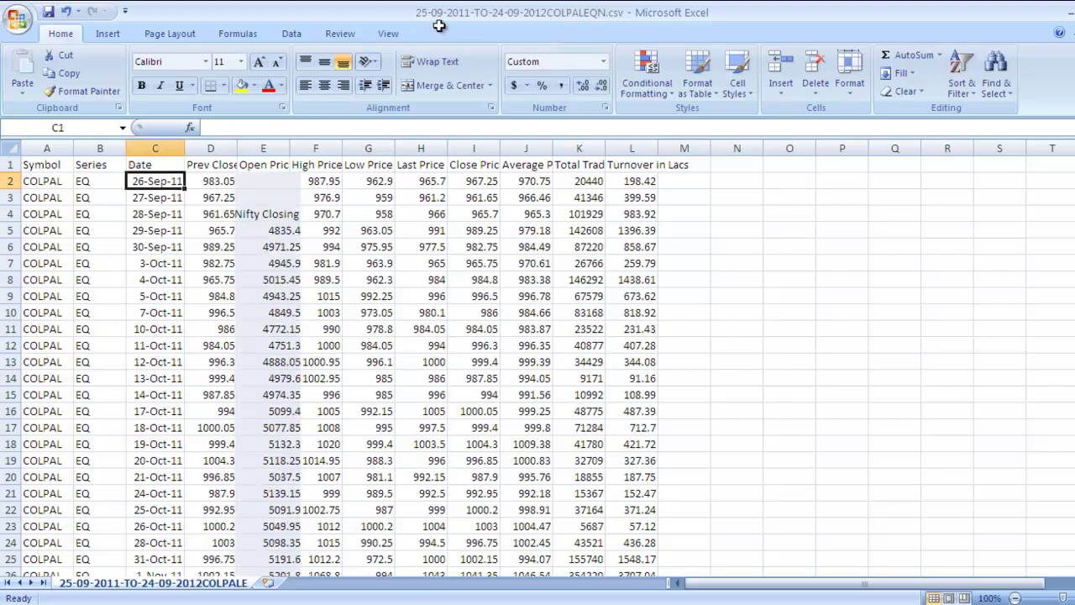
Step: Check the first date 26-Sep-11 in the DCF Valuation - Colgate workbook, then return
key(ctrl+Tab)
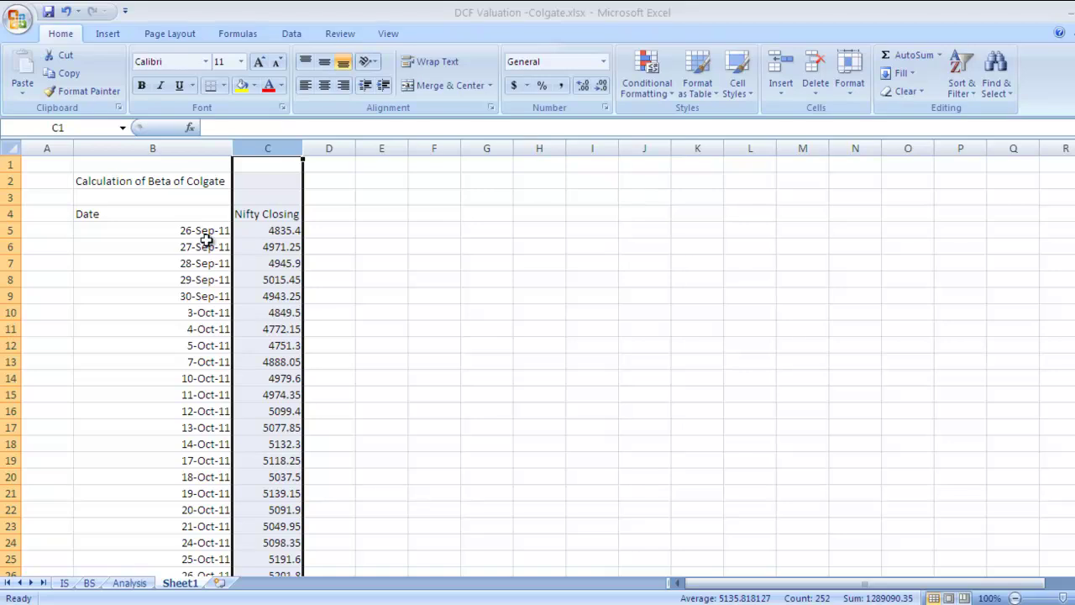
click(206, 230)
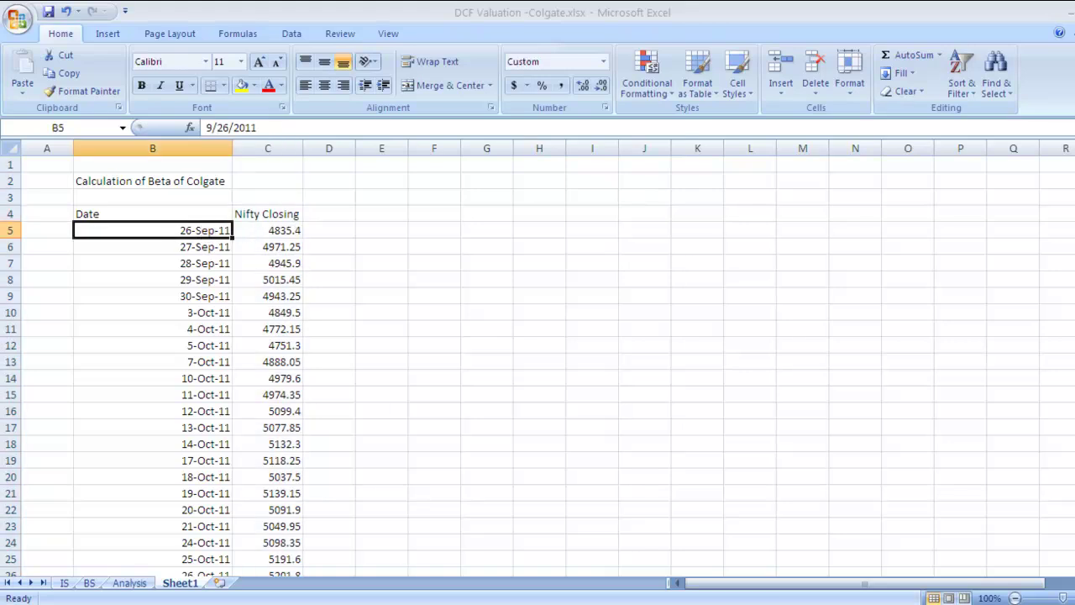
key(alt+Tab)
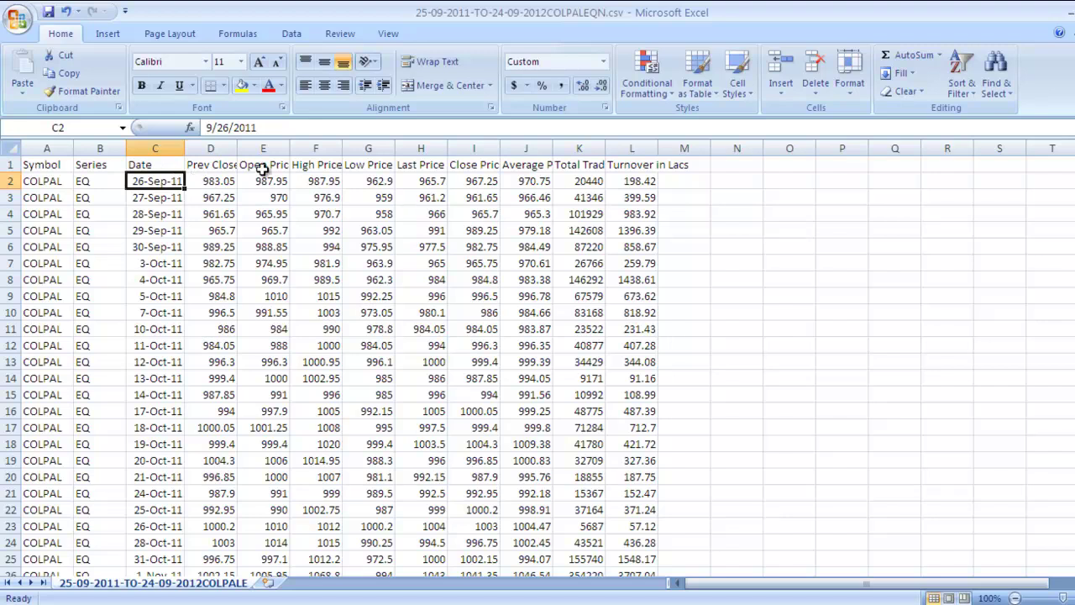
Step: Delete the Symbol and Series columns and the Prev Close through Last Price columns
drag(61, 148, 90, 233)
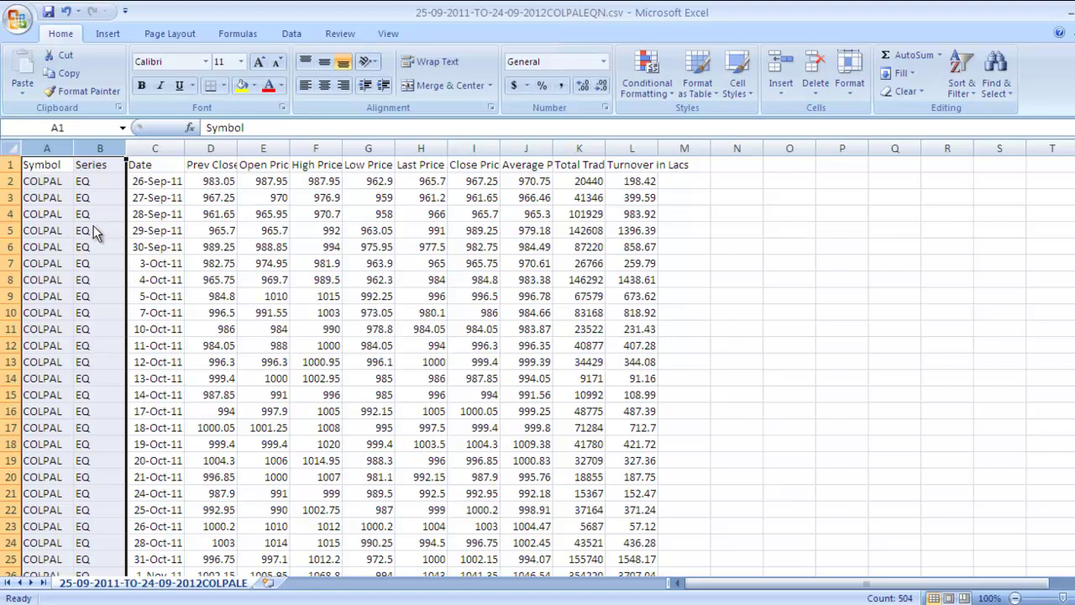
right_click(94, 232)
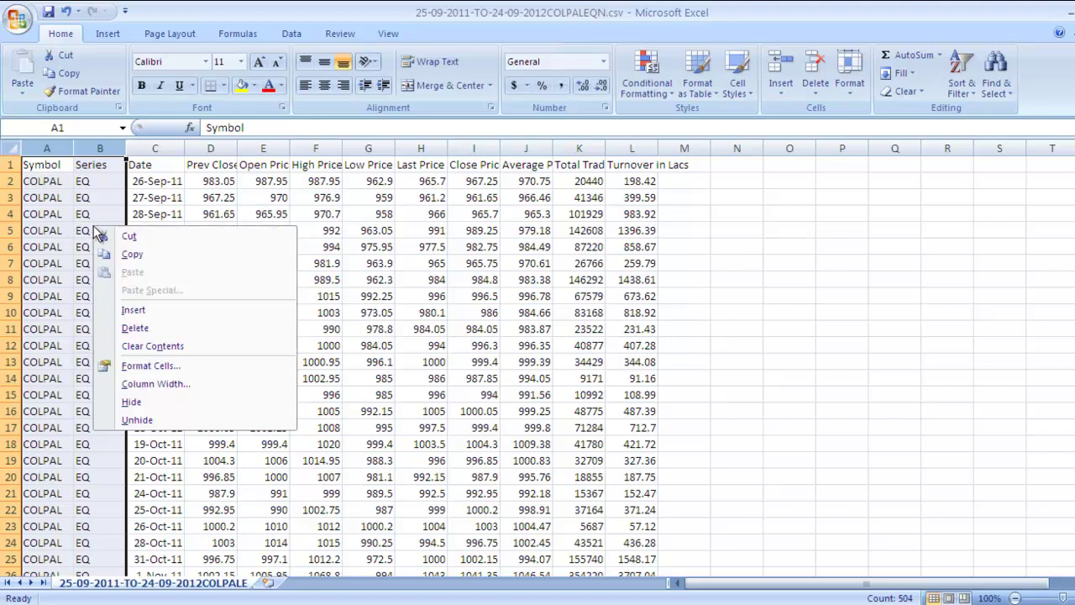
click(136, 329)
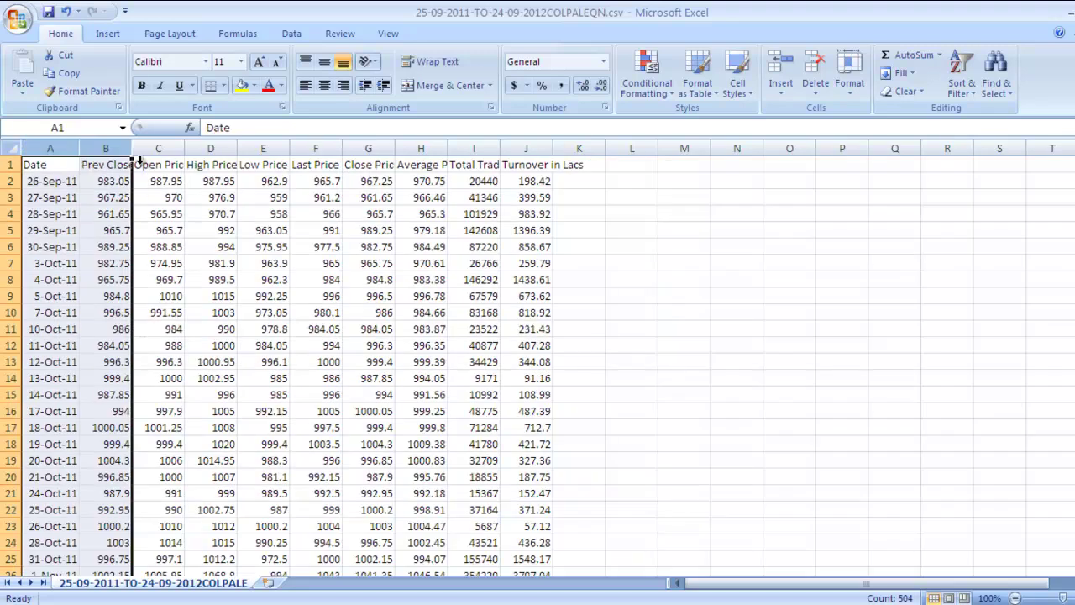
click(115, 149)
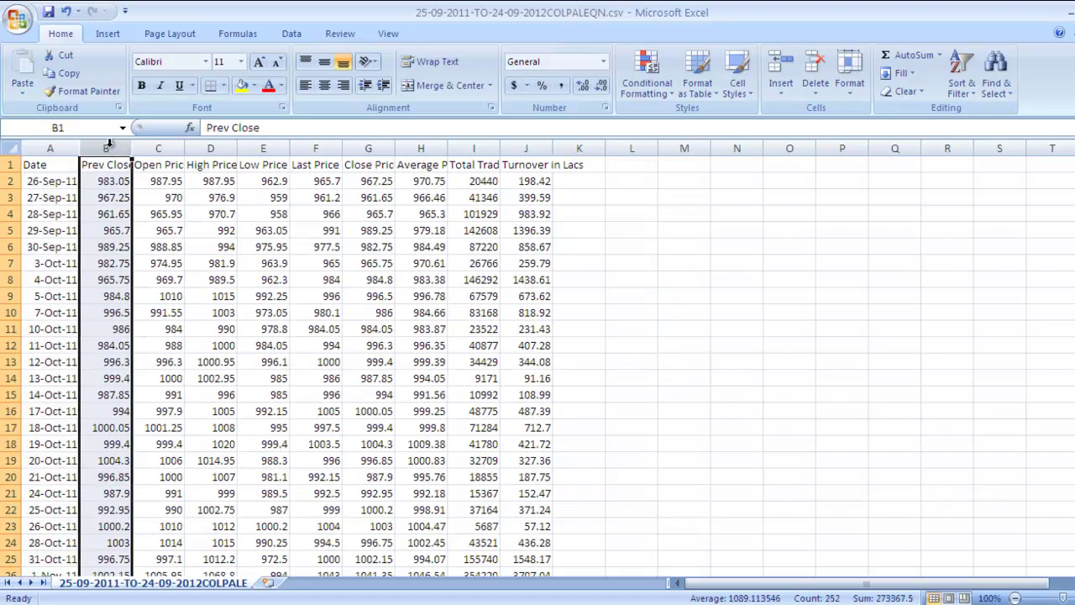
drag(110, 147, 318, 150)
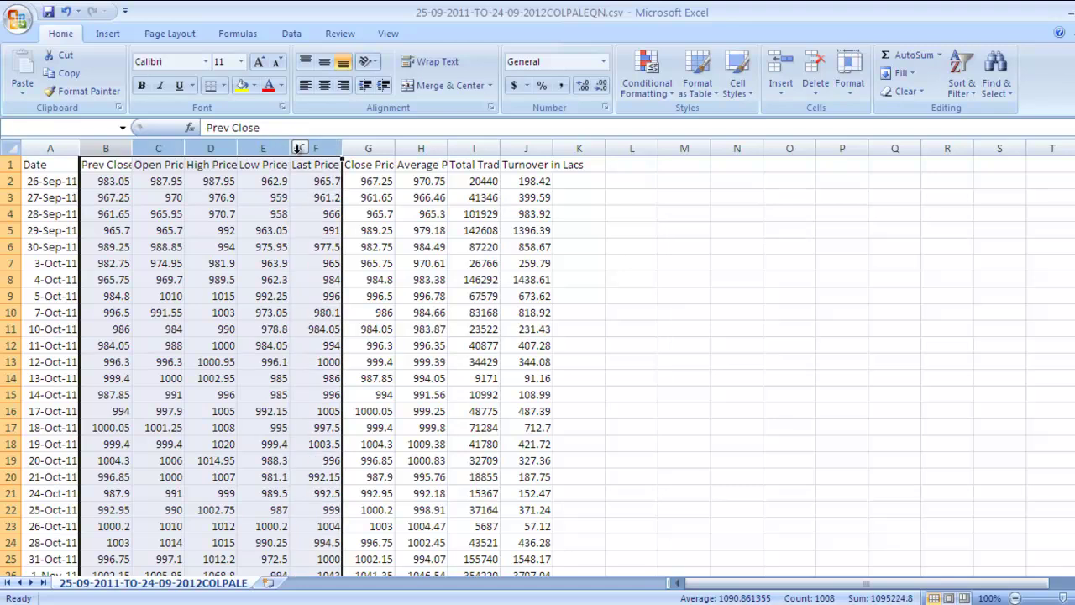
right_click(309, 197)
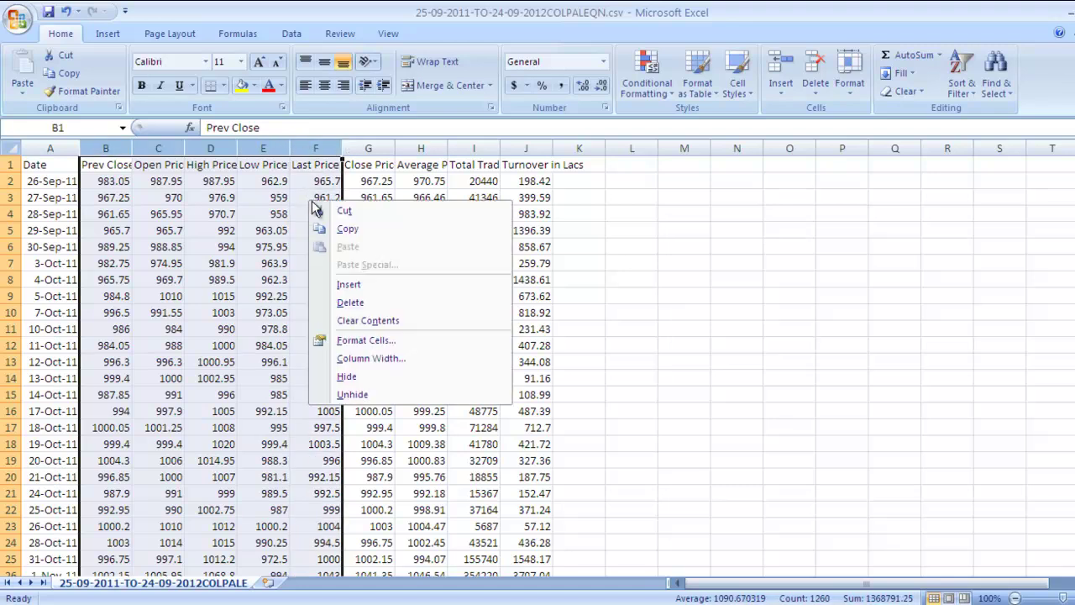
click(350, 304)
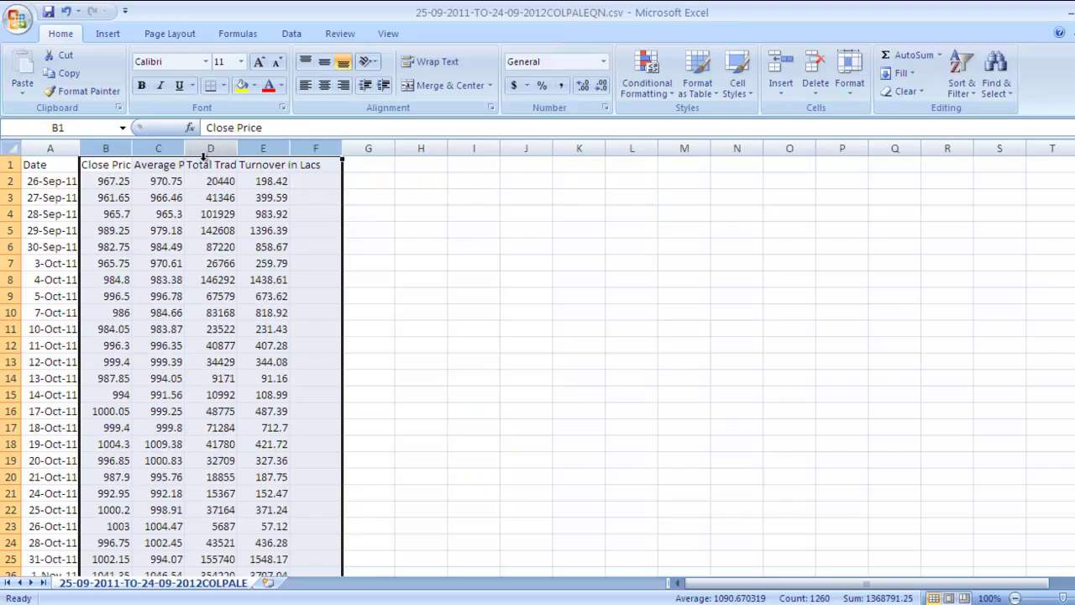
Step: Delete Average Price through Turnover in Lacs and widen column B for Close Price
click(165, 148)
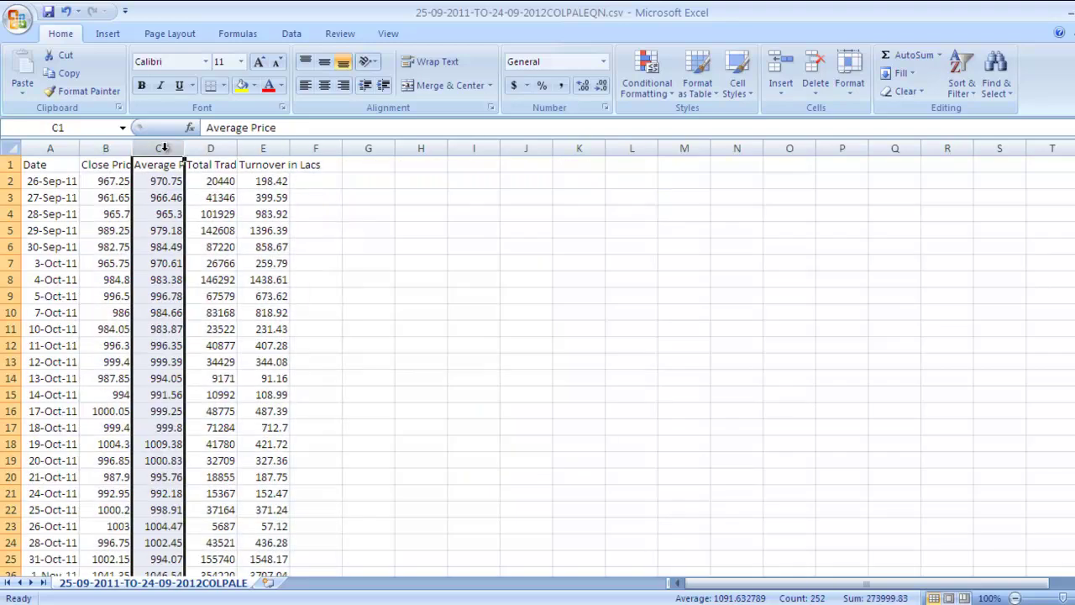
drag(165, 148, 312, 149)
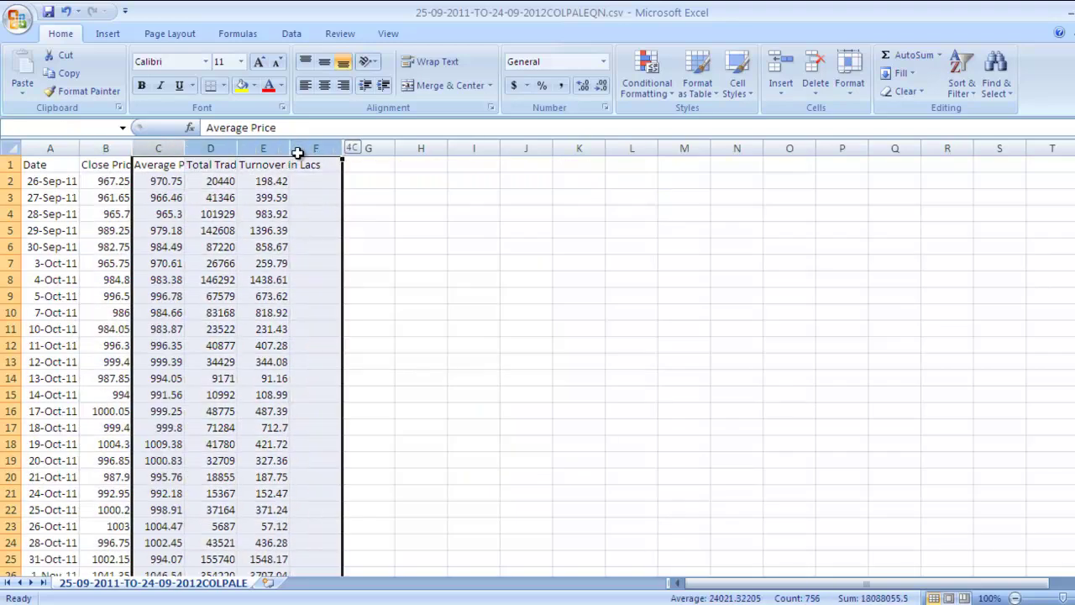
right_click(274, 230)
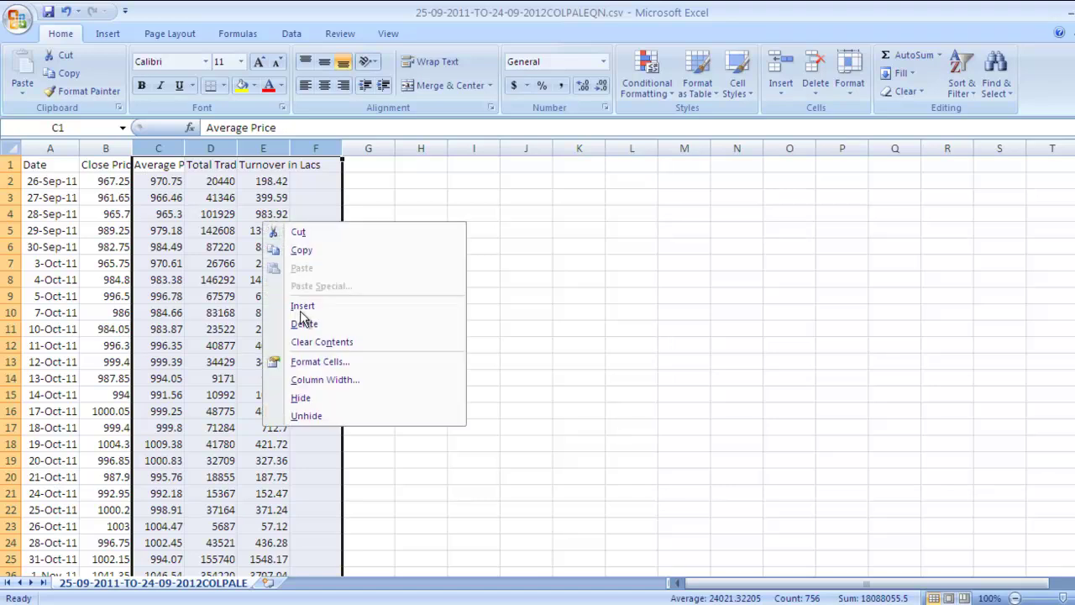
click(302, 324)
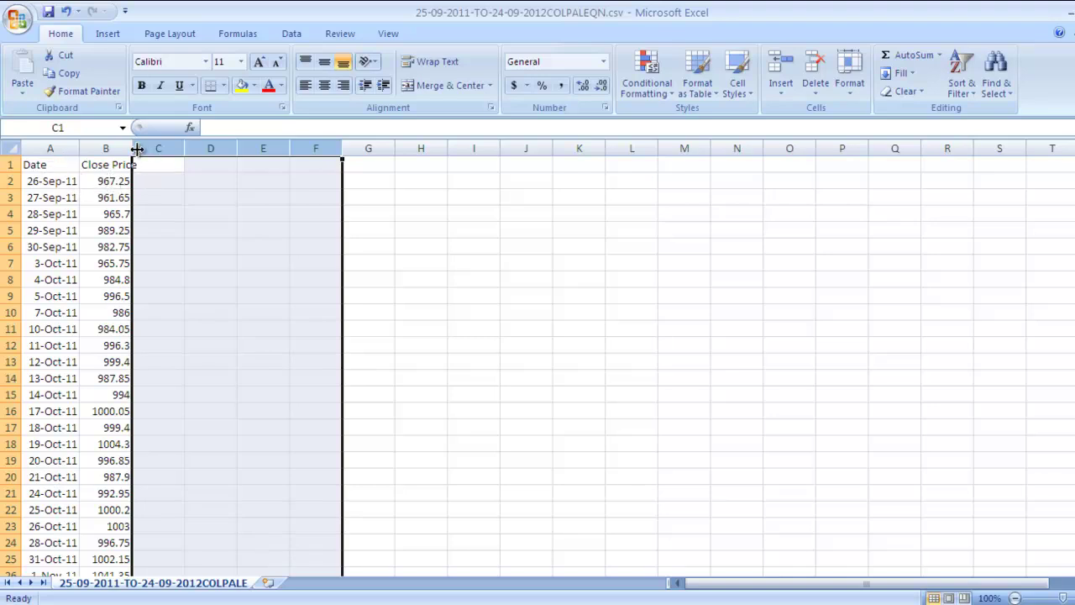
drag(133, 148, 141, 148)
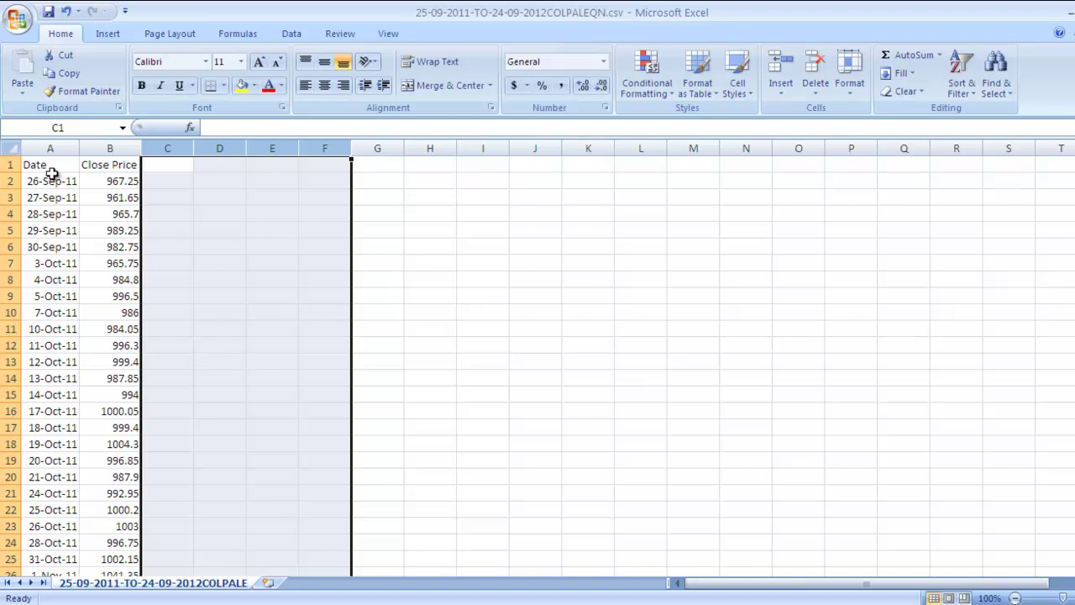
Step: Copy the dates and close prices in A2:B252 and switch to DCF Valuation -Colgate
click(53, 180)
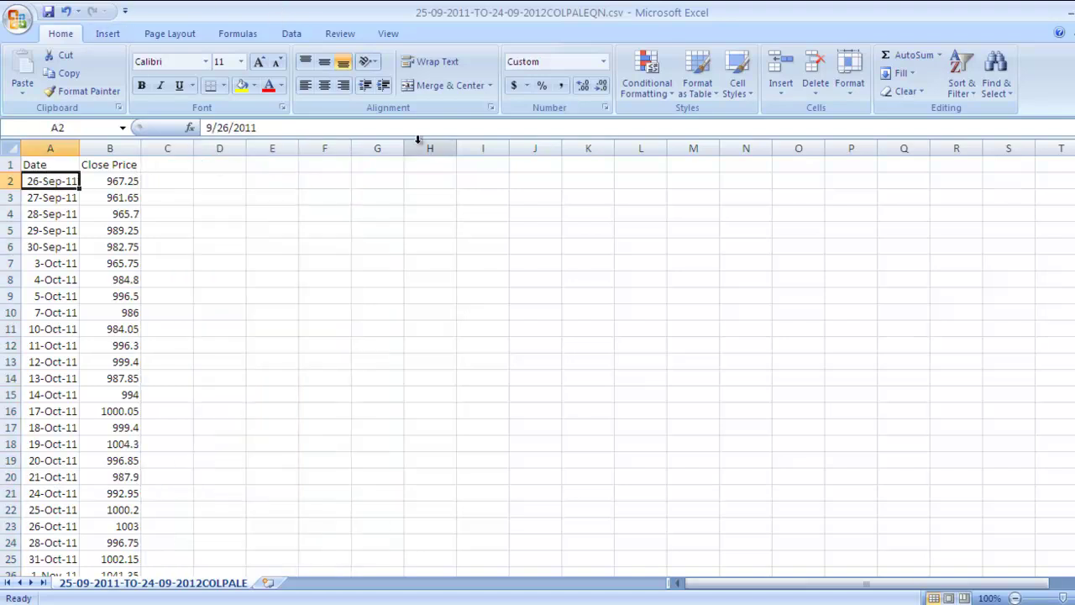
key(shift+Right)
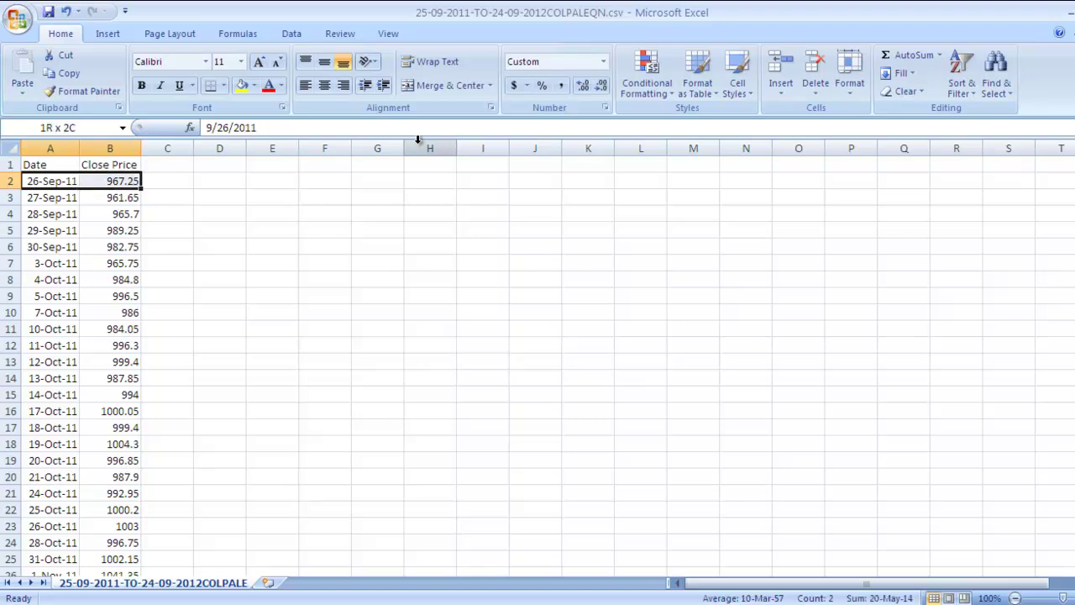
key(shift+Page_Down)
key(shift+Page_Down)
key(shift+Page_Down)
key(shift+Page_Down)
key(shift+Page_Down)
key(shift+Page_Down)
key(shift+Page_Down)
key(shift+Page_Down)
key(shift+Page_Down)
key(shift+Page_Down)
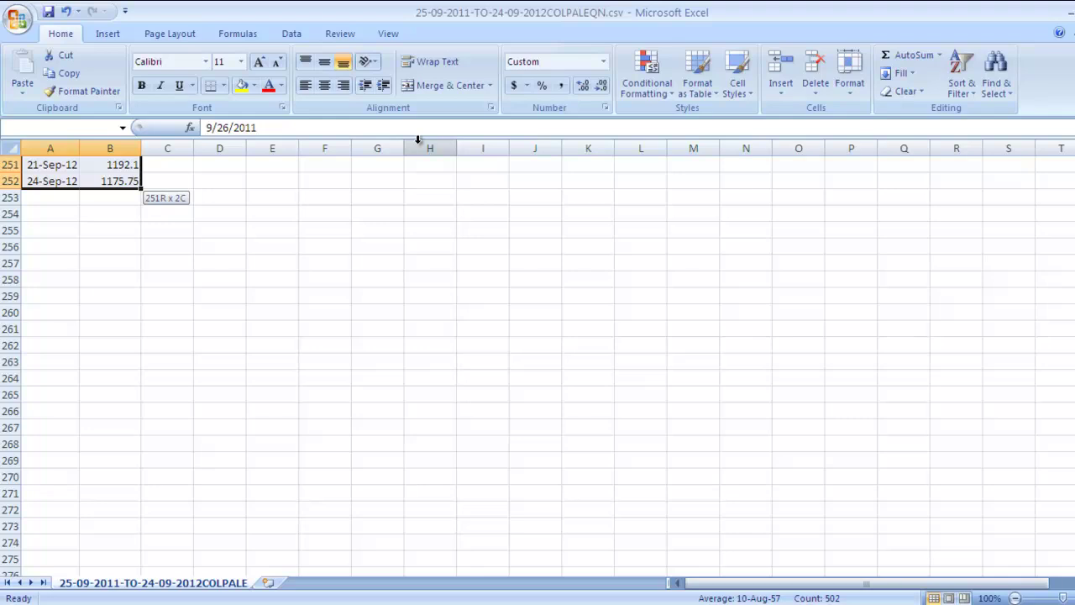
key(shift+Up)
key(shift+Up)
key(shift+Up)
key(shift+Up)
key(shift+Down)
key(shift+Down)
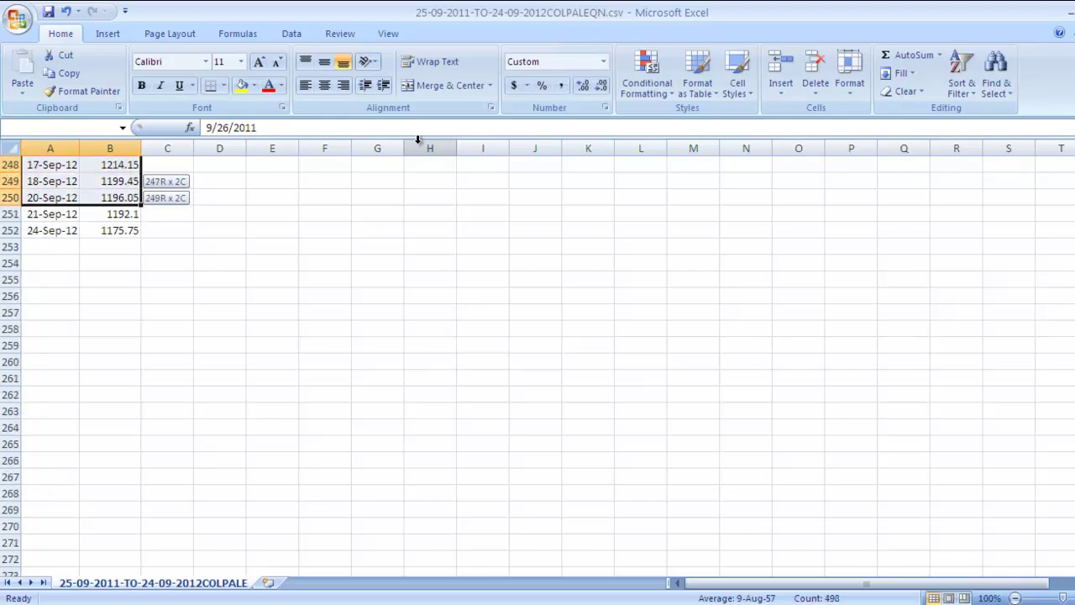
key(shift+Down)
key(shift+Down)
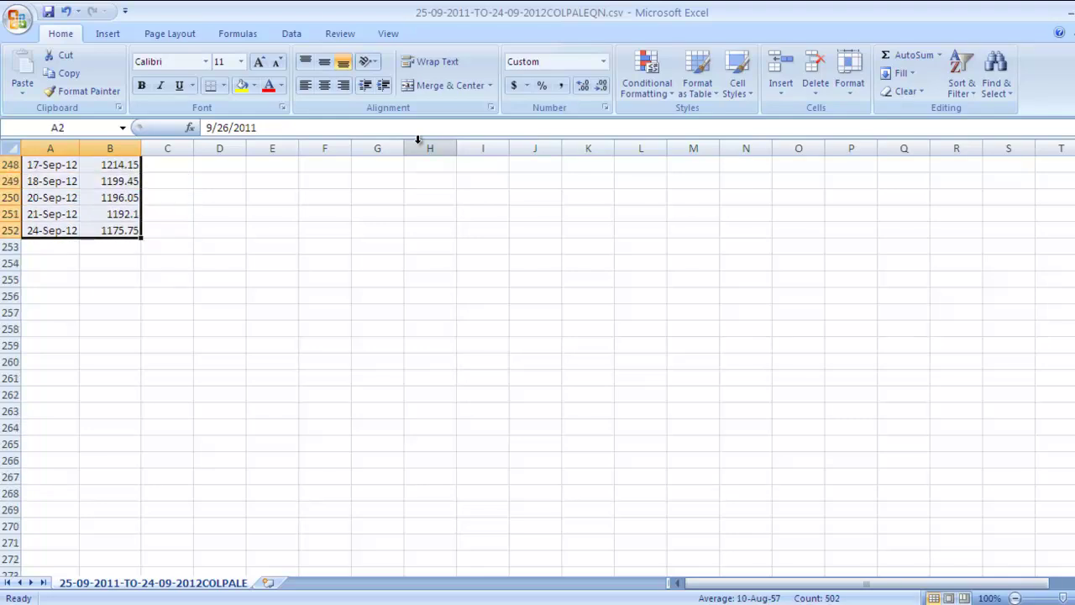
key(ctrl+c)
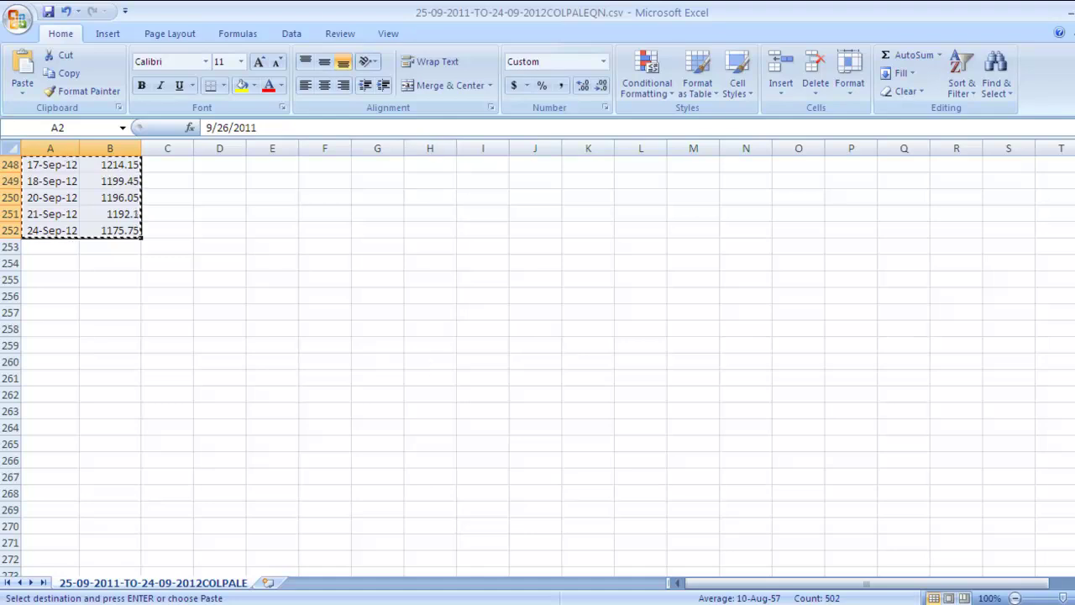
key(ctrl+Tab)
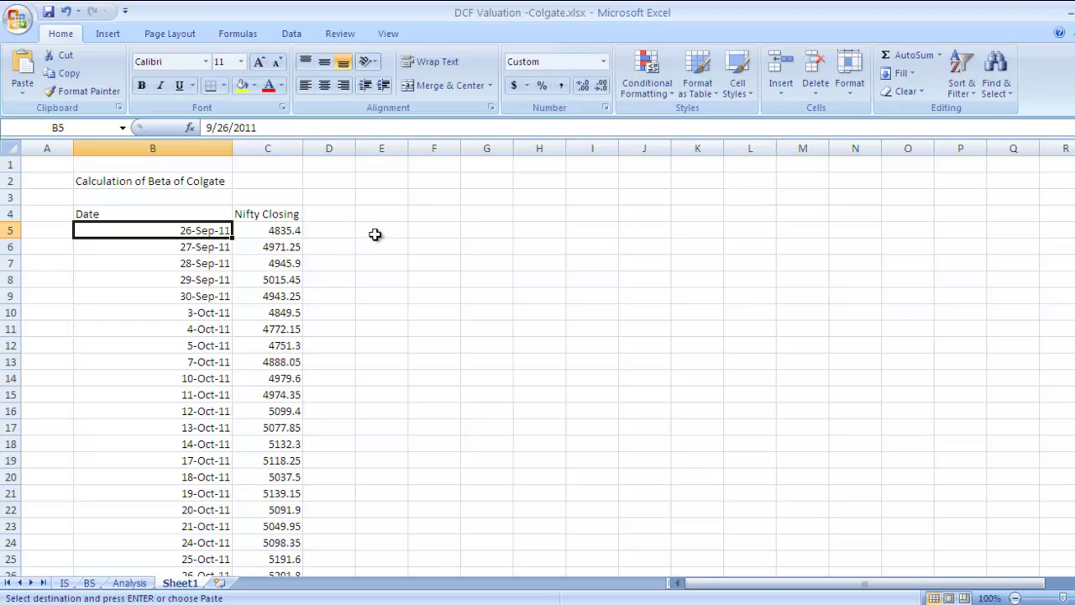
Step: Paste the Colgate dates and close prices at E5 and autofit column E
click(376, 232)
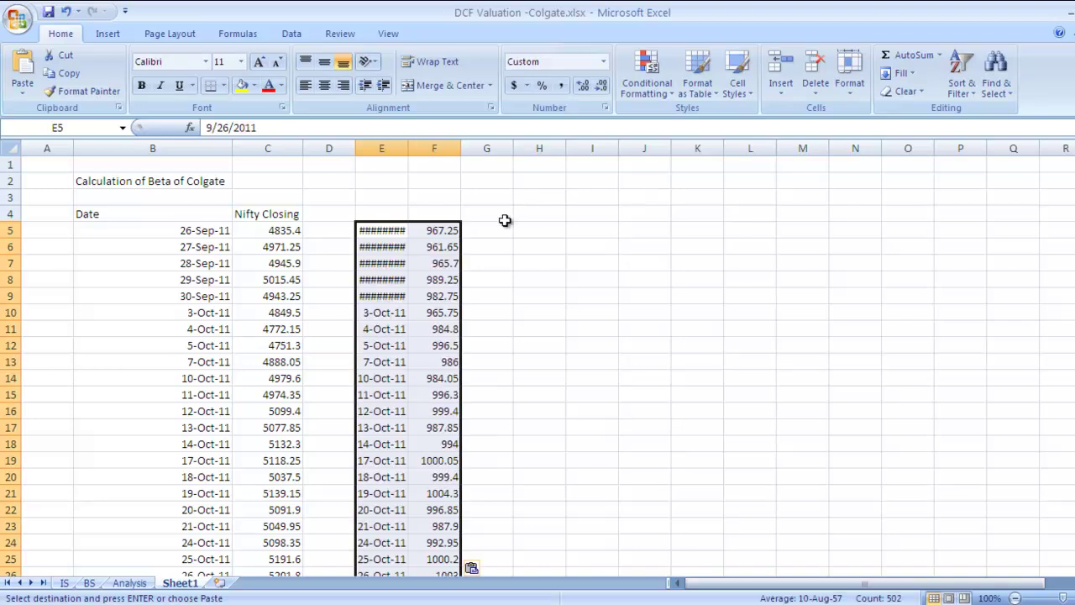
double_click(410, 148)
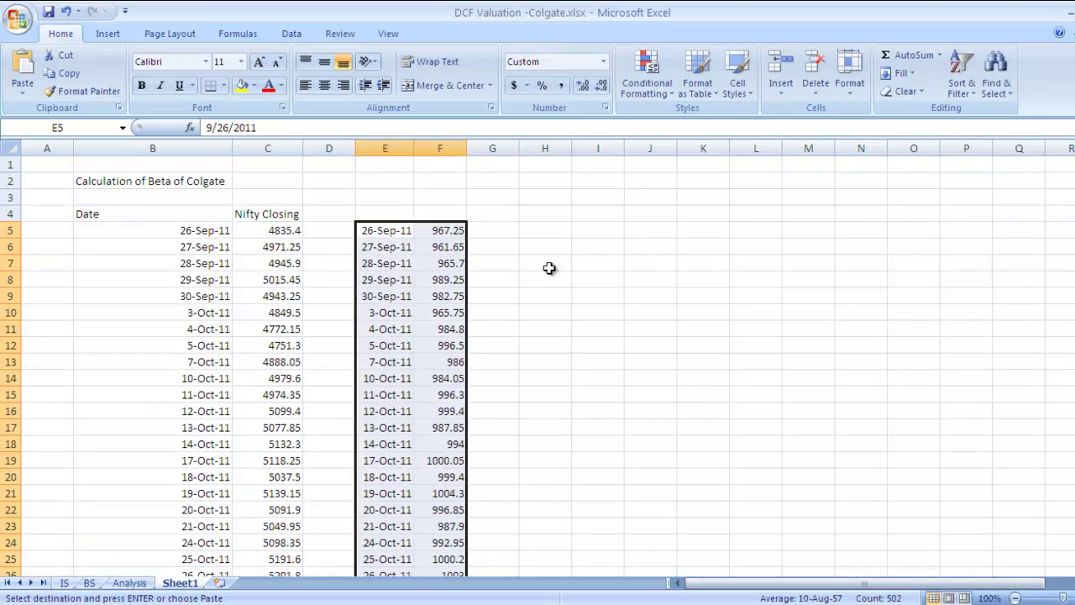
click(224, 232)
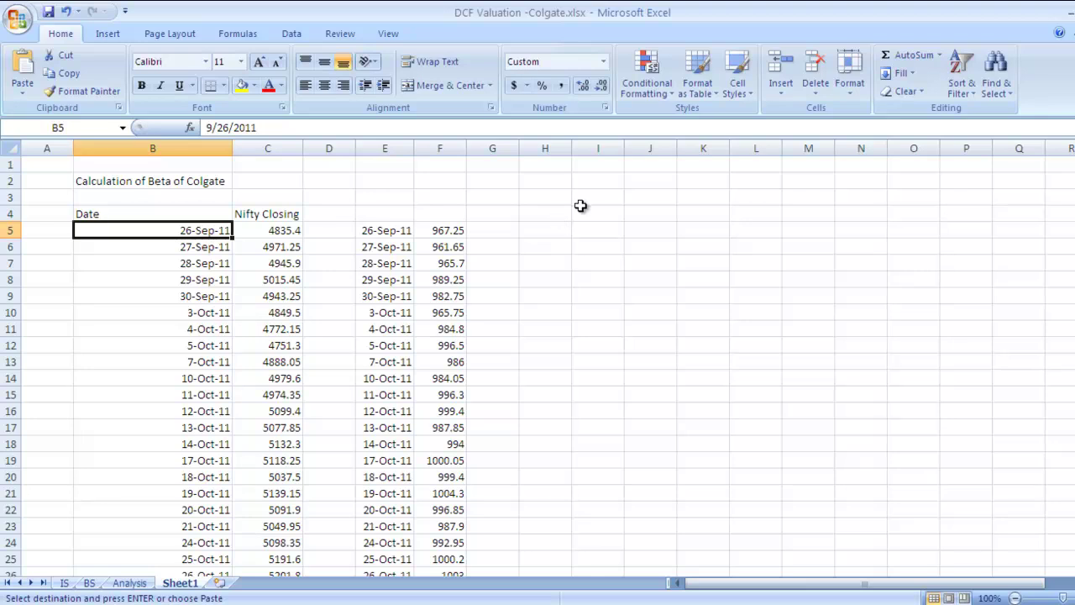
key(Right)
key(Right)
key(Right)
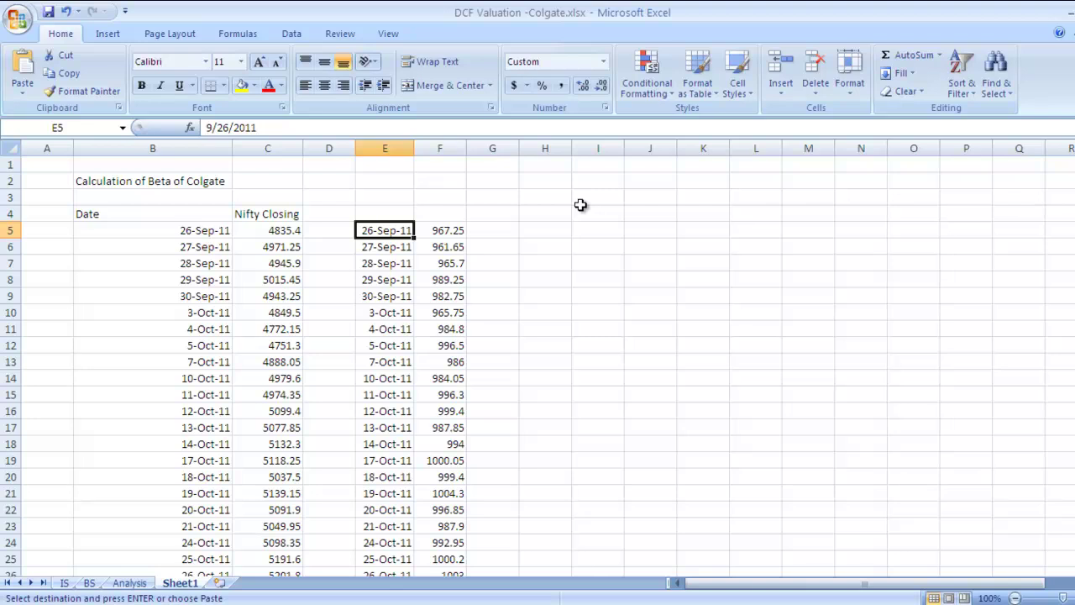
Step: Confirm the last pasted date in E255 matches the Nifty date in B255
key(Right)
key(ctrl+Down)
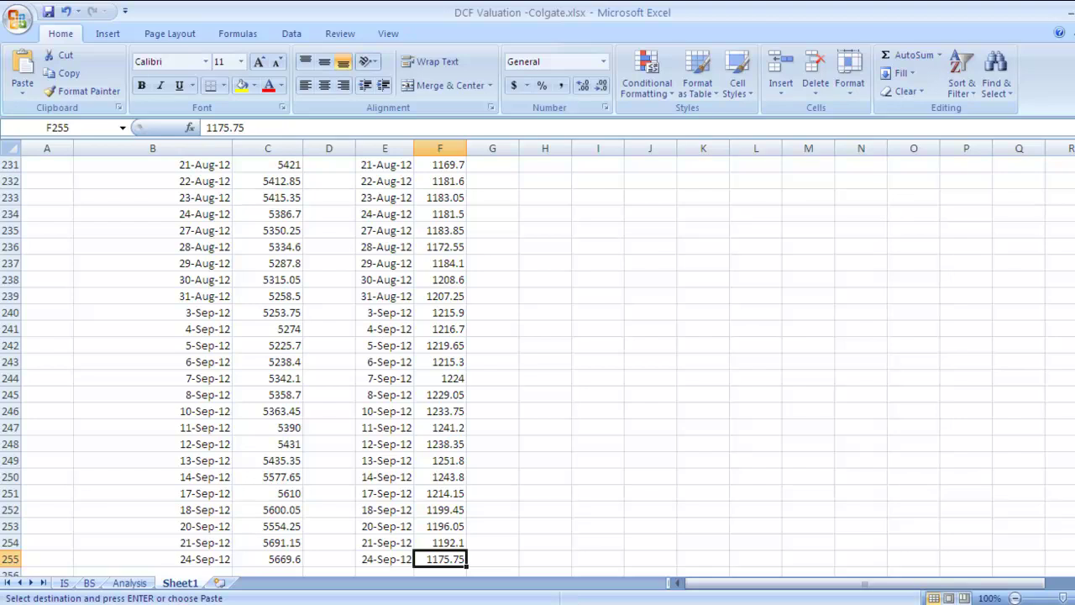
click(221, 559)
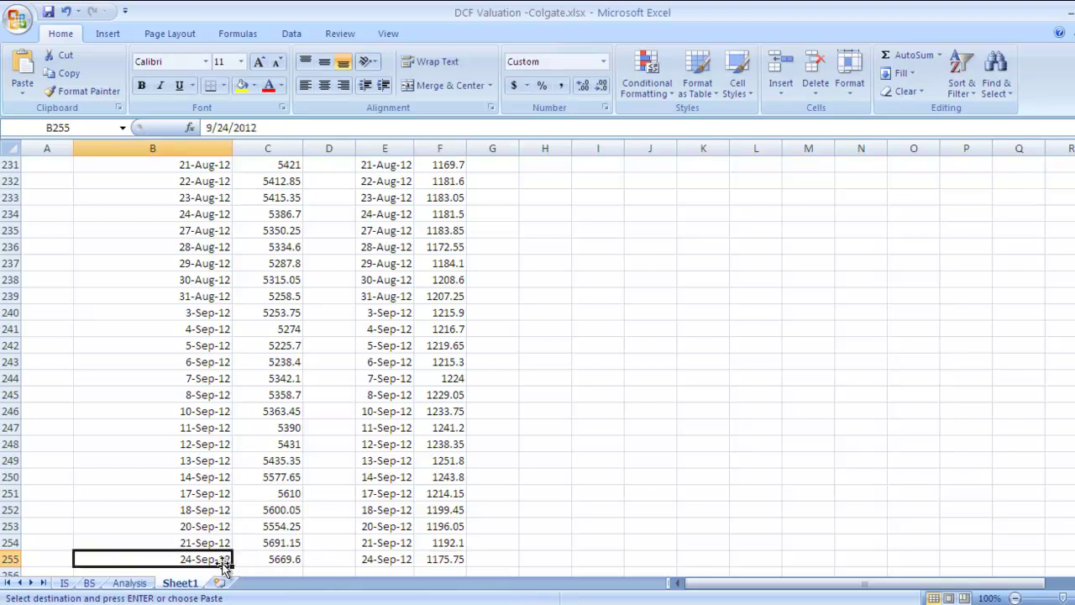
click(369, 559)
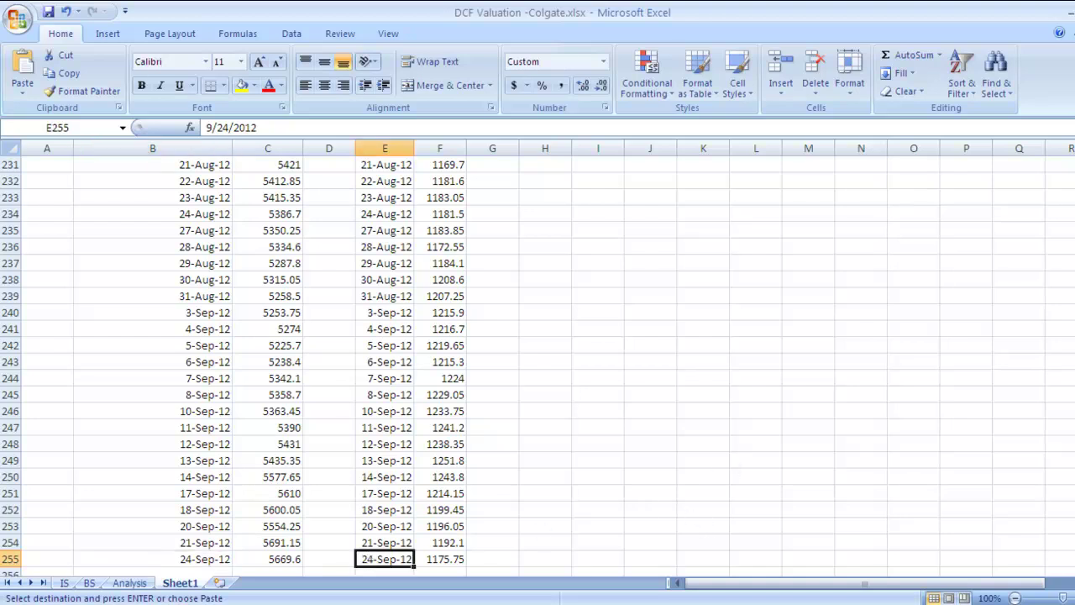
scroll(546, 361, up, 20)
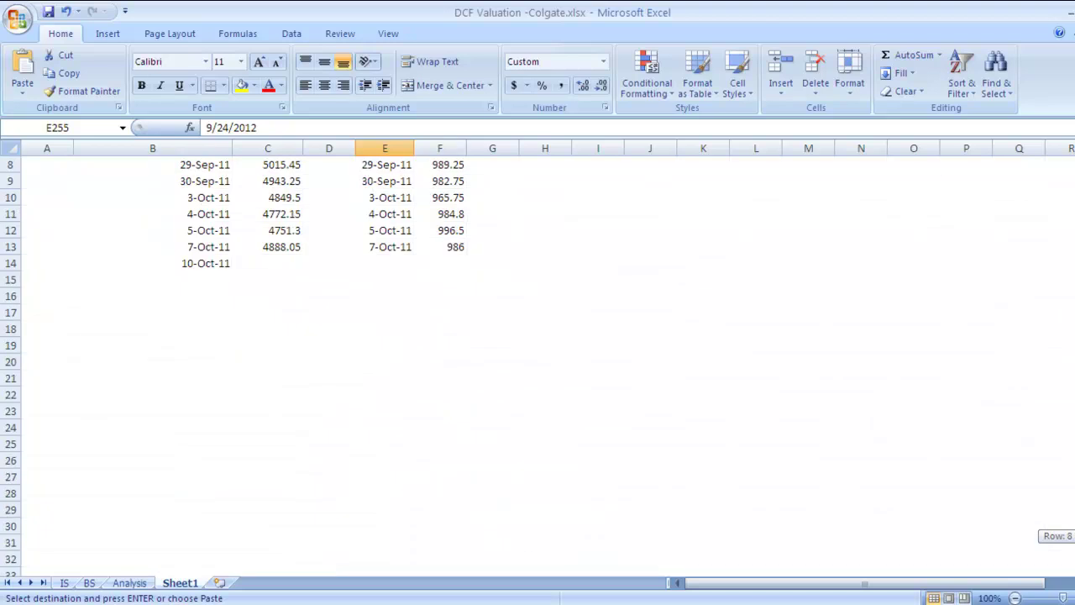
scroll(546, 361, up, 3)
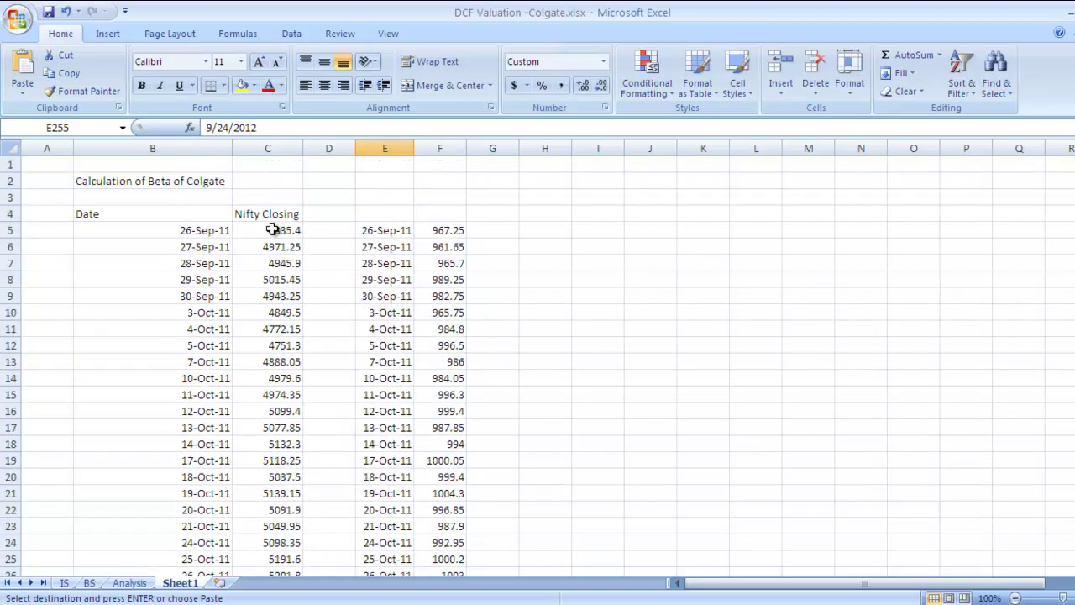
click(157, 214)
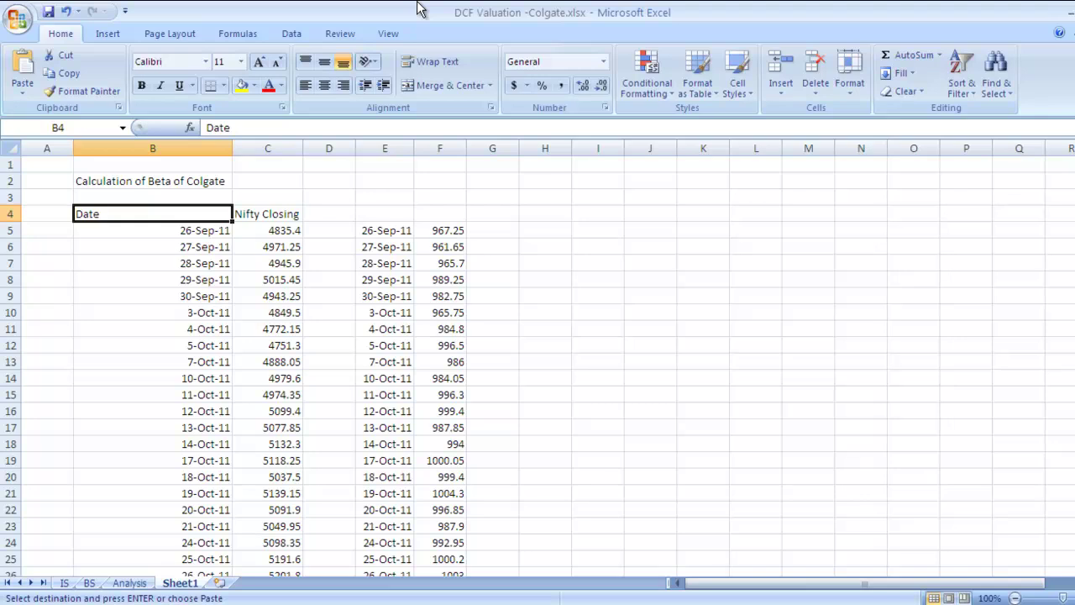
Step: Type 'Daily Returns (%)' into D4 and autofit column D to the heading
click(326, 214)
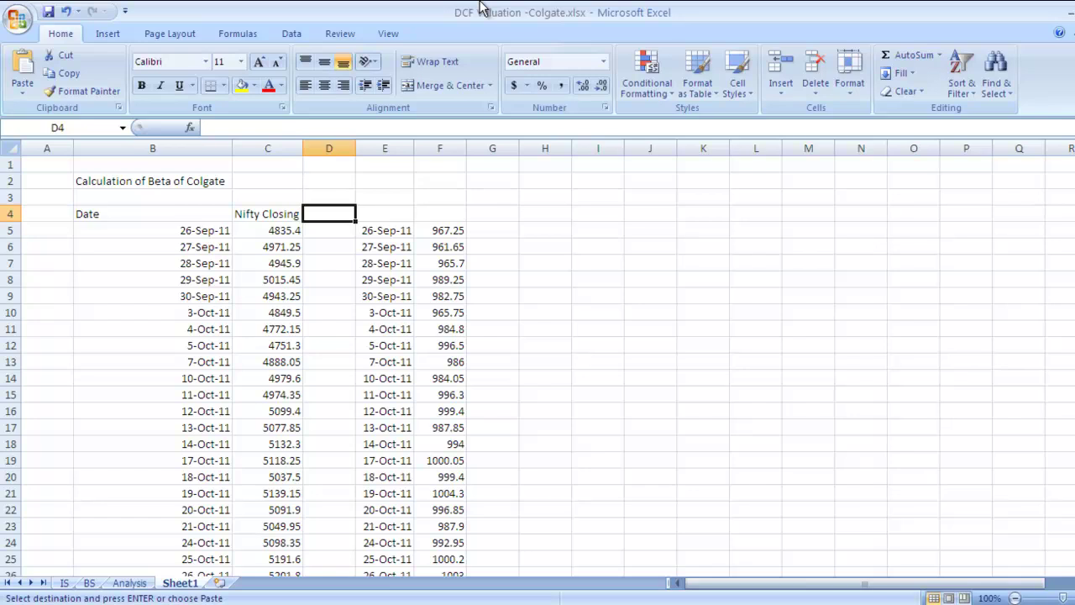
text(Daily Returns (%)
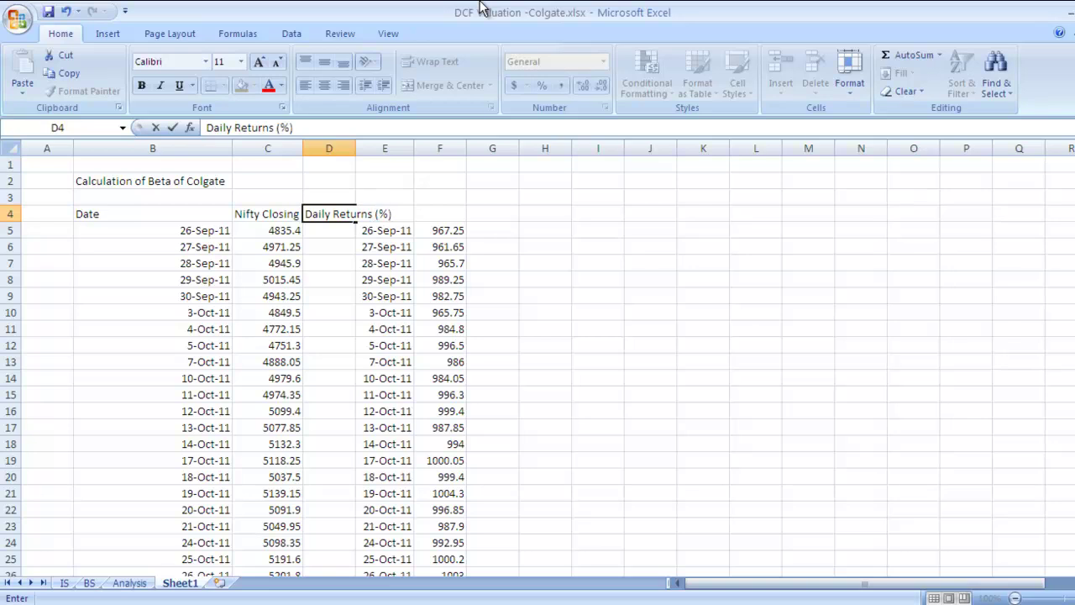
key(Return)
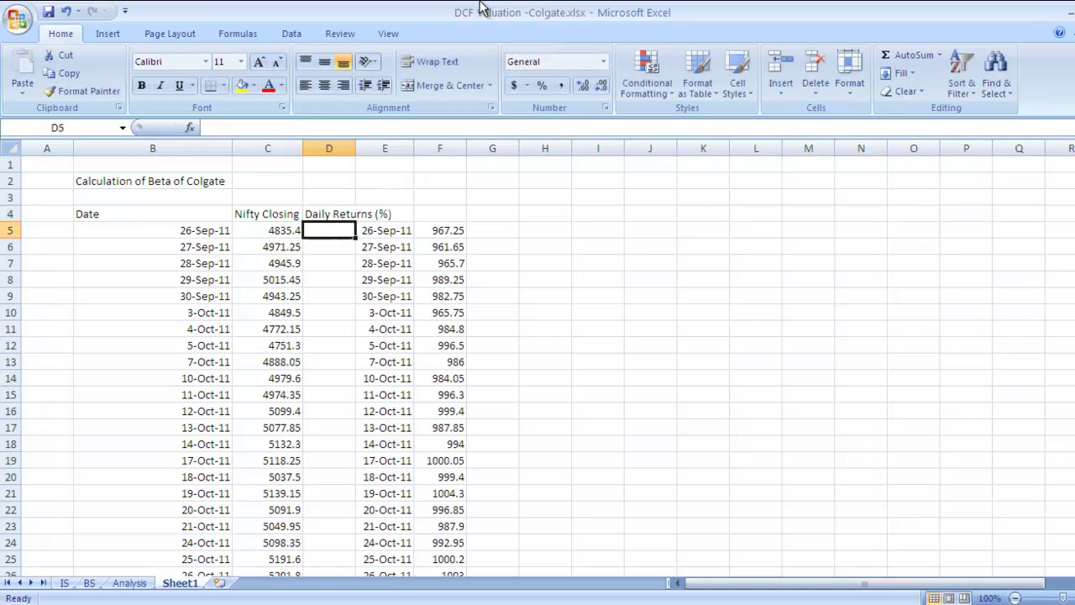
double_click(356, 149)
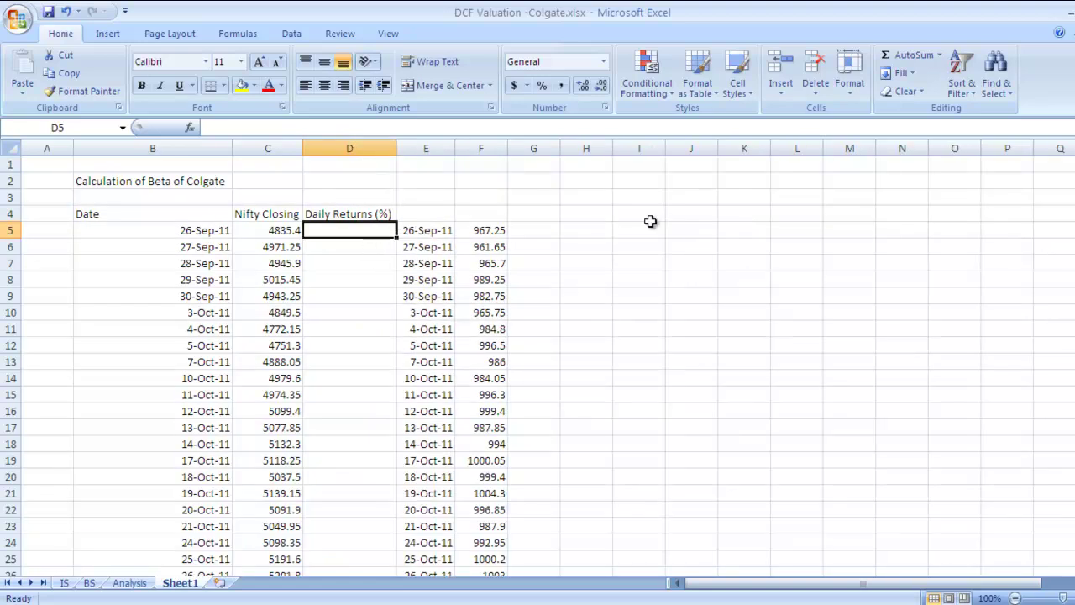
Step: Enter the Nifty daily return formula =(C6-C5)/C5*100 in D6
click(356, 244)
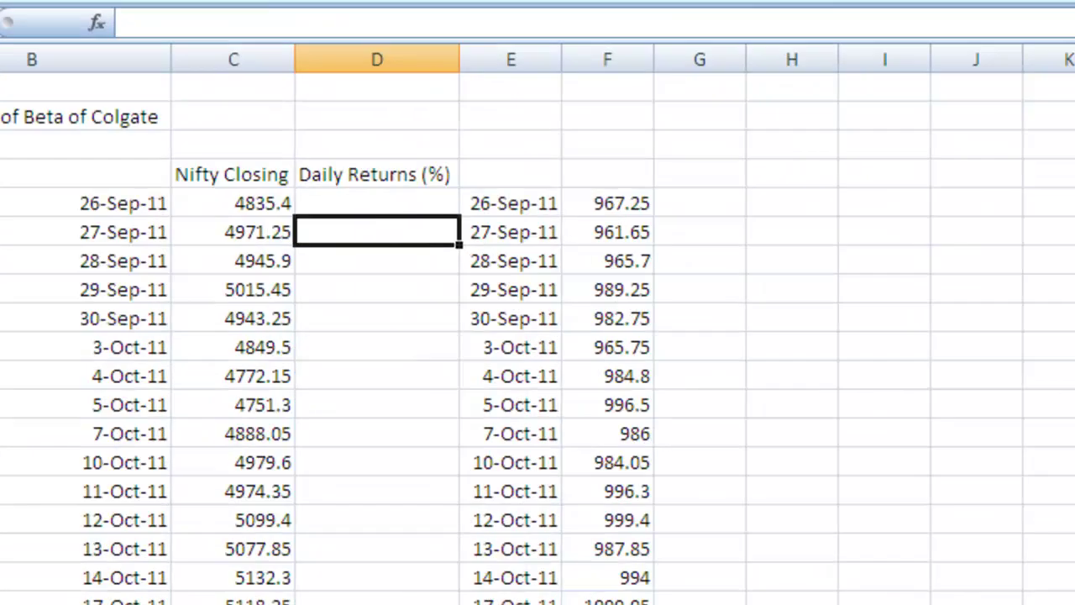
text(=)
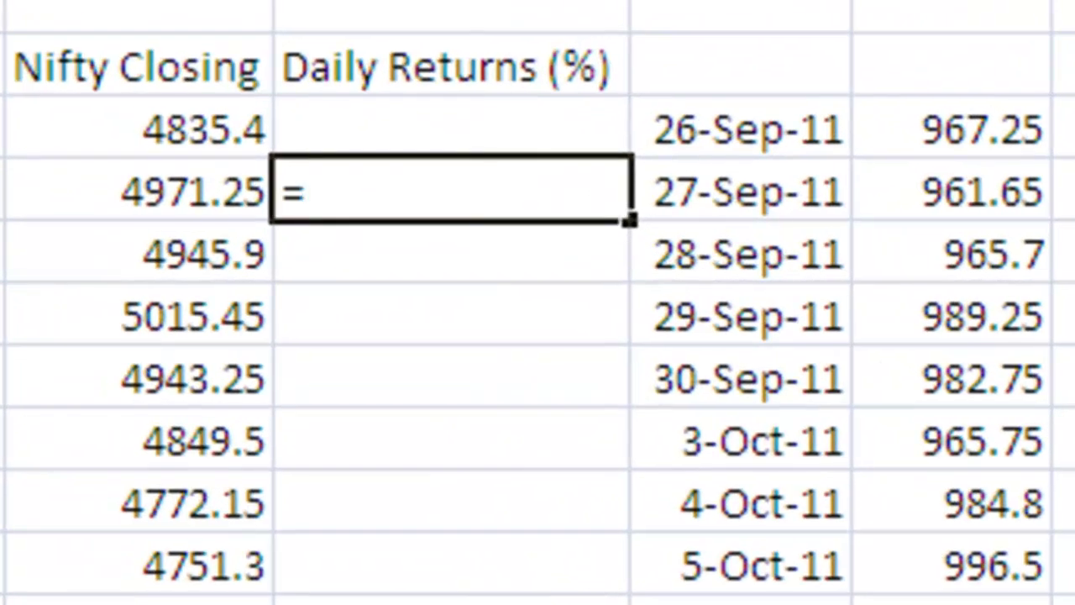
text(()
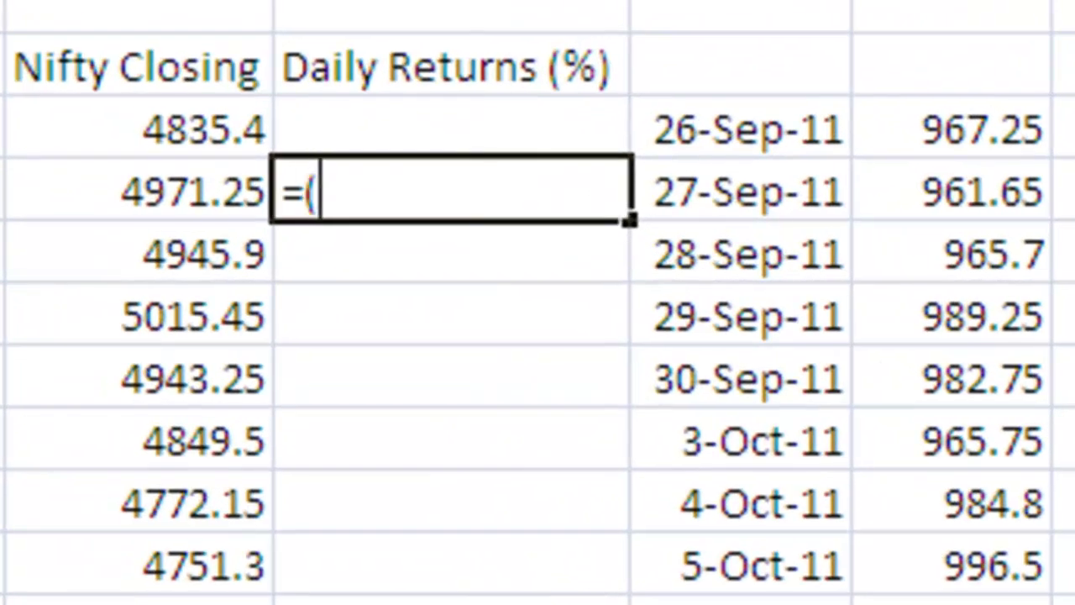
click(235, 192)
text(-)
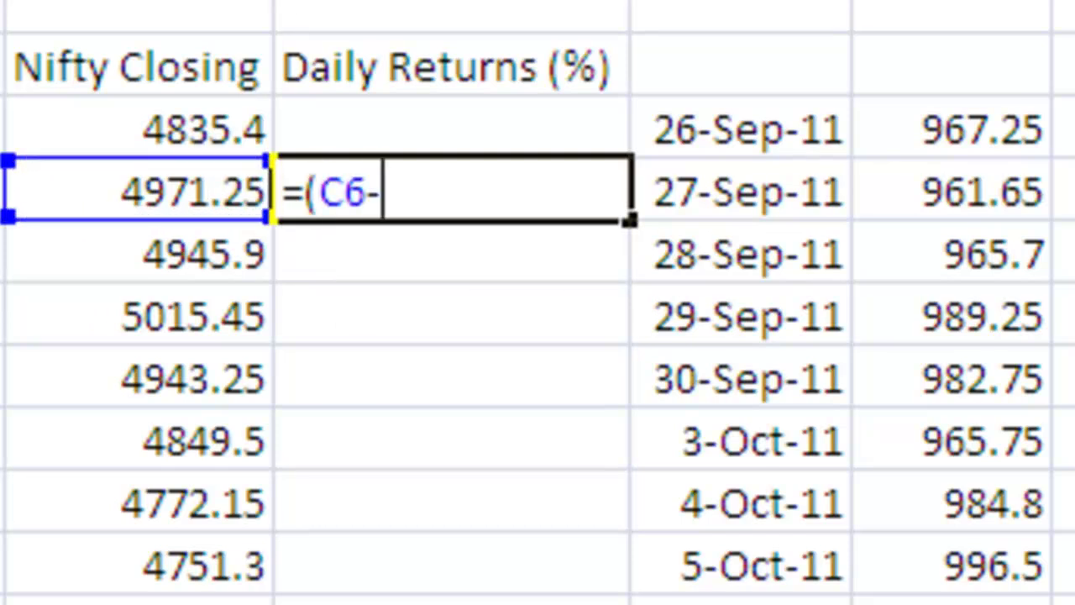
click(231, 116)
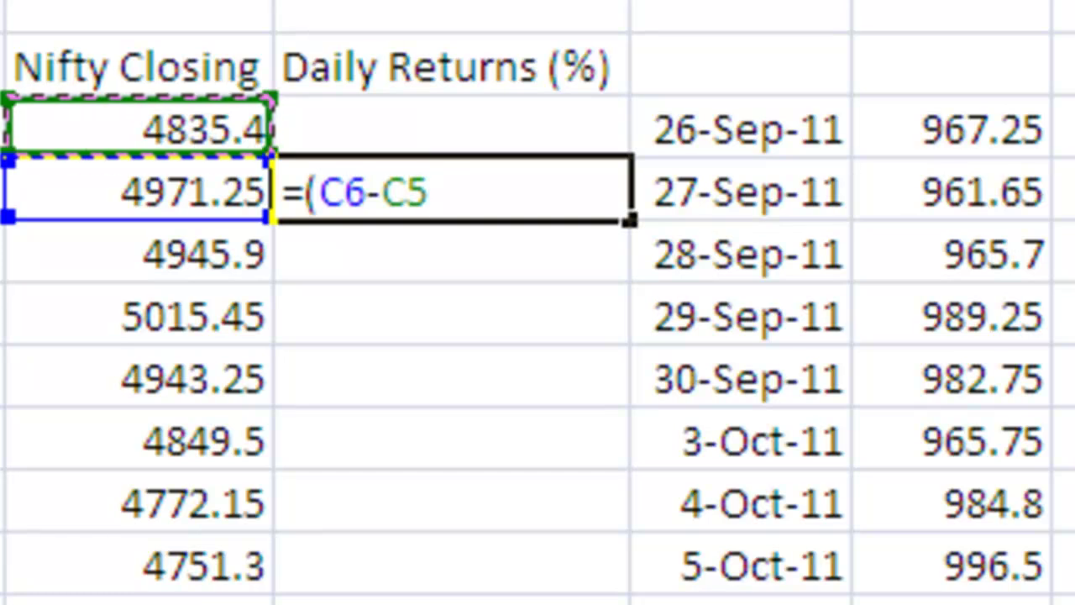
text()/)
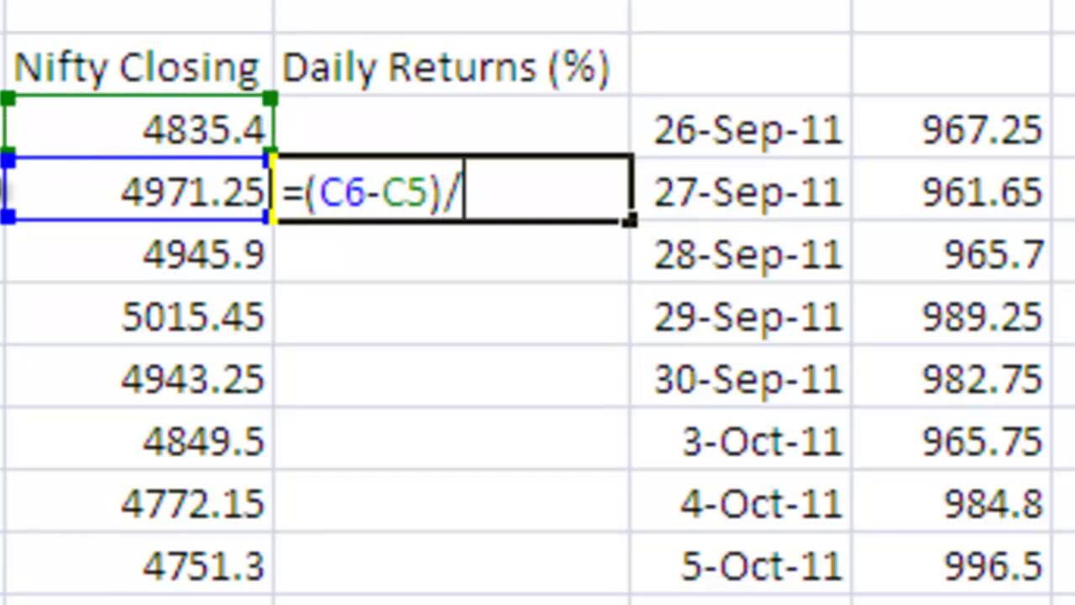
click(81, 133)
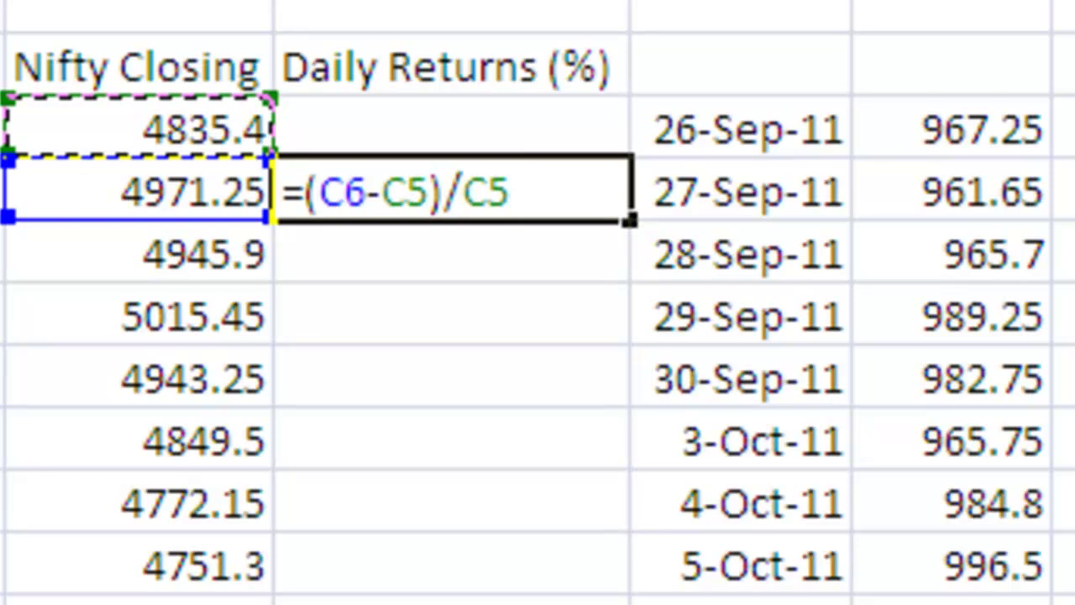
text(*1)
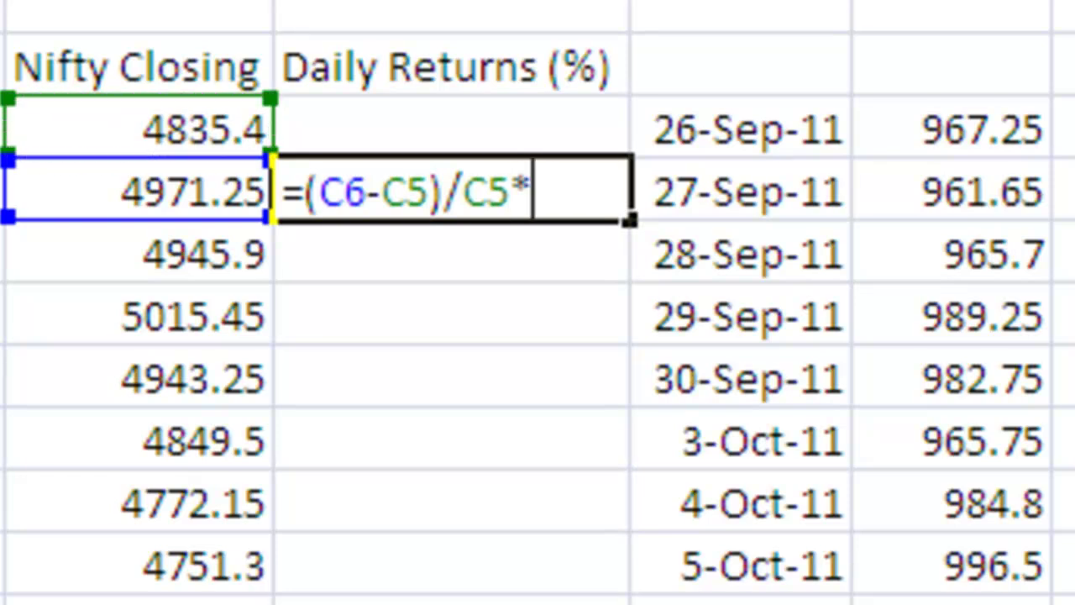
text(00)
key(Return)
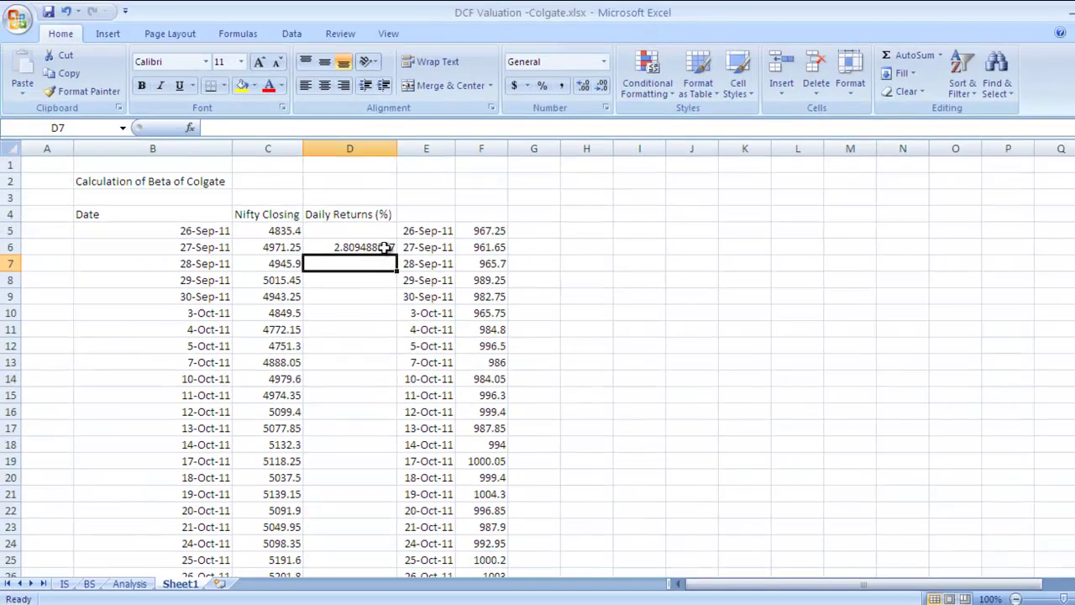
Step: Show the D6 return at two decimals and fill the formula down to D255
click(587, 209)
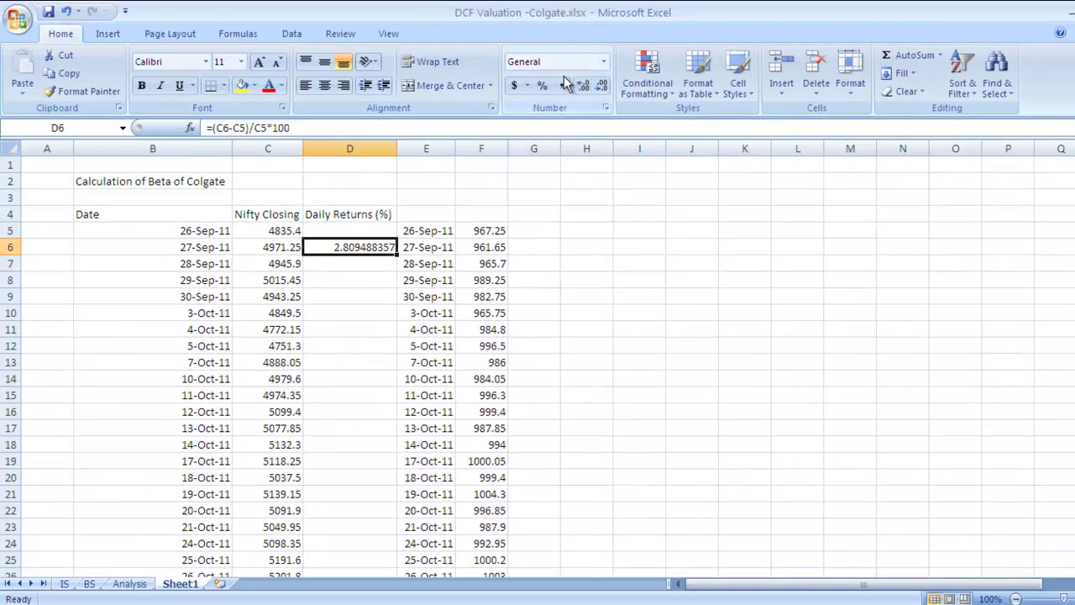
click(601, 87)
click(601, 88)
click(601, 87)
click(602, 87)
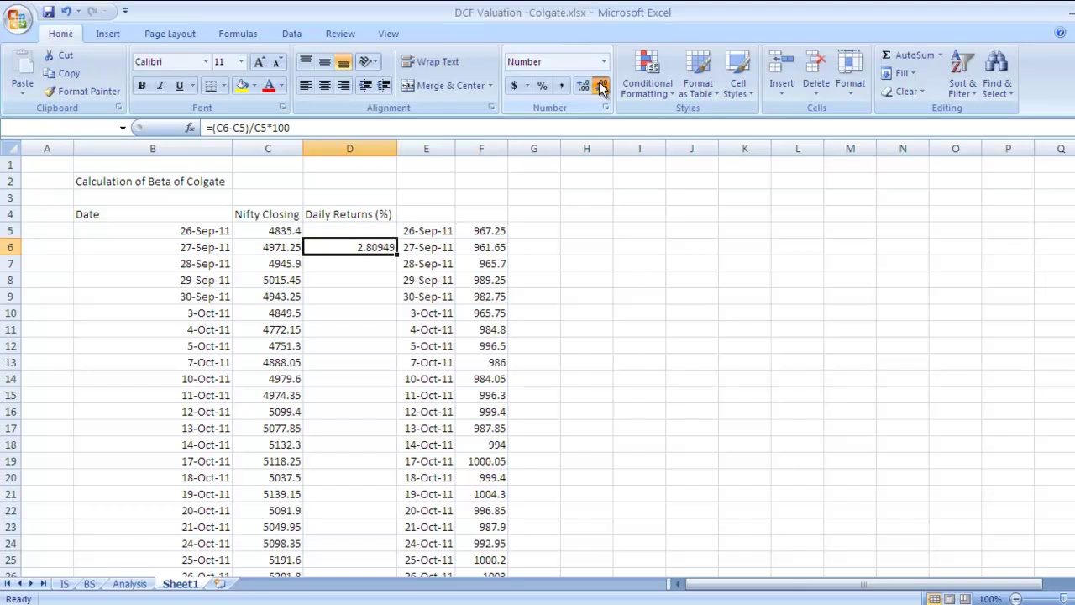
click(601, 87)
click(601, 87)
click(601, 87)
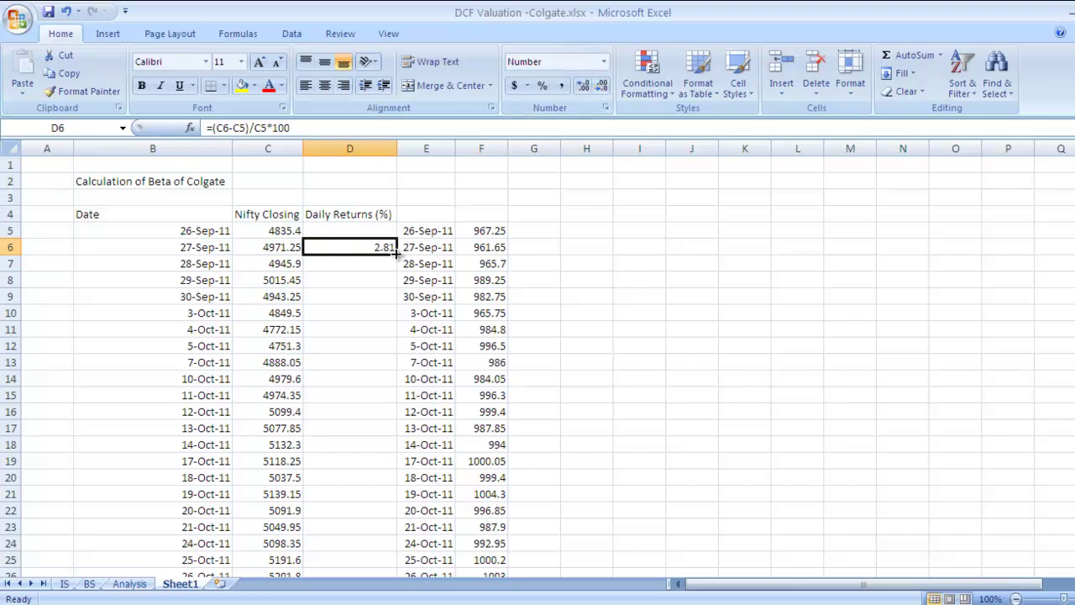
drag(394, 252, 343, 549)
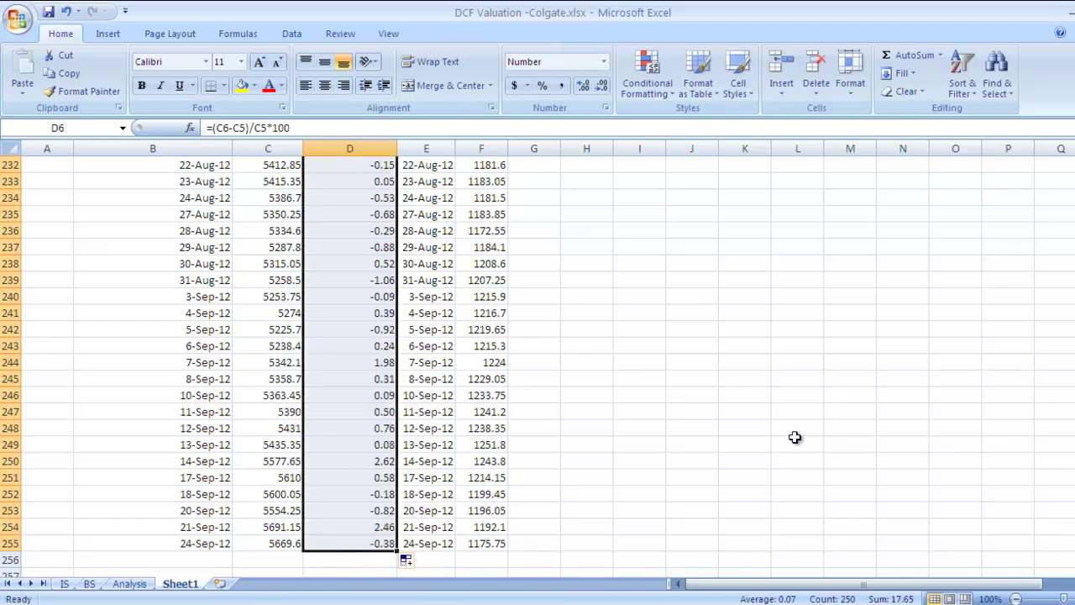
click(636, 427)
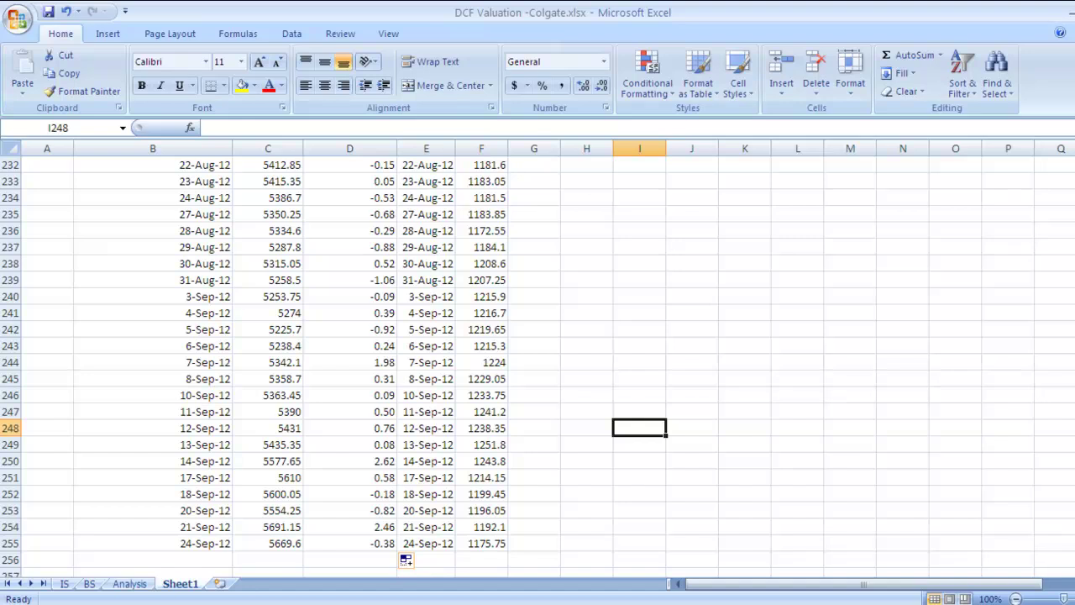
drag(1073, 551, 1074, 504)
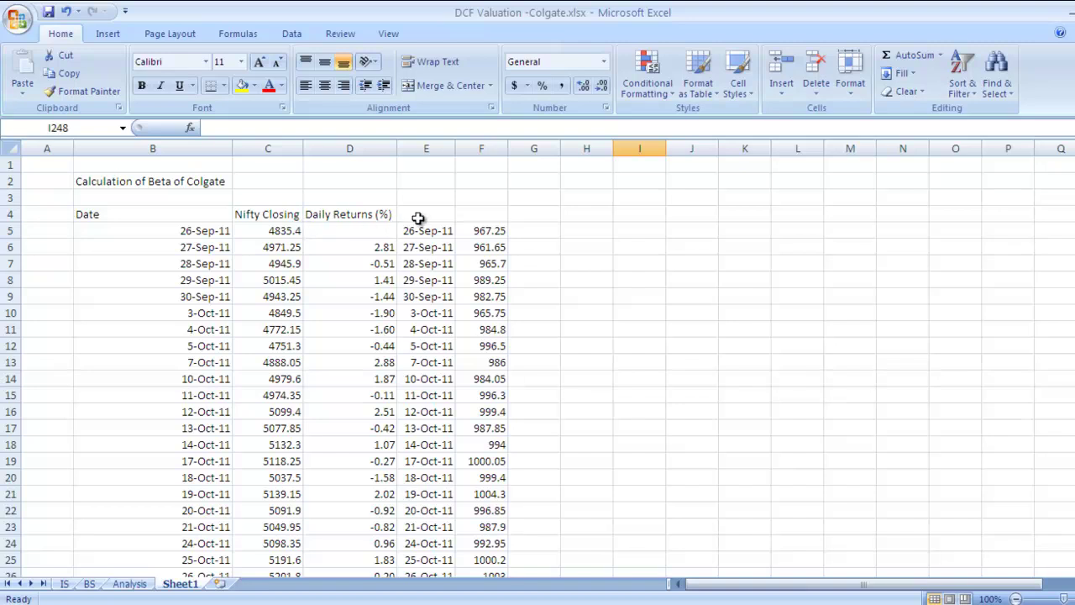
Step: Head F4 'Colgate Closing Prices' and autofit column F
click(471, 214)
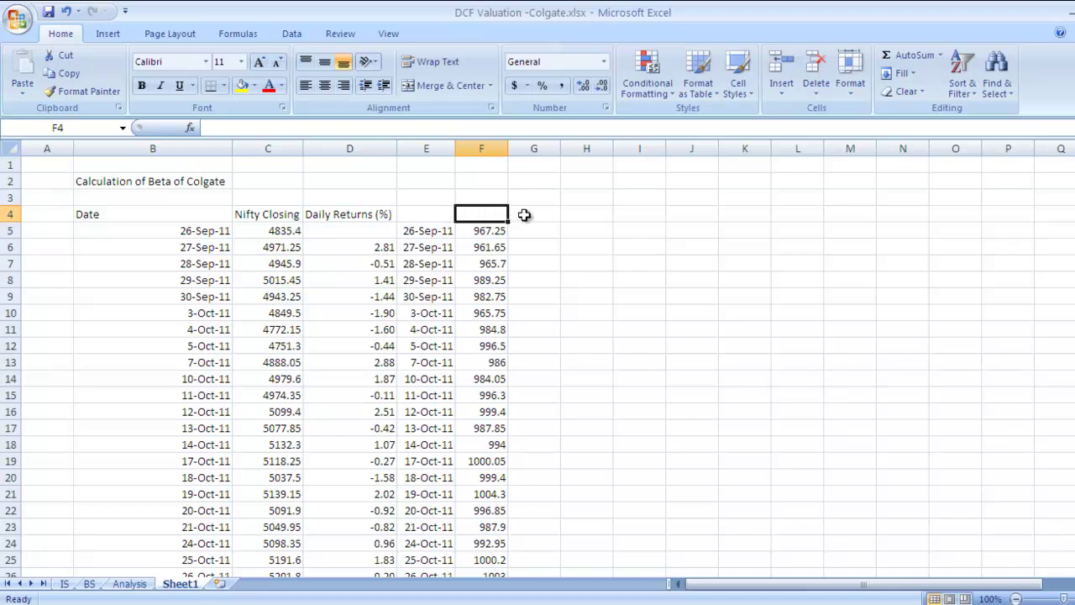
text(Colgate Closing Prices)
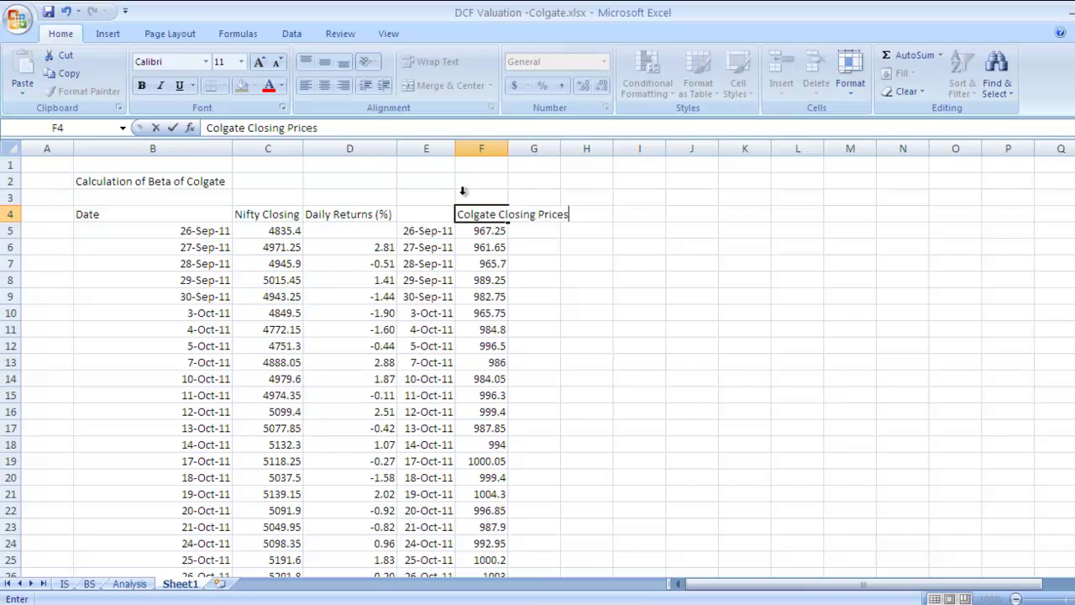
click(521, 148)
double_click(508, 149)
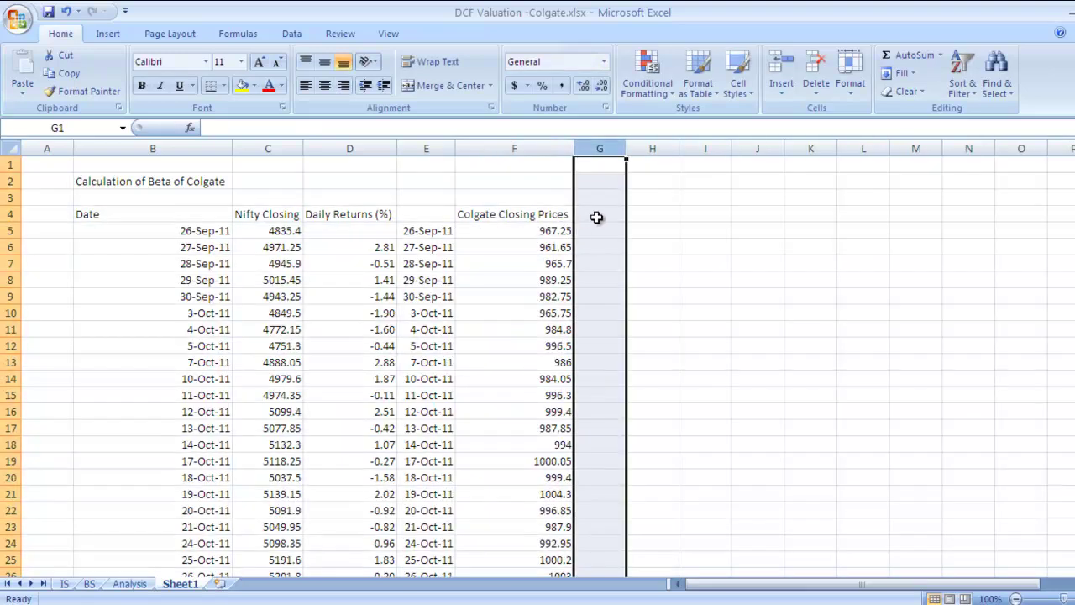
Step: Head G4 'Daily Returns of Colgate(%)' and autofit column G to fit it
click(596, 217)
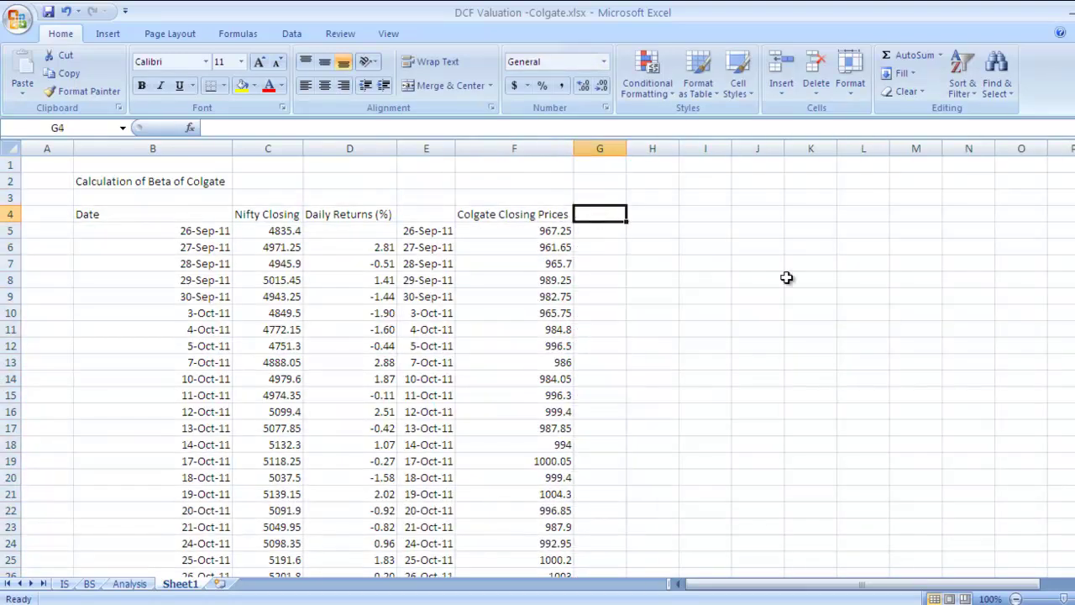
text(Daily Re)
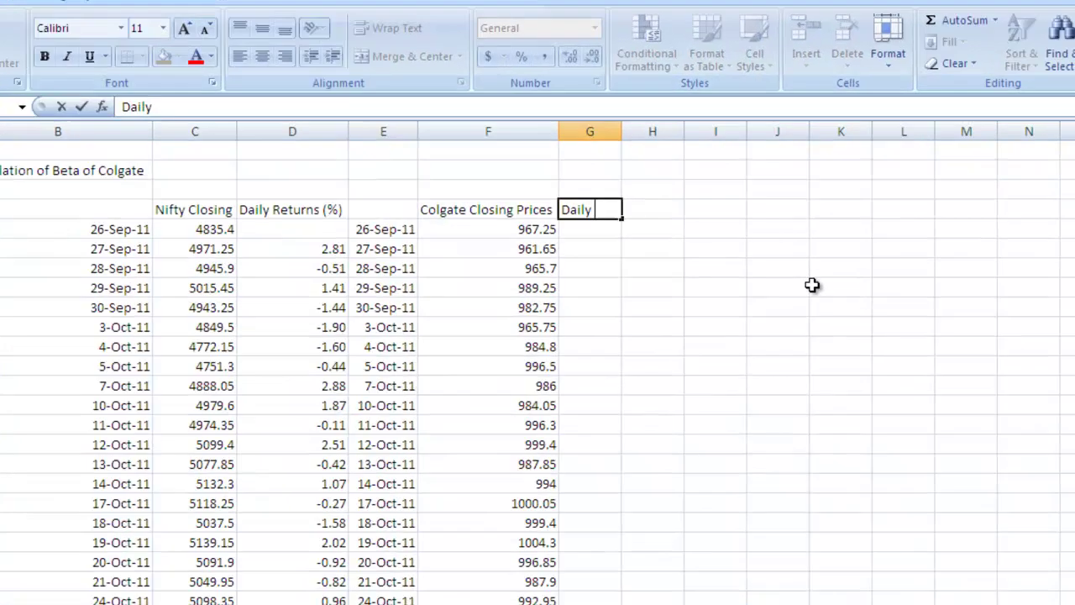
text(turns)
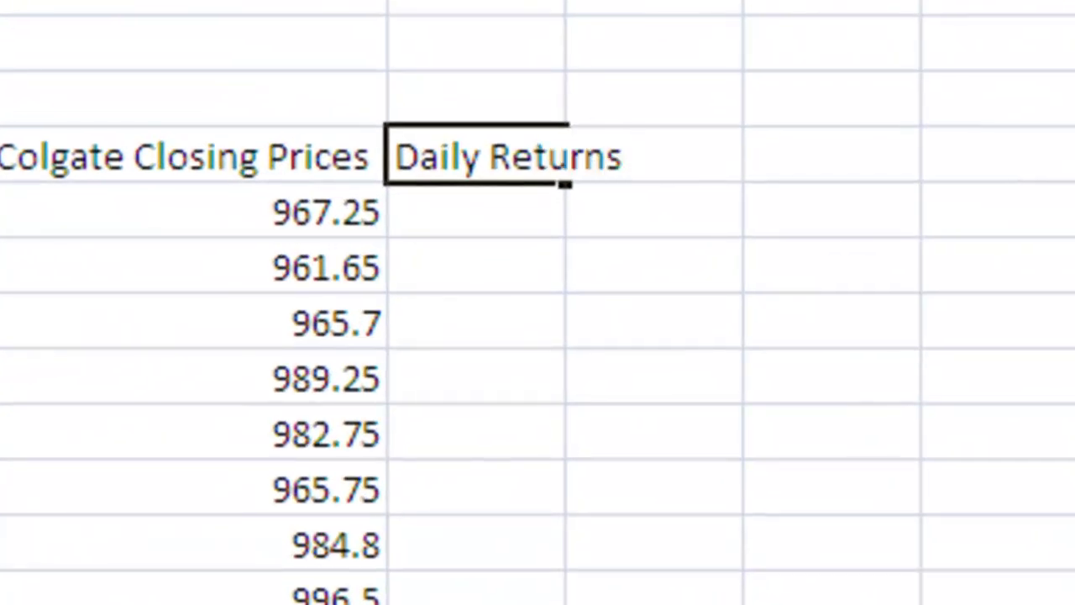
text( of )
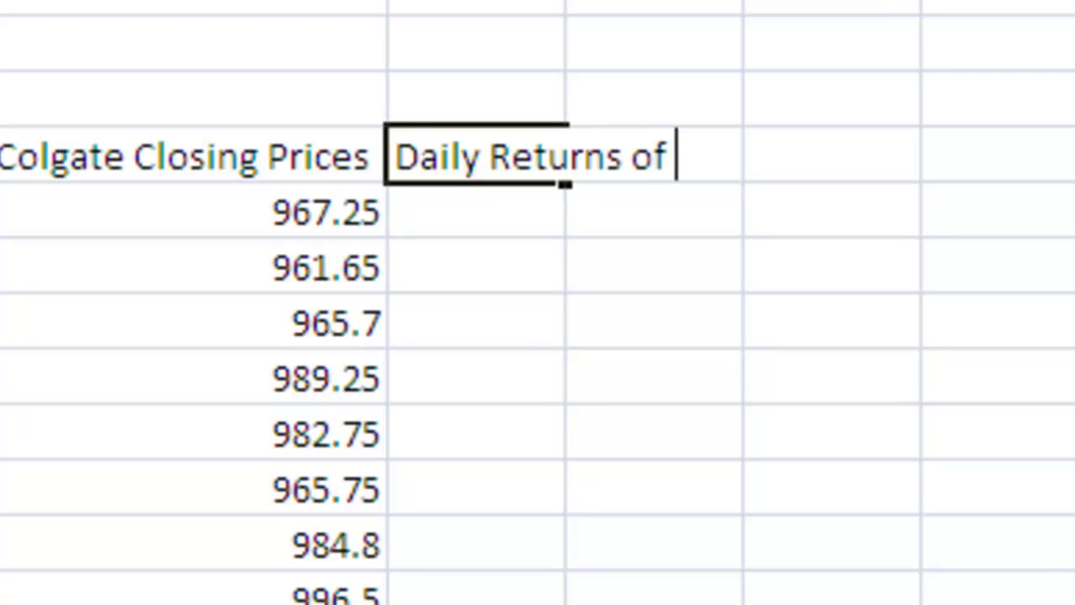
text(Colgate)
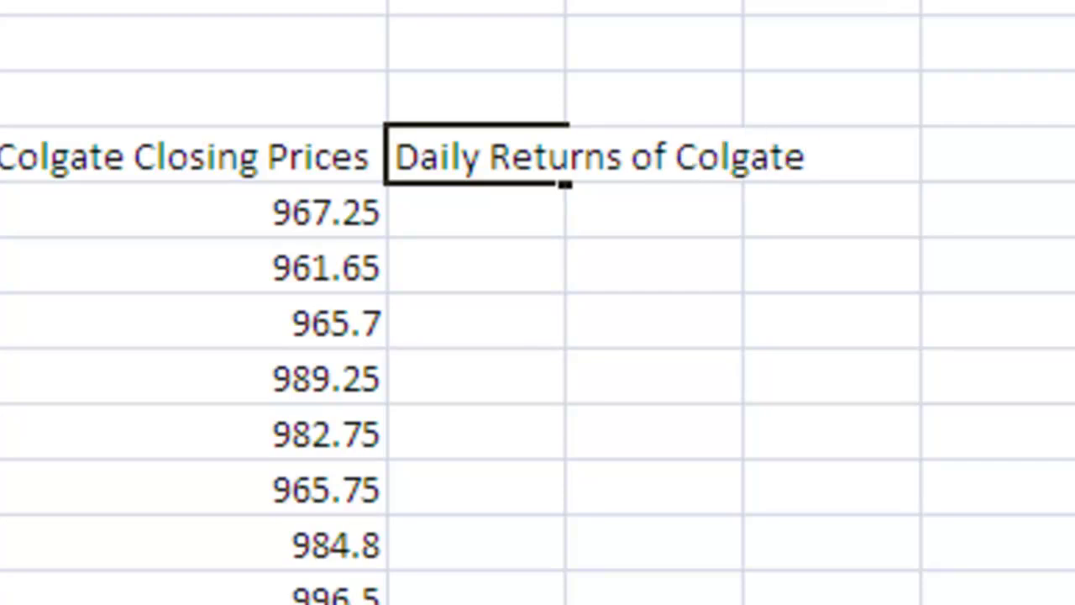
text((%)
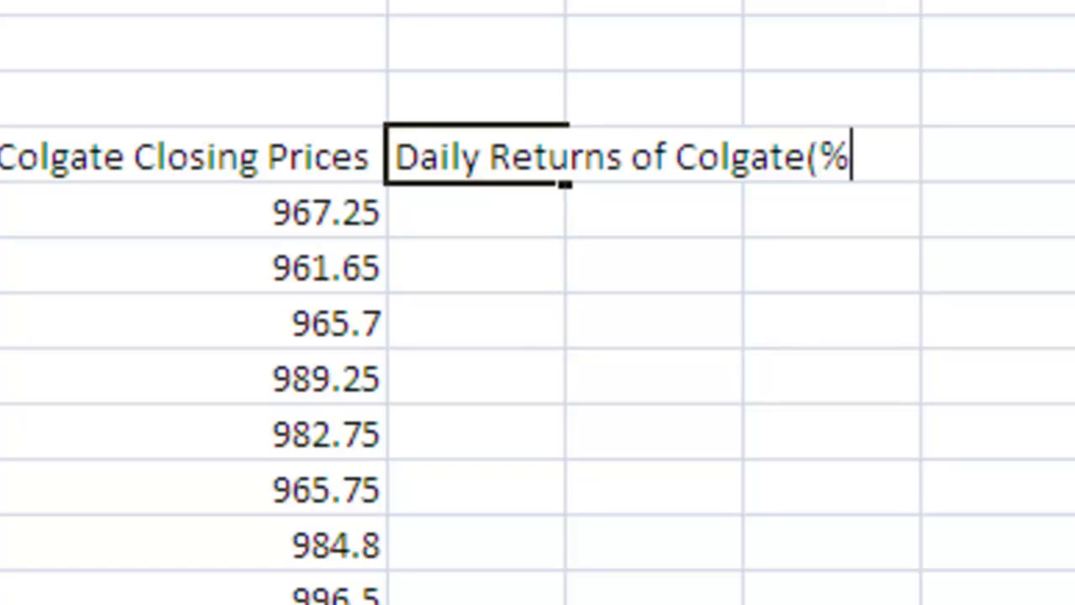
text())
key(Return)
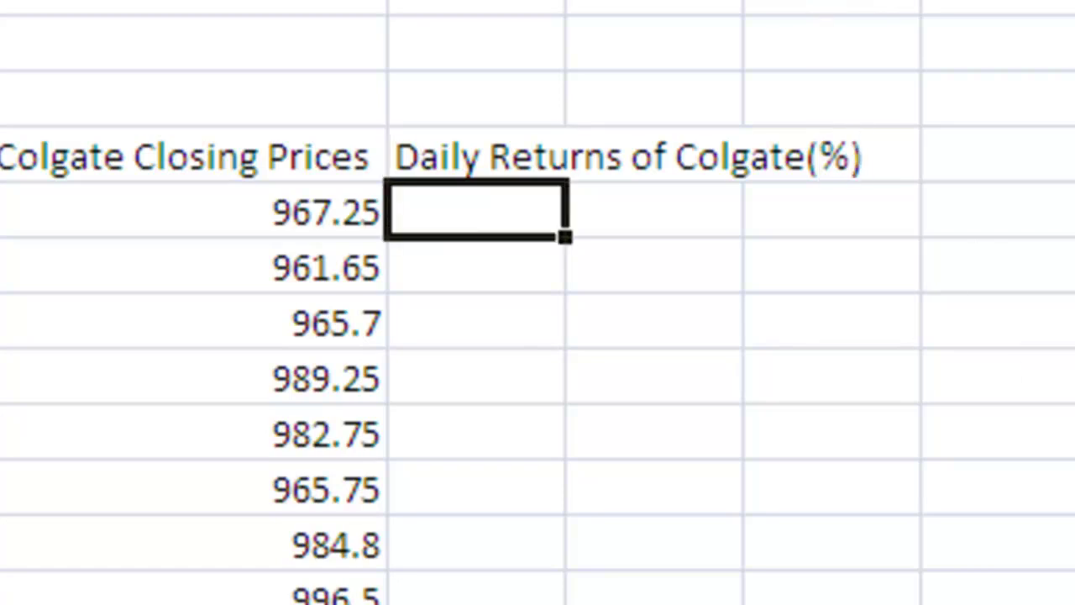
key(alt+h)
key(o)
key(i)
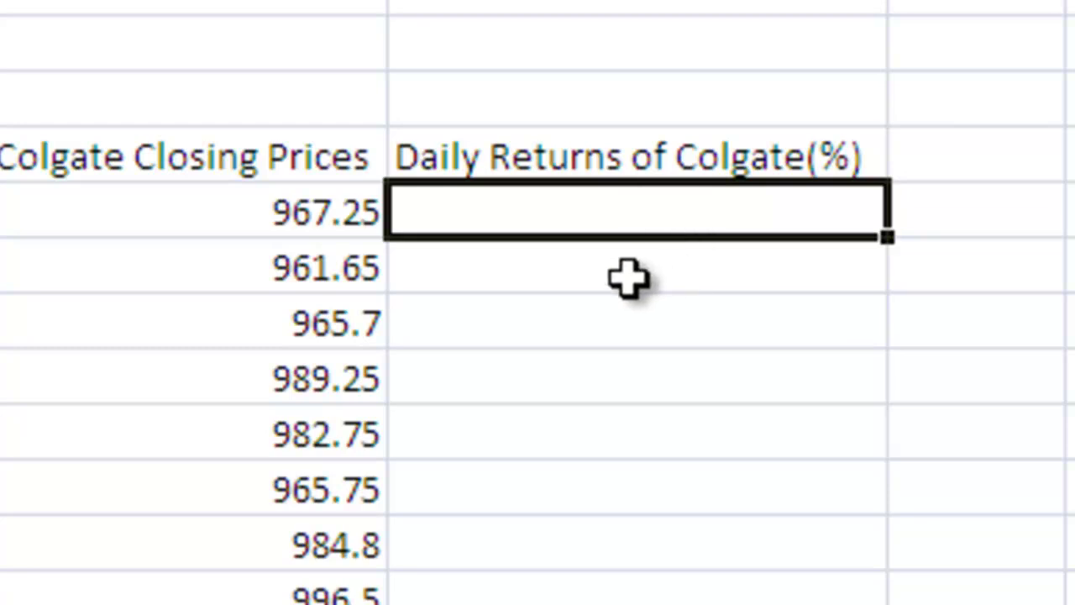
Step: Enter the Colgate daily return formula =(F6-F5)/F5*100 in G6
click(703, 273)
text(=)
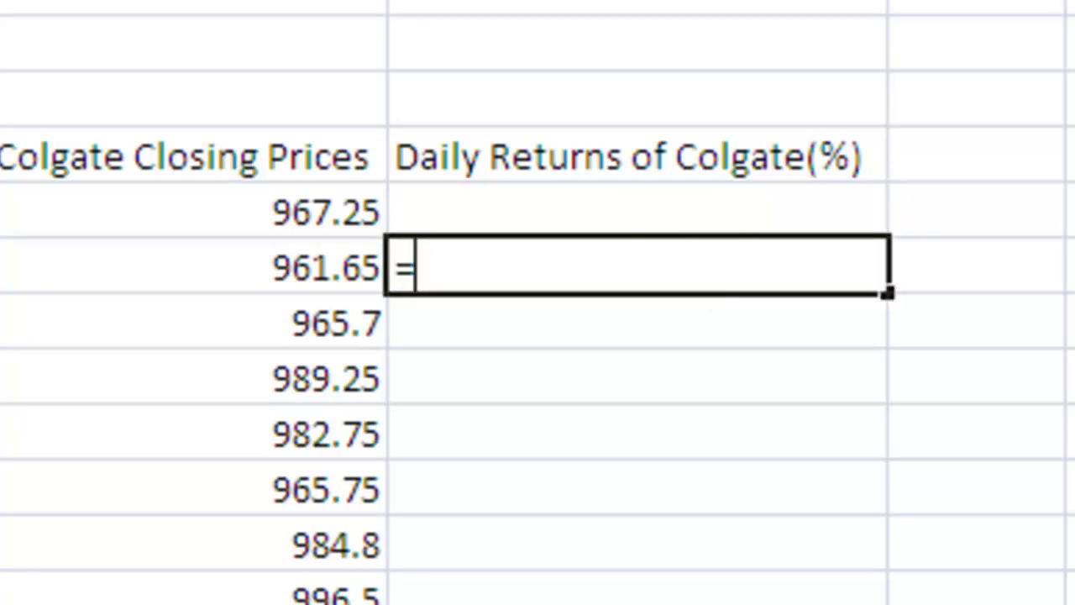
text(()
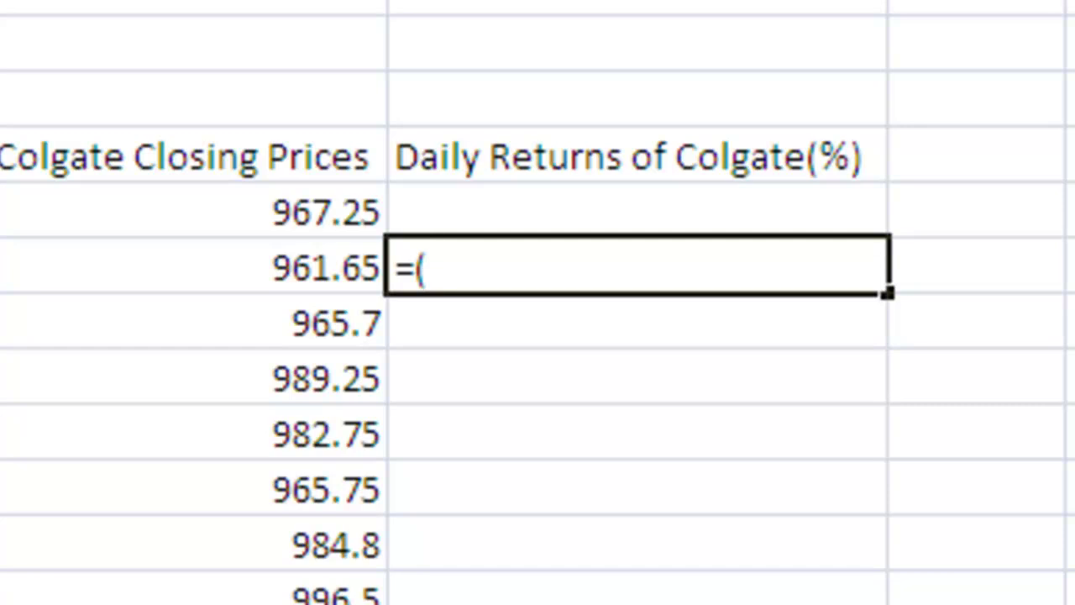
click(302, 262)
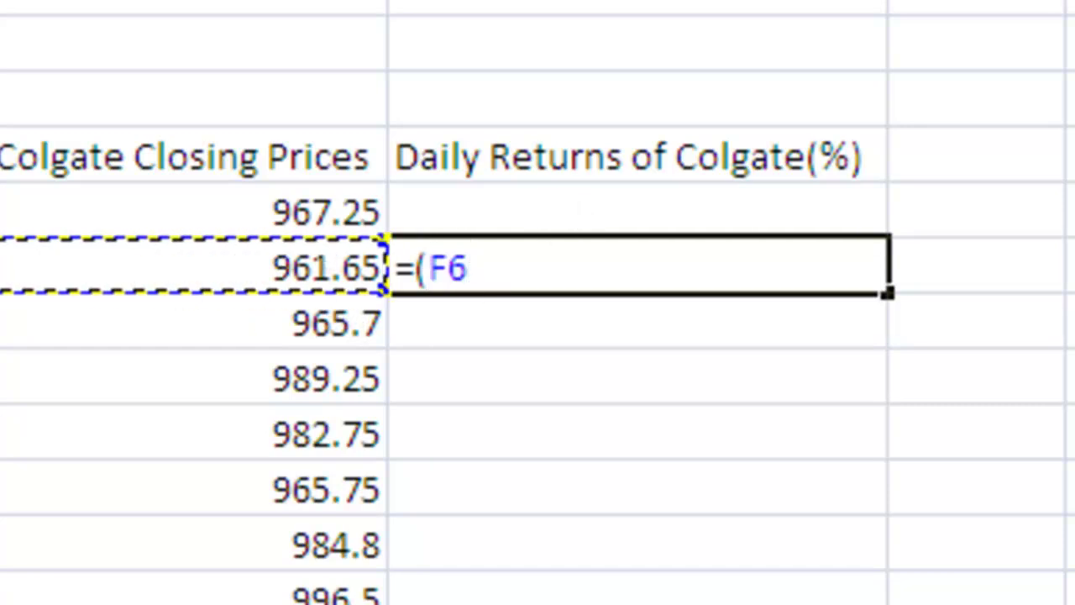
text(-)
click(249, 201)
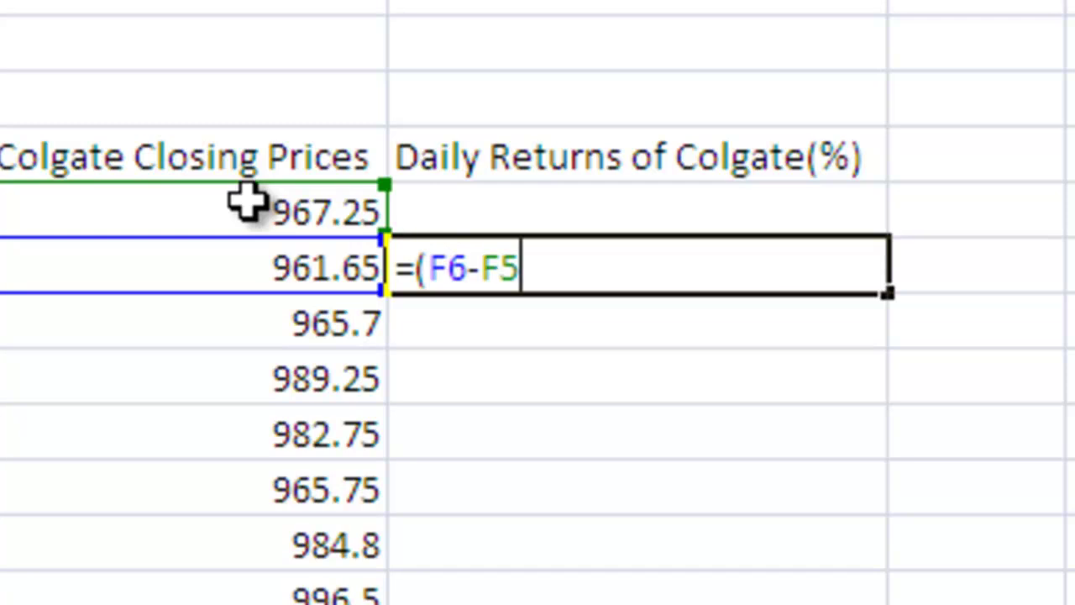
text())
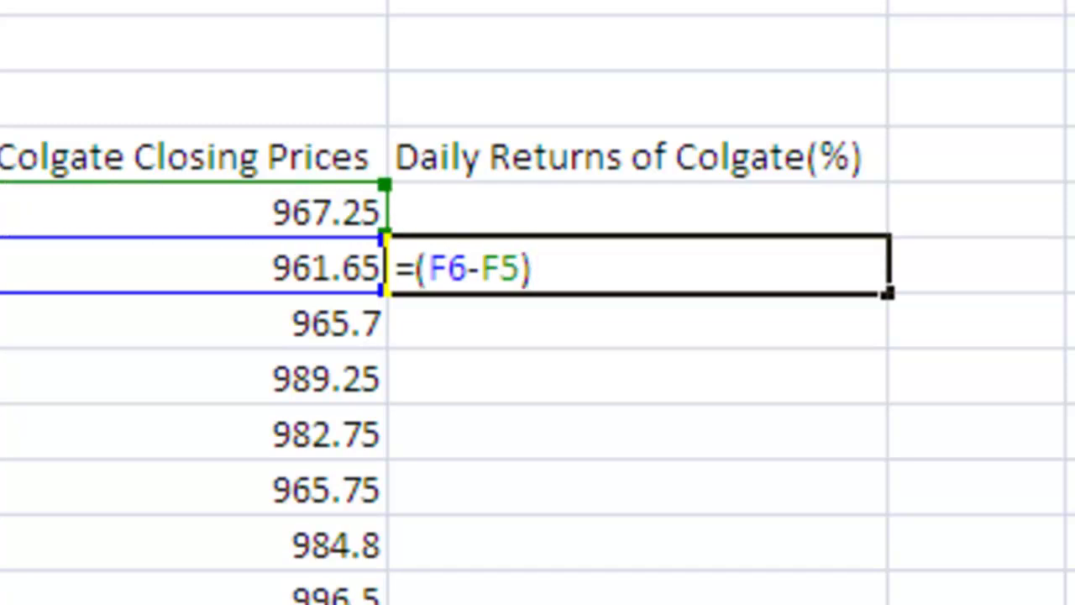
text(/)
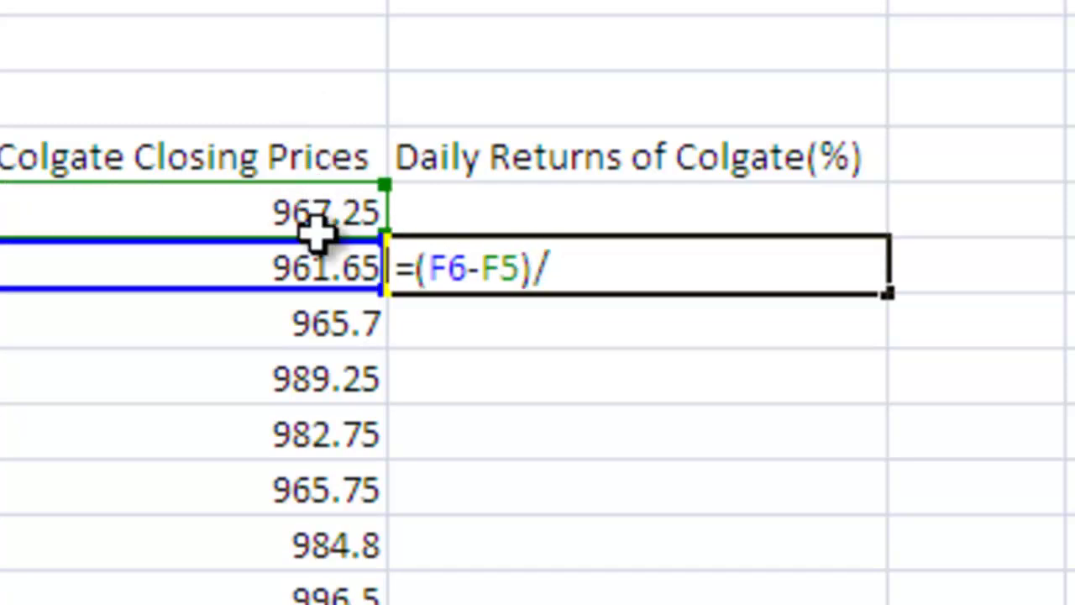
click(335, 209)
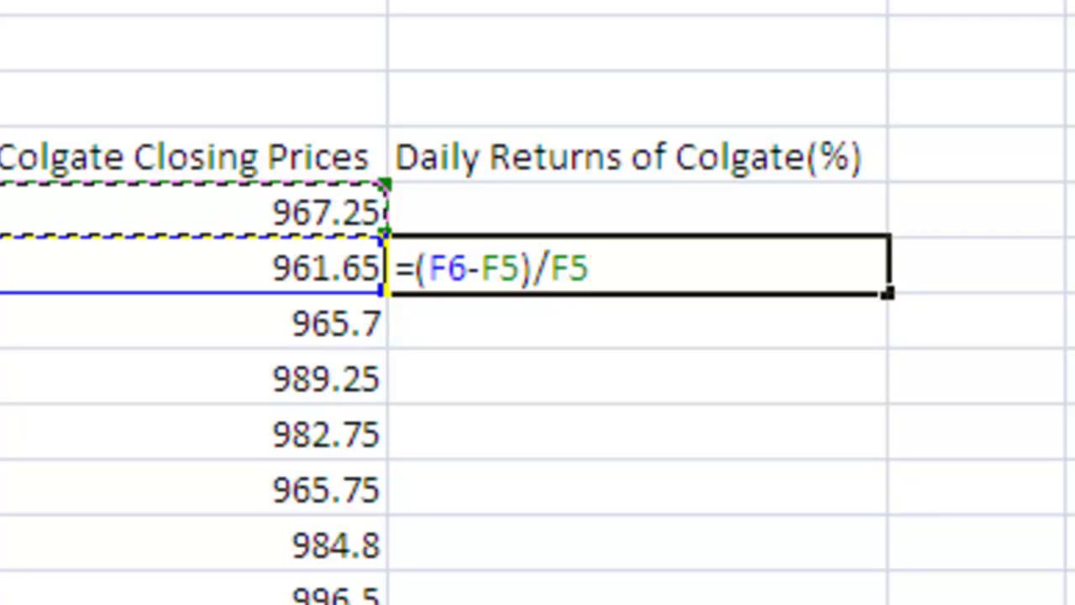
text(*100)
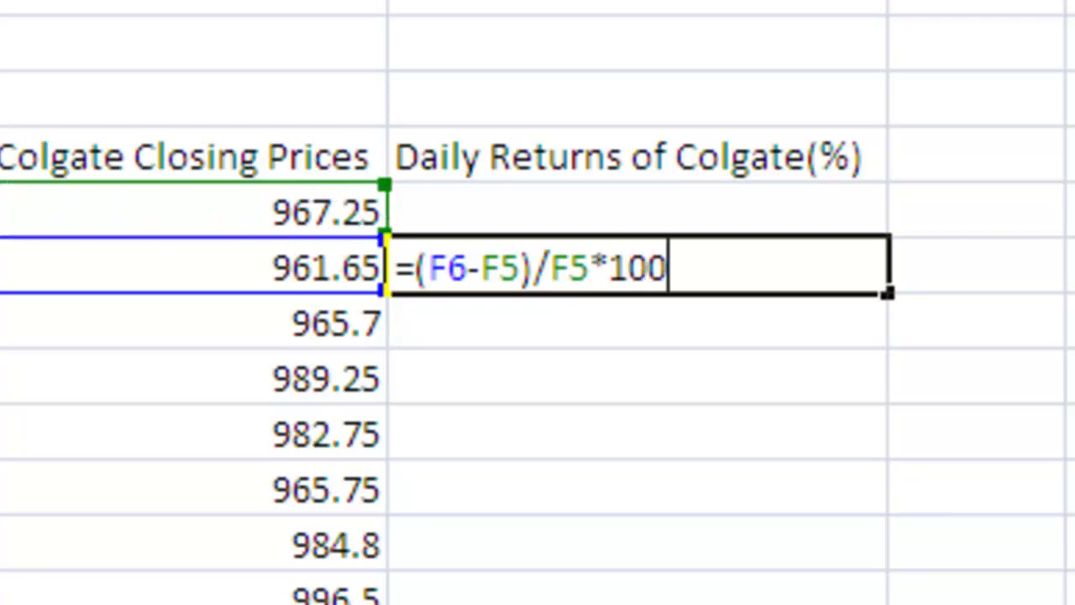
key(Return)
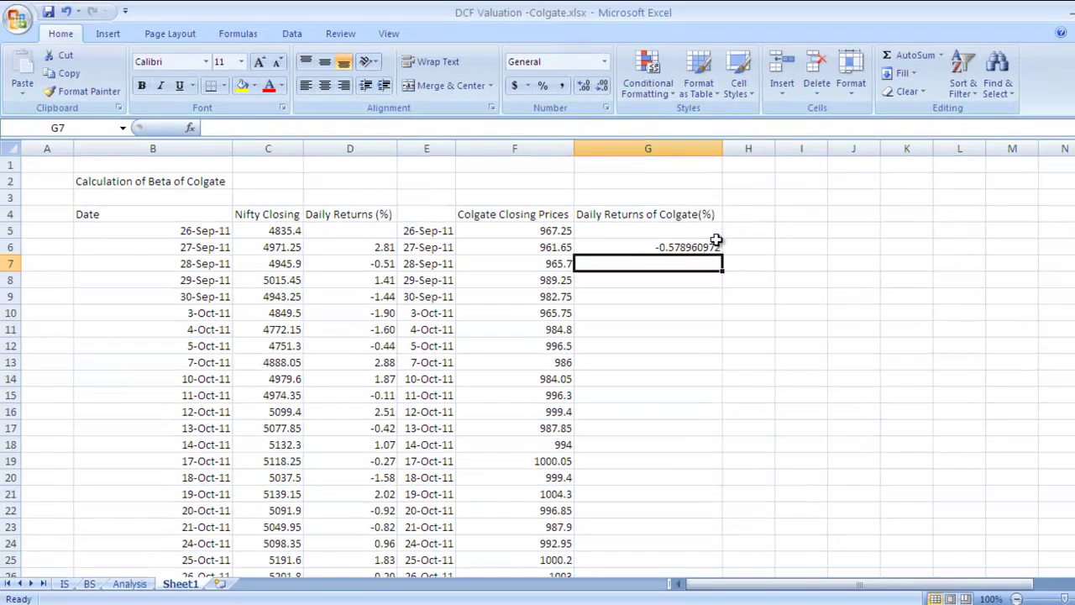
Step: Show the G6 return at two decimals and fill the formula down to G255
click(713, 245)
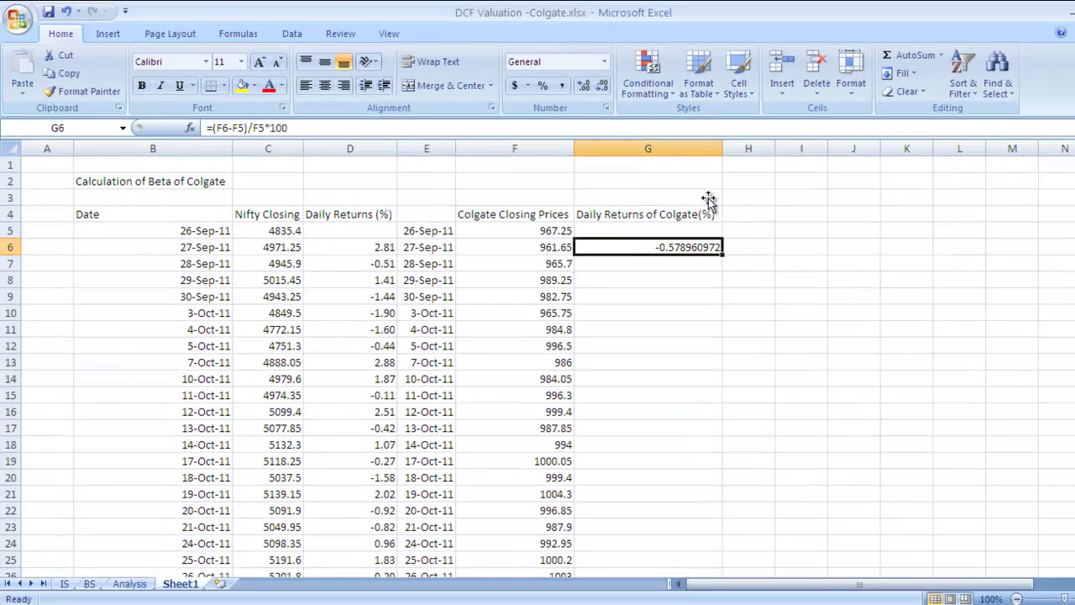
click(602, 87)
click(603, 88)
click(603, 87)
click(602, 88)
click(602, 88)
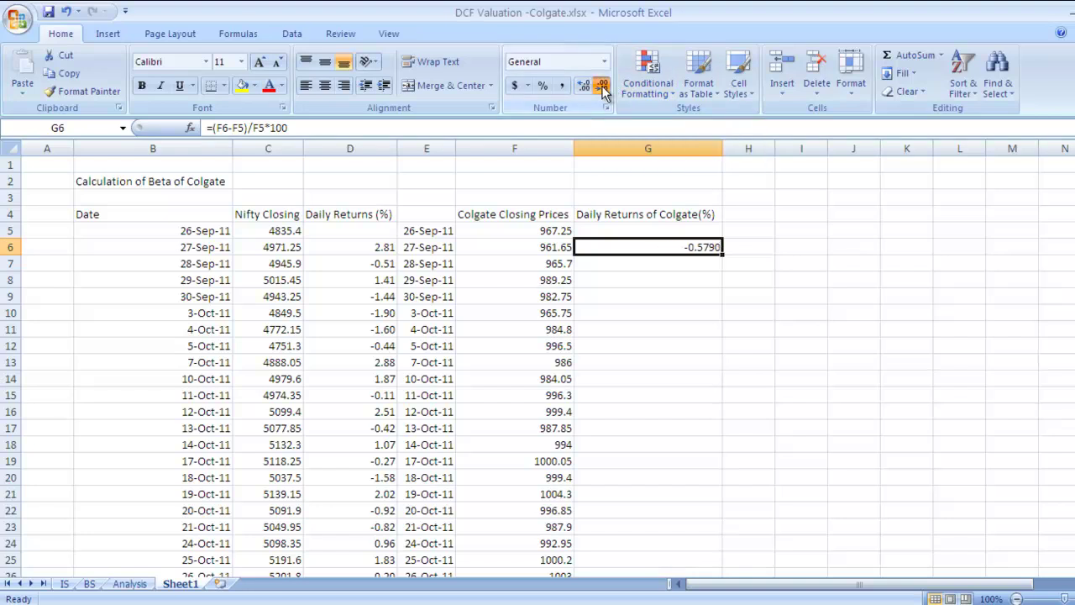
click(602, 87)
click(602, 85)
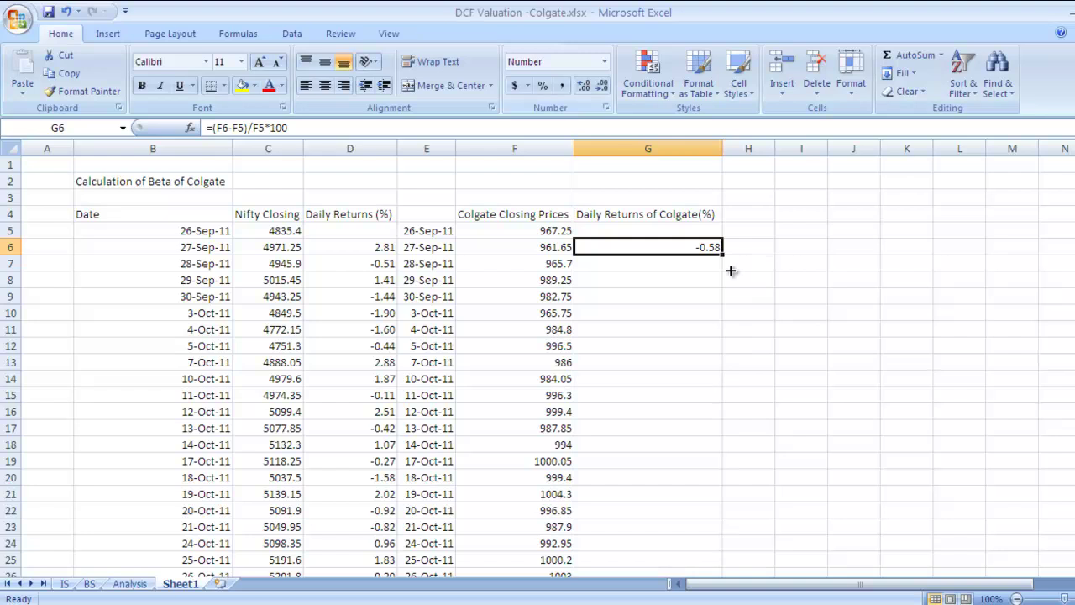
drag(723, 255, 691, 442)
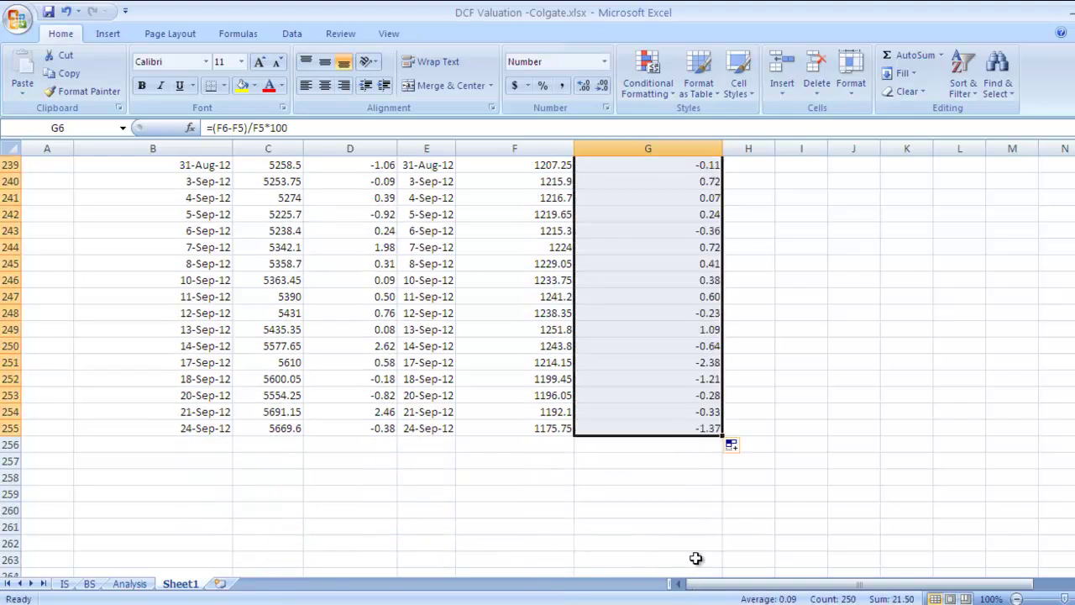
click(782, 316)
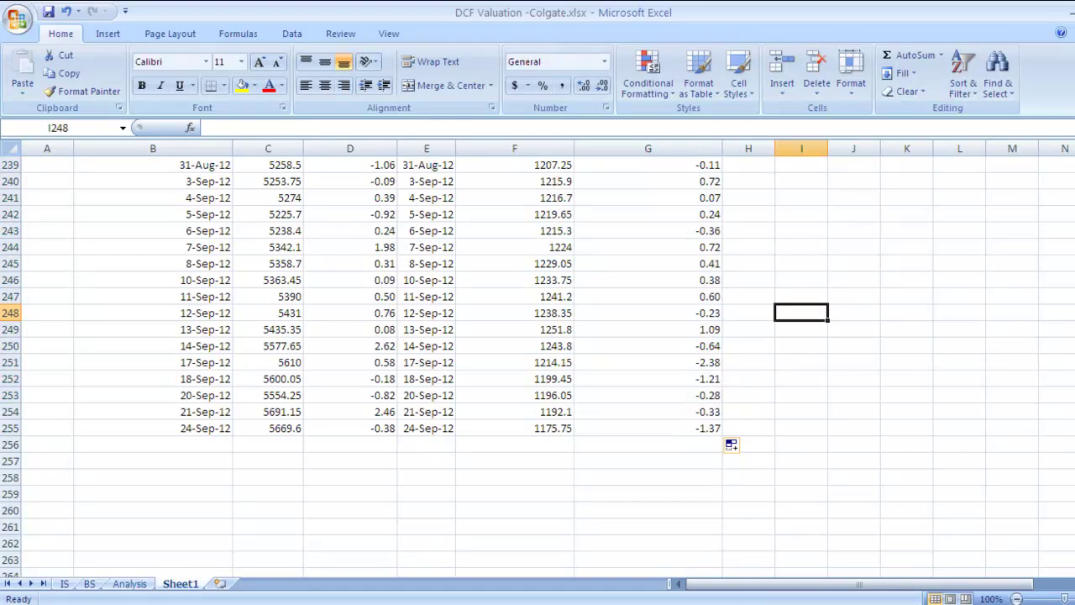
scroll(537, 366, up, 20)
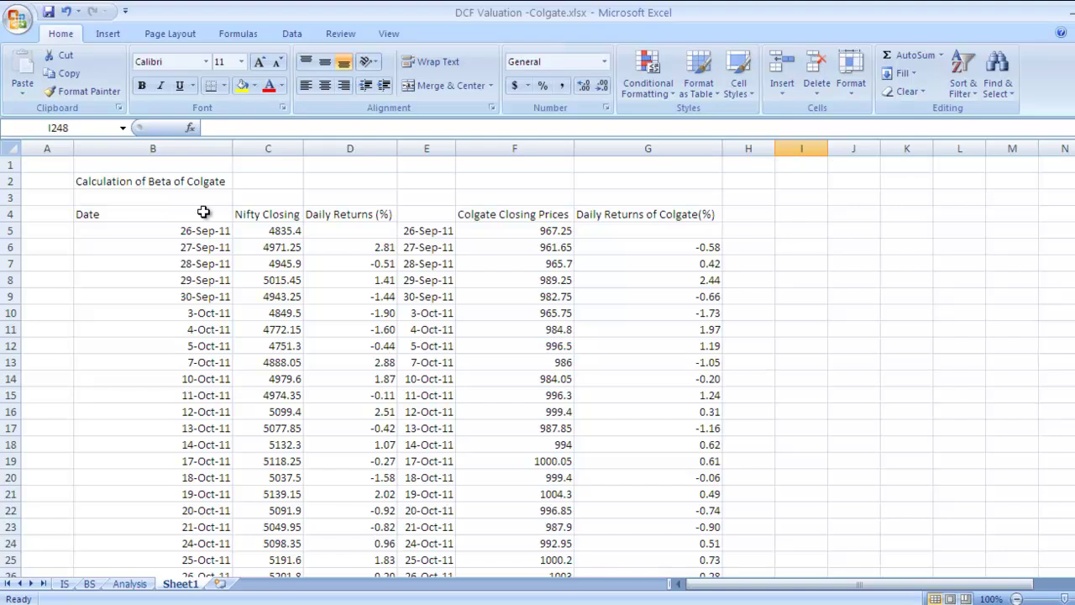
Step: Give the header row B4:G4 a blue fill with white label text
drag(204, 214, 664, 214)
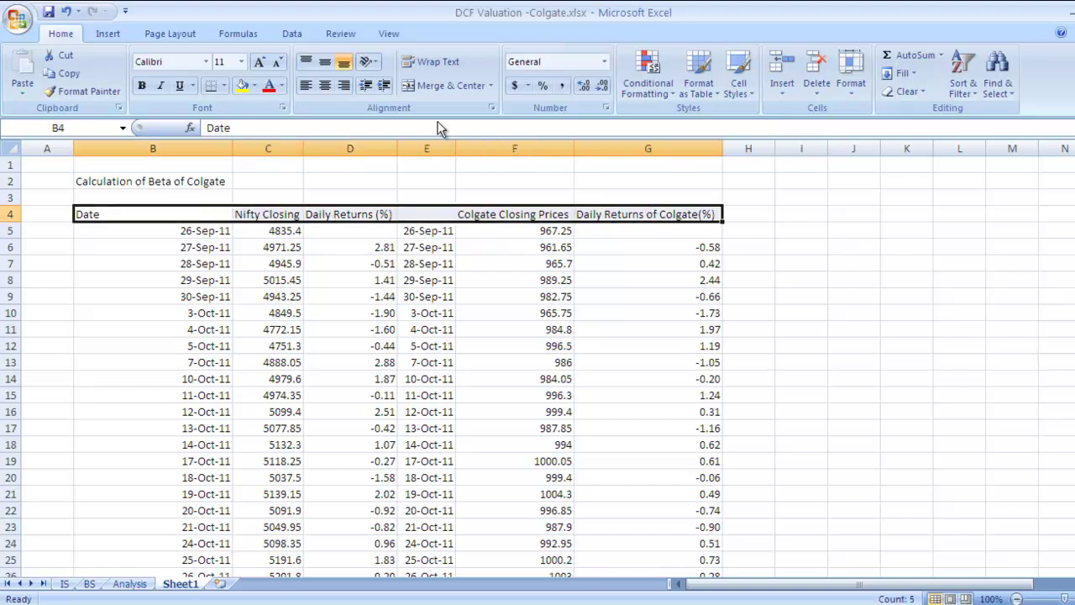
click(254, 85)
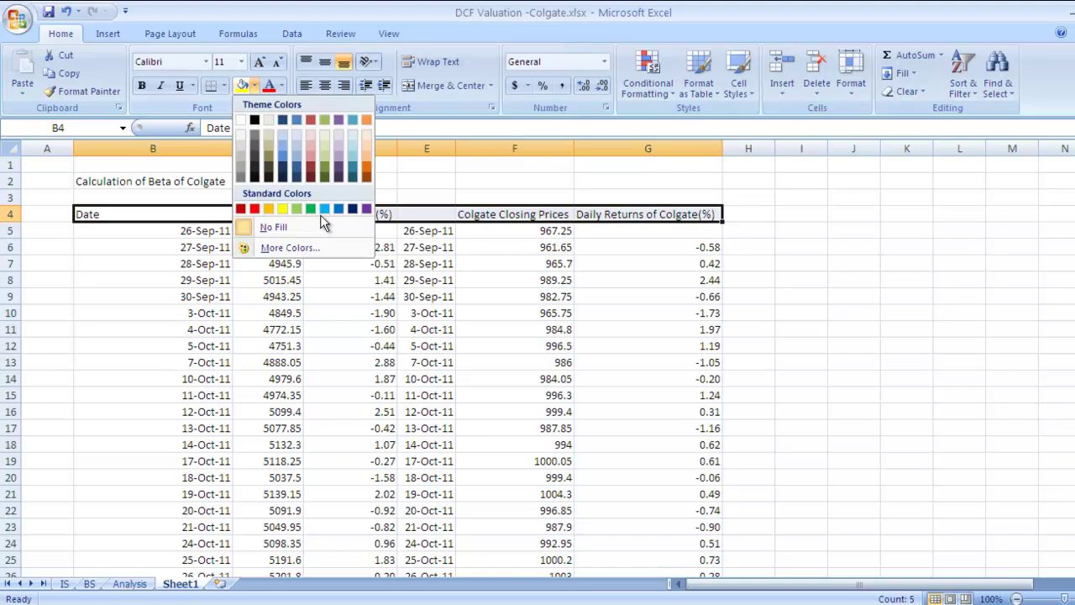
click(339, 209)
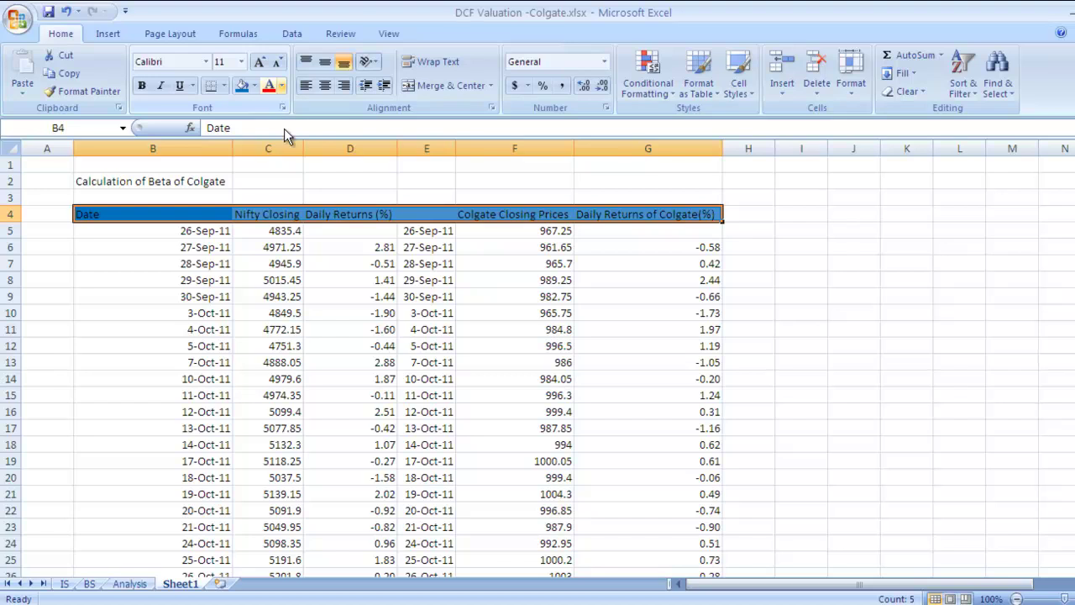
click(282, 85)
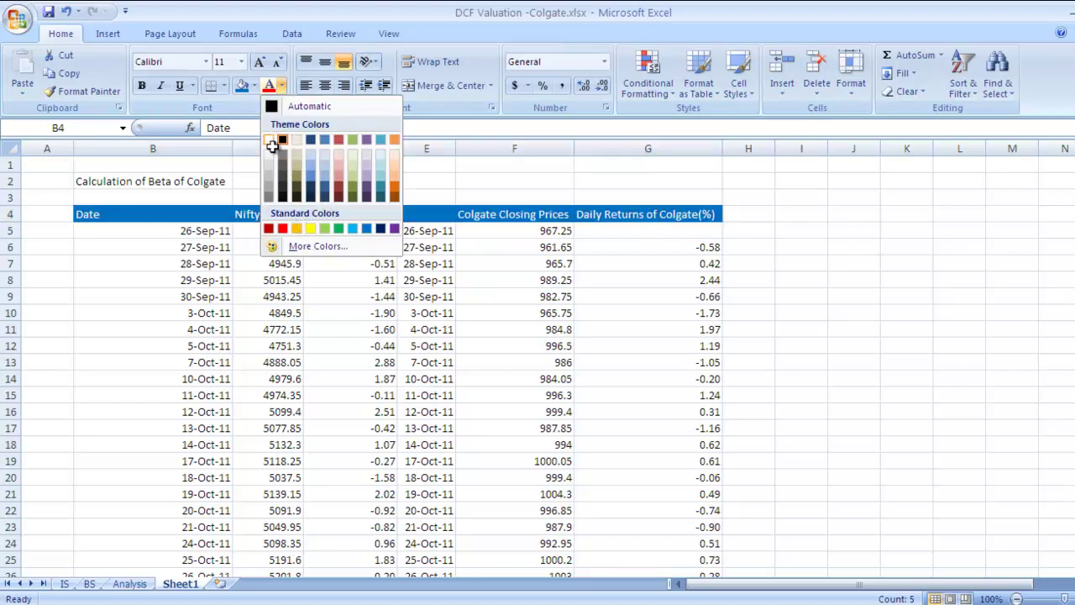
click(271, 141)
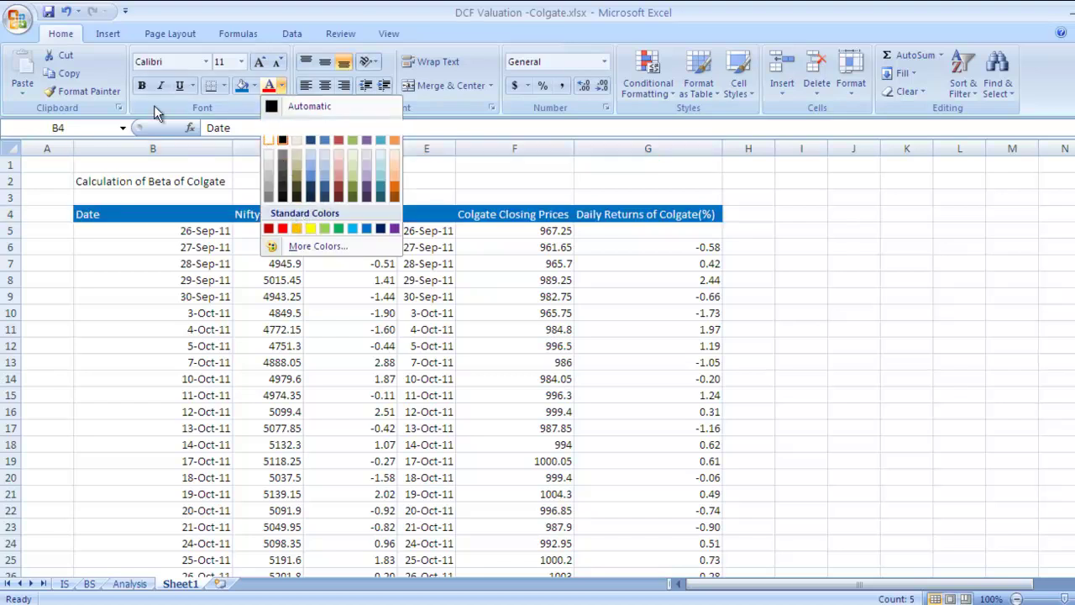
click(351, 282)
Step: Frame the table range B4:G255 with an outside border
drag(193, 216, 618, 411)
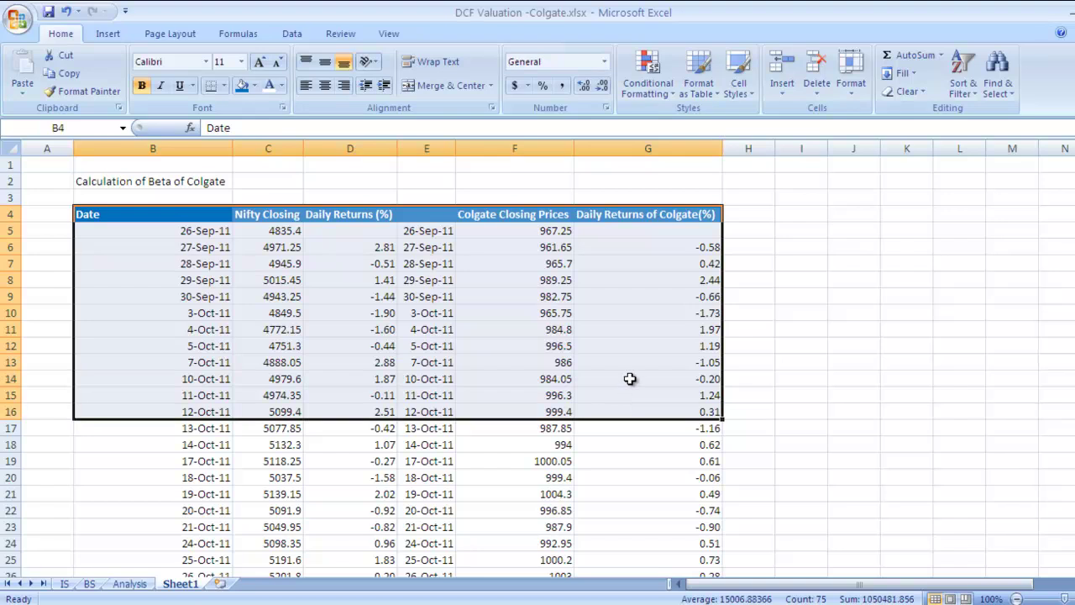
scroll(630, 379, down, 8)
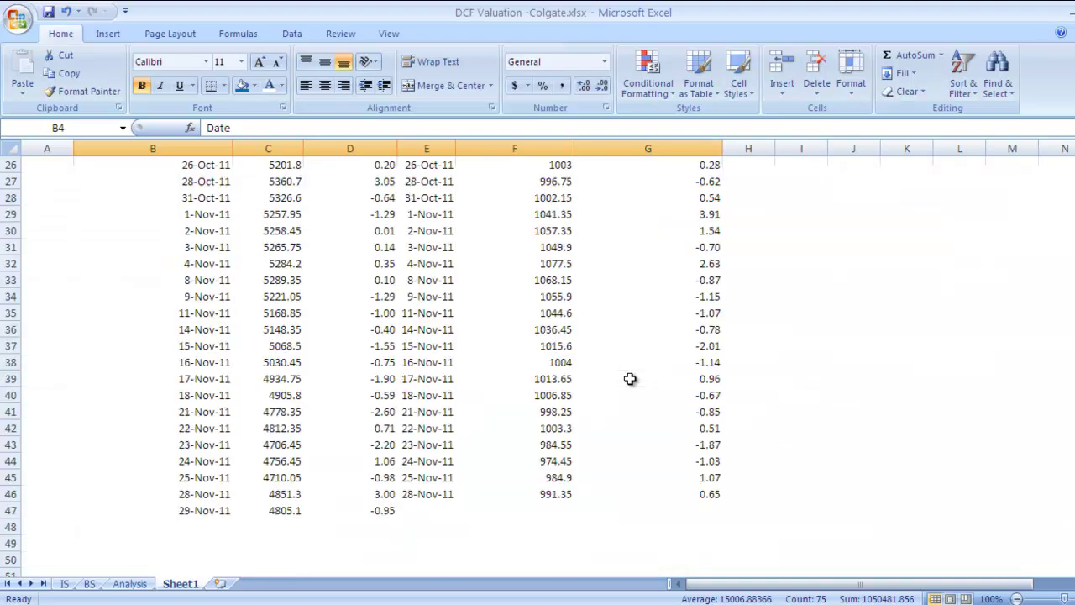
scroll(630, 379, down, 20)
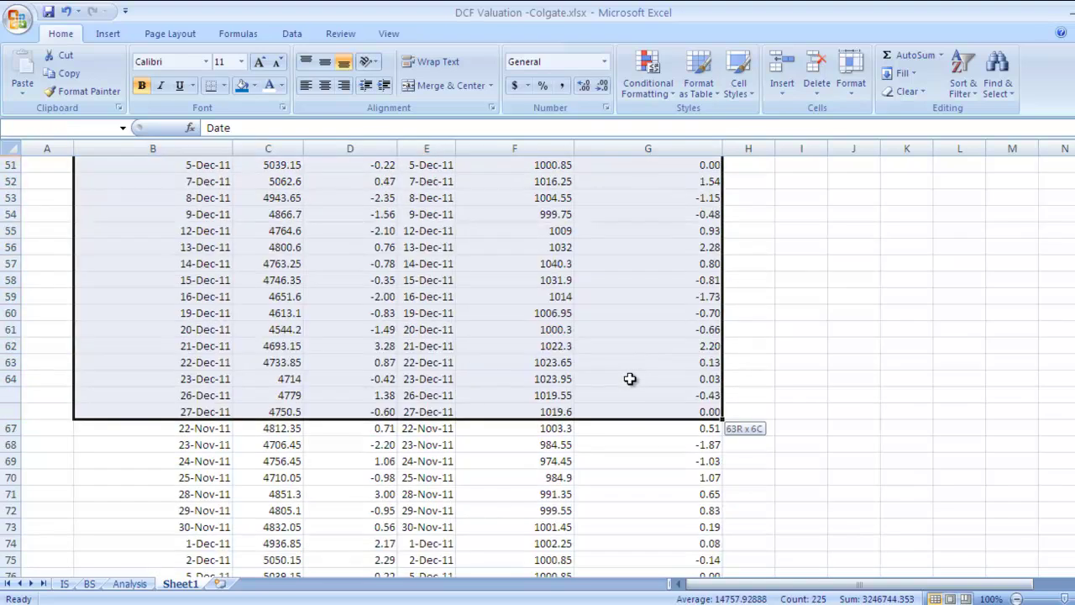
scroll(630, 379, down, 20)
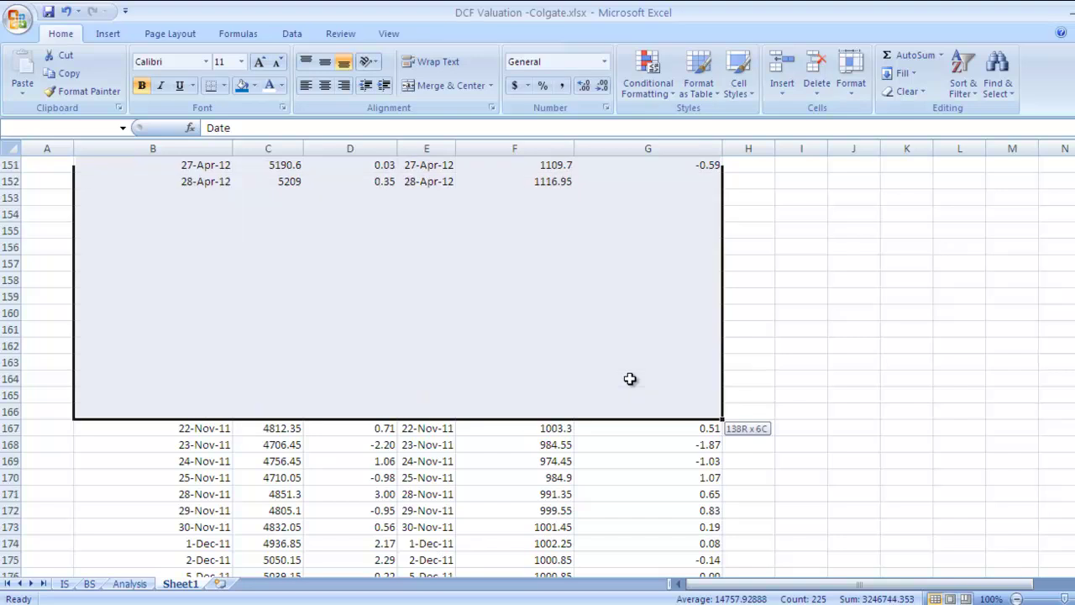
scroll(630, 379, down, 20)
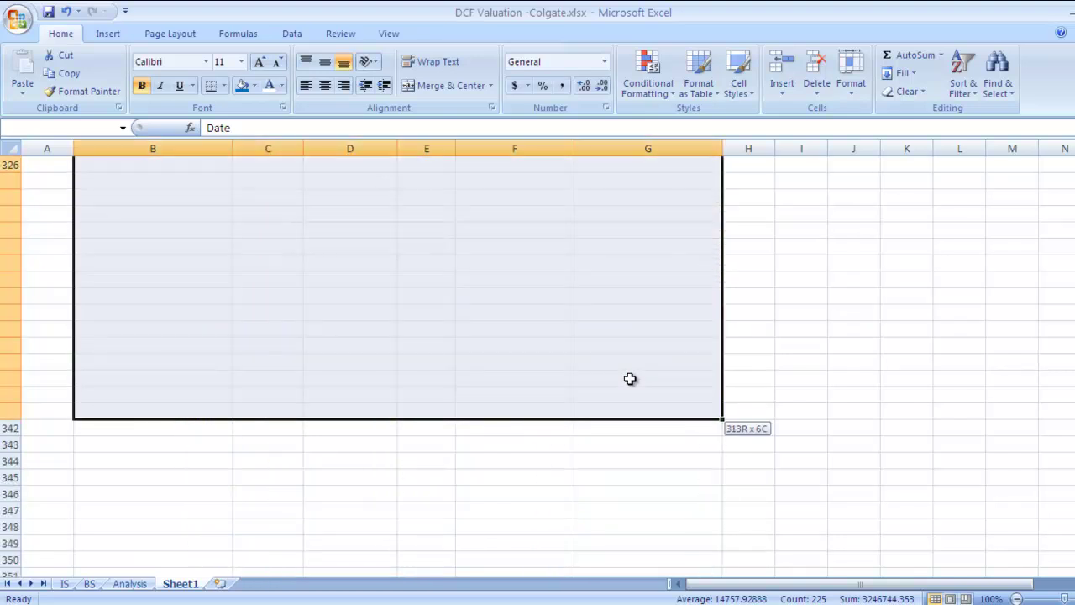
scroll(630, 379, down, 20)
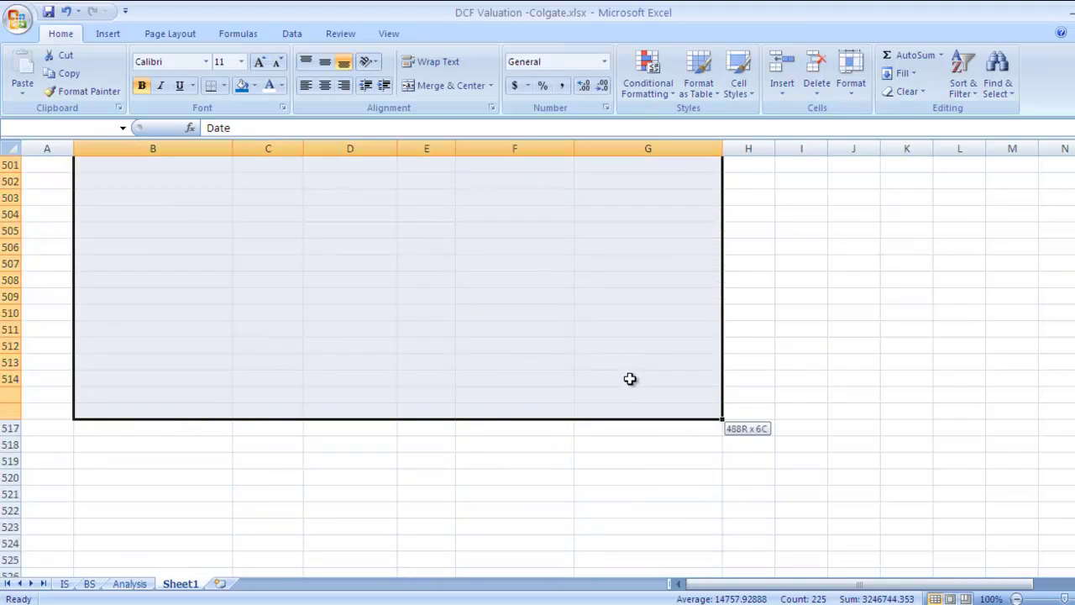
scroll(630, 379, up, 20)
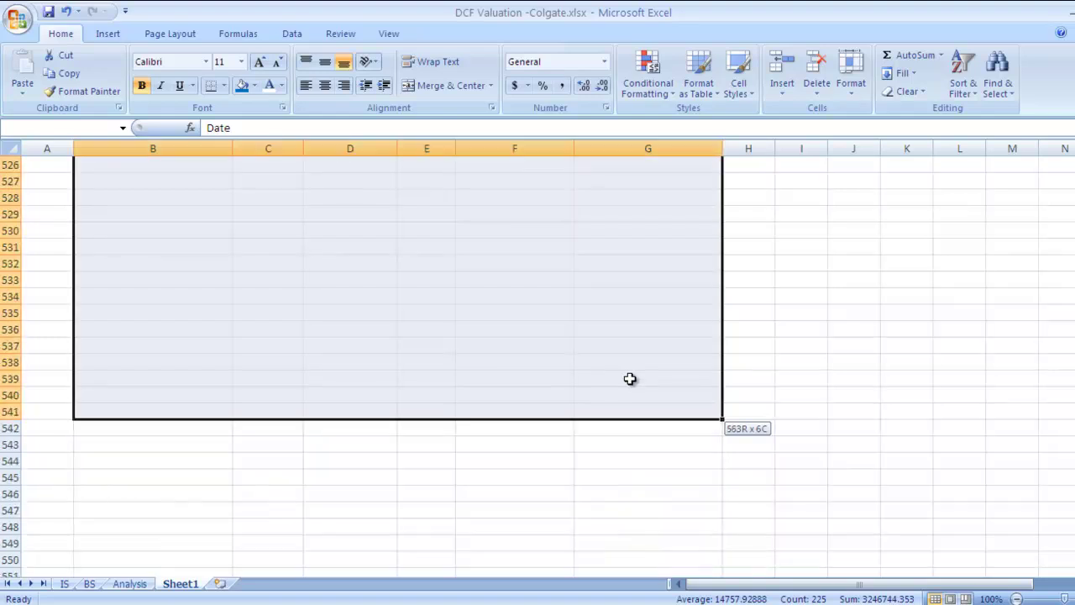
scroll(630, 379, up, 20)
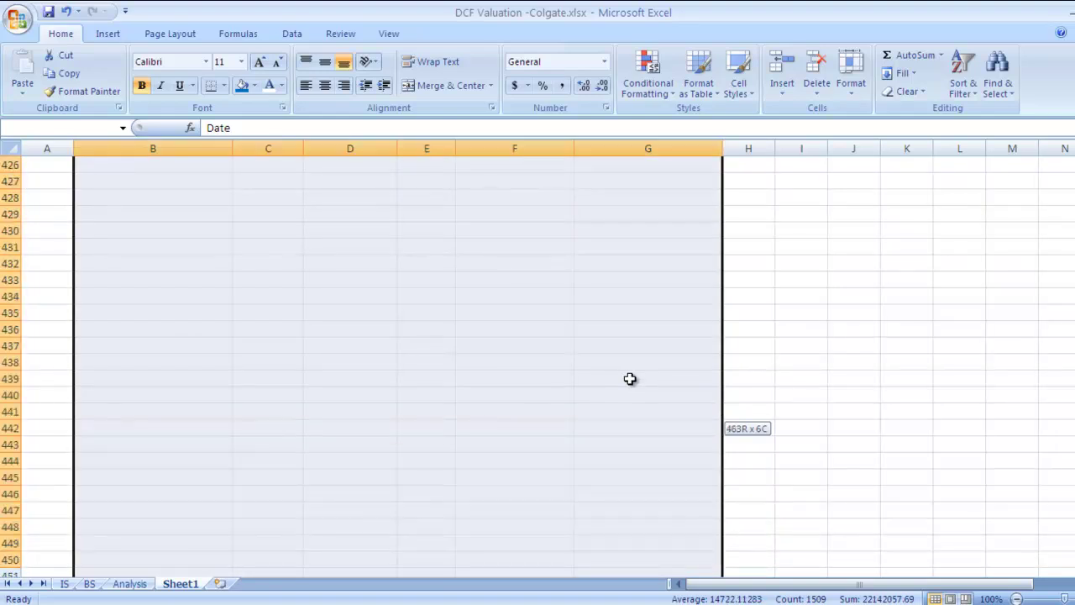
scroll(630, 378, up, 17)
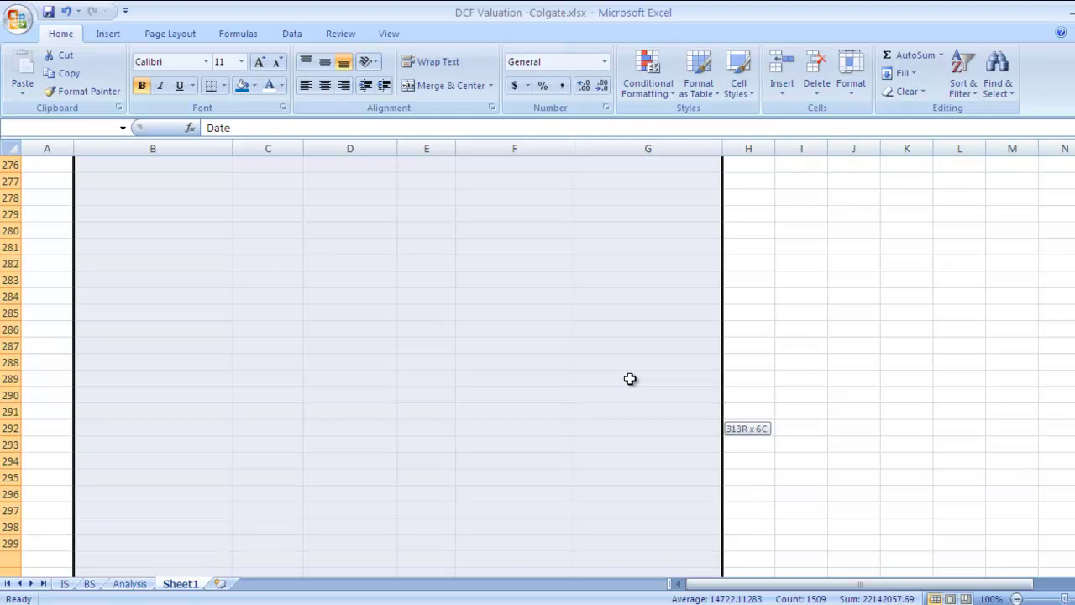
drag(630, 379, 634, 386)
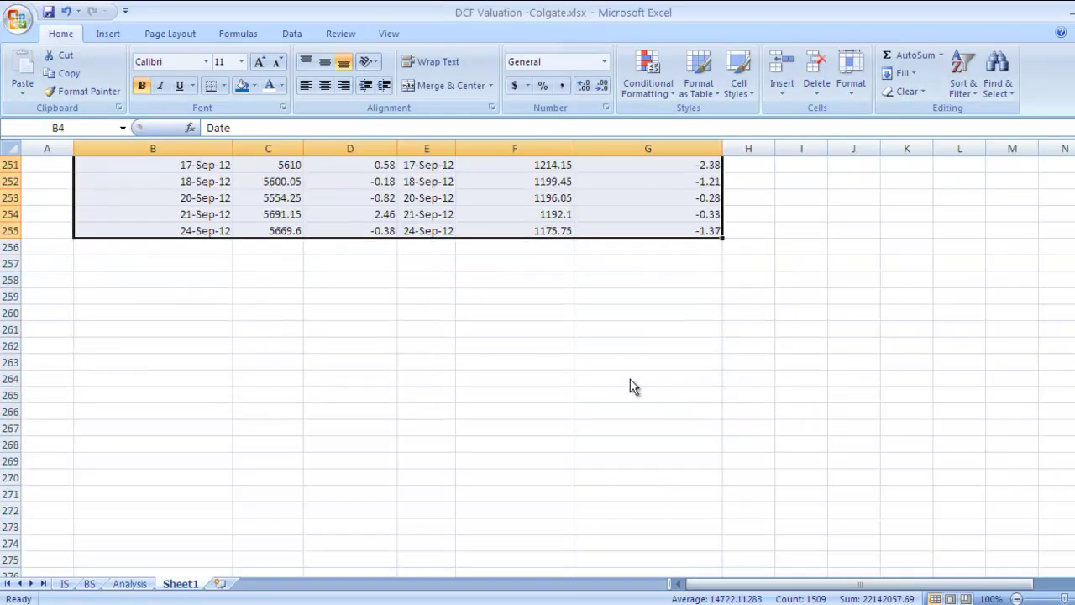
click(224, 87)
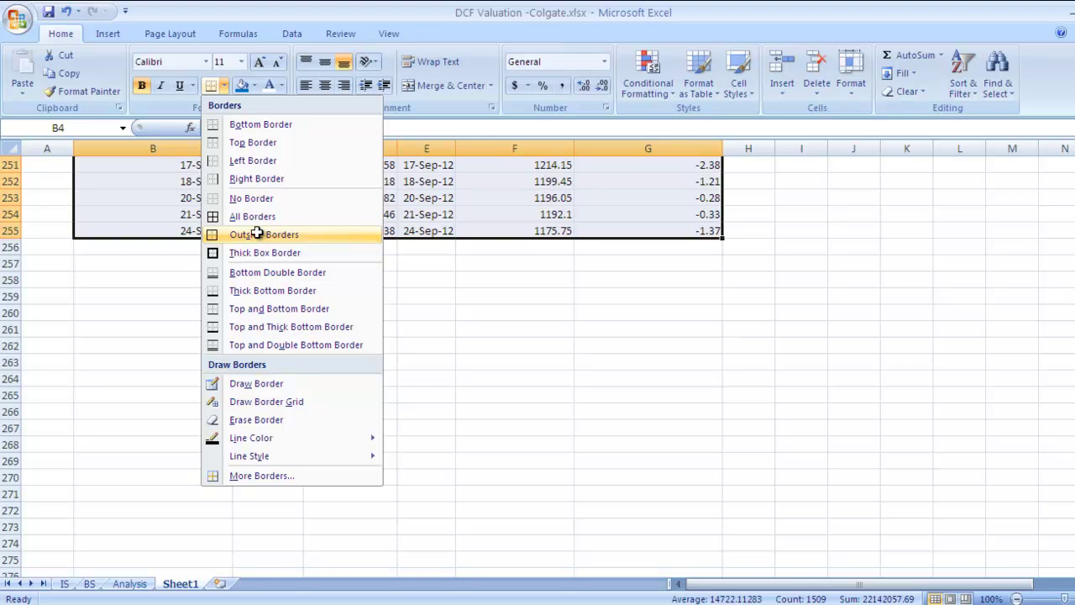
click(259, 237)
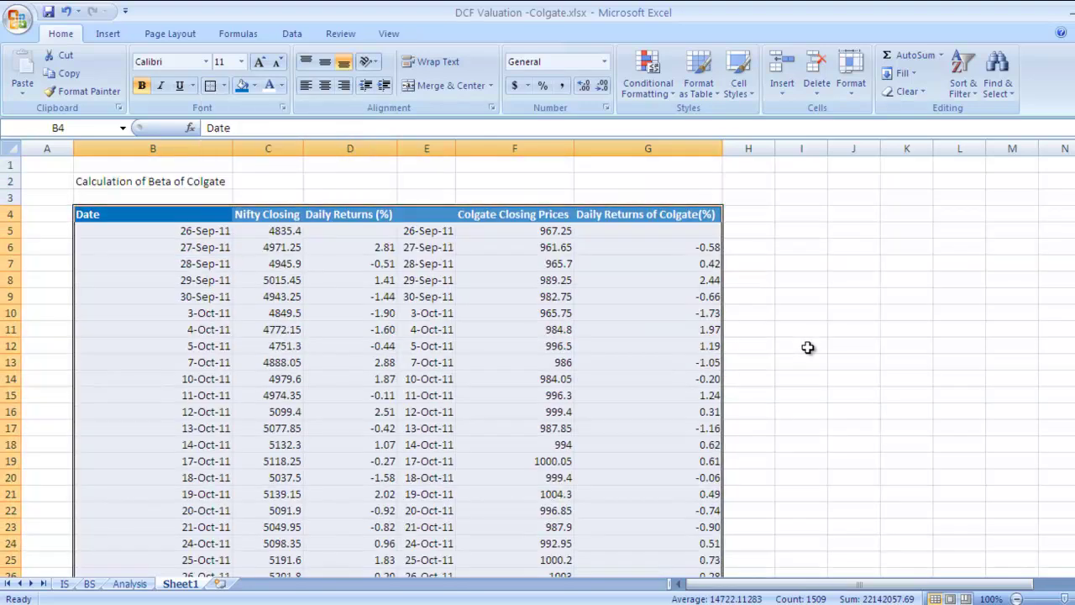
click(807, 347)
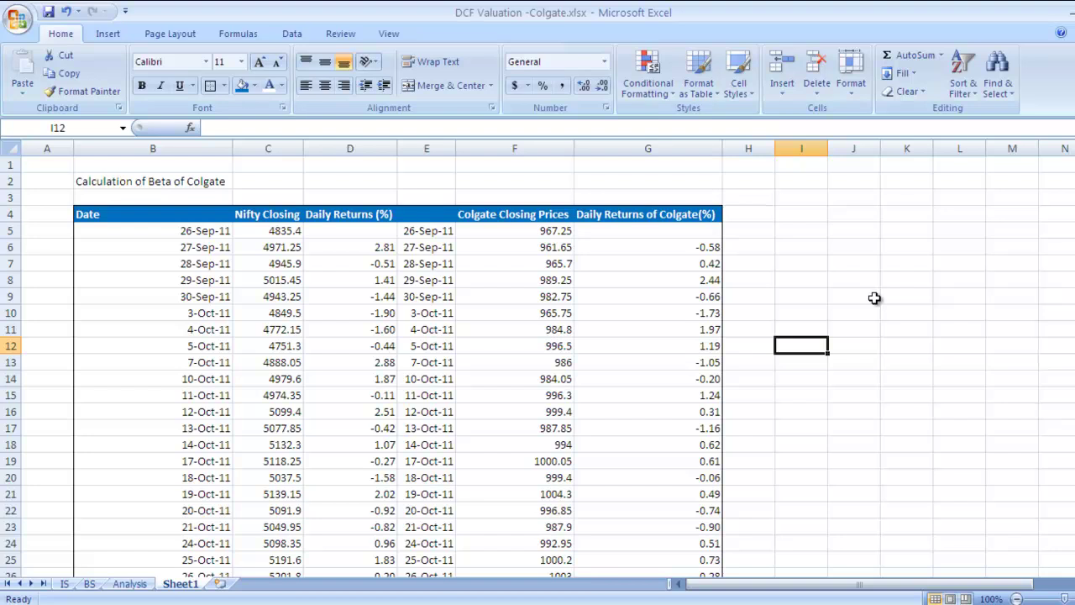
Step: Beside the Beta label, start =SLOPE( with Colgate returns G6:G255 as y-values
click(792, 263)
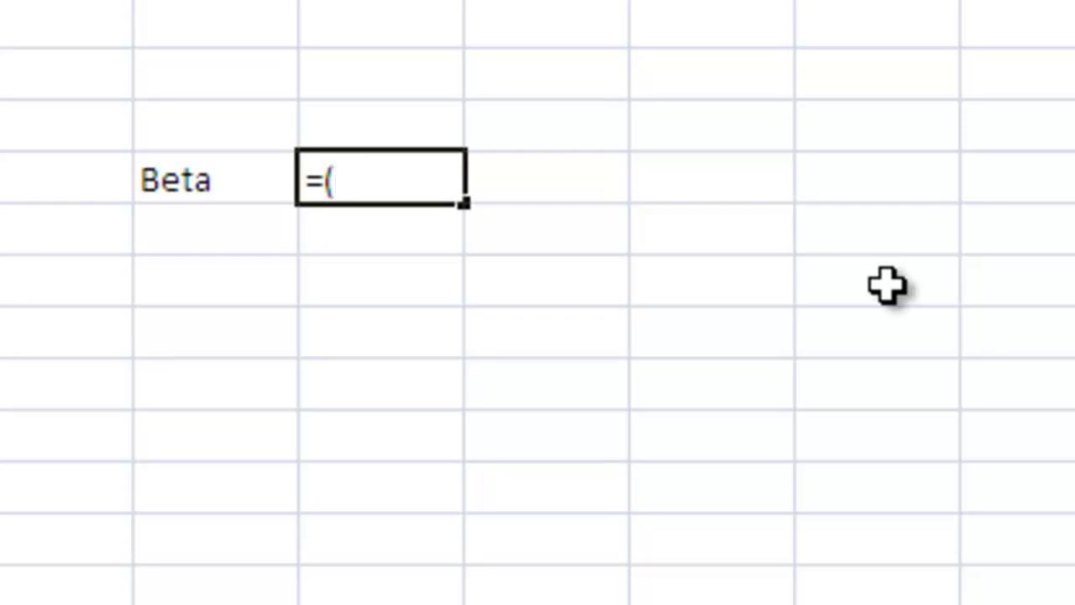
key(BackSpace)
text(s)
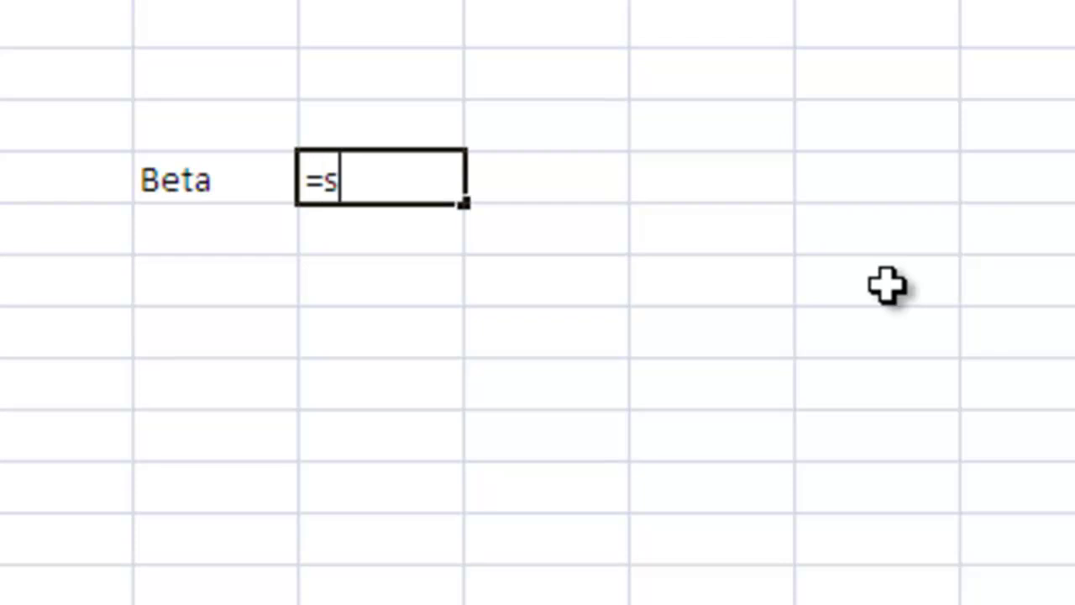
text(\)
key(BackSpace)
key(BackSpace)
text(SL)
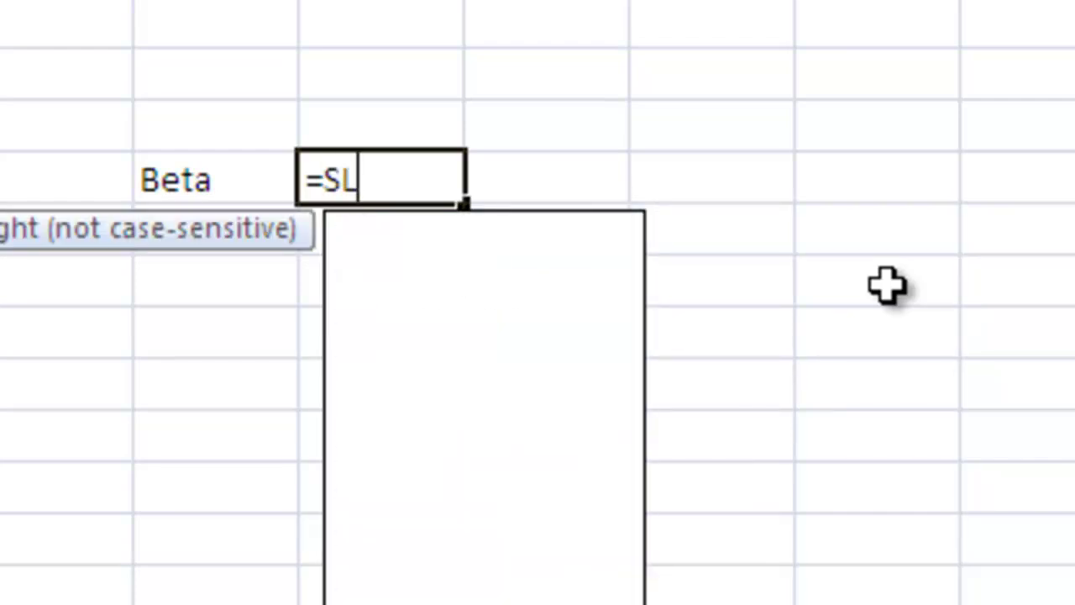
text(OPE)
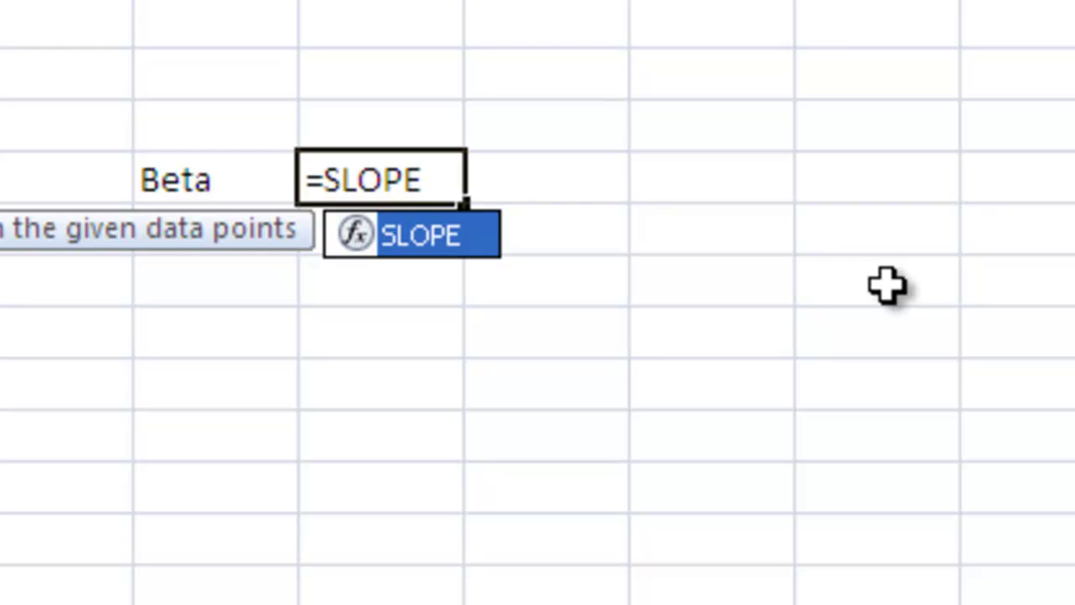
text(()
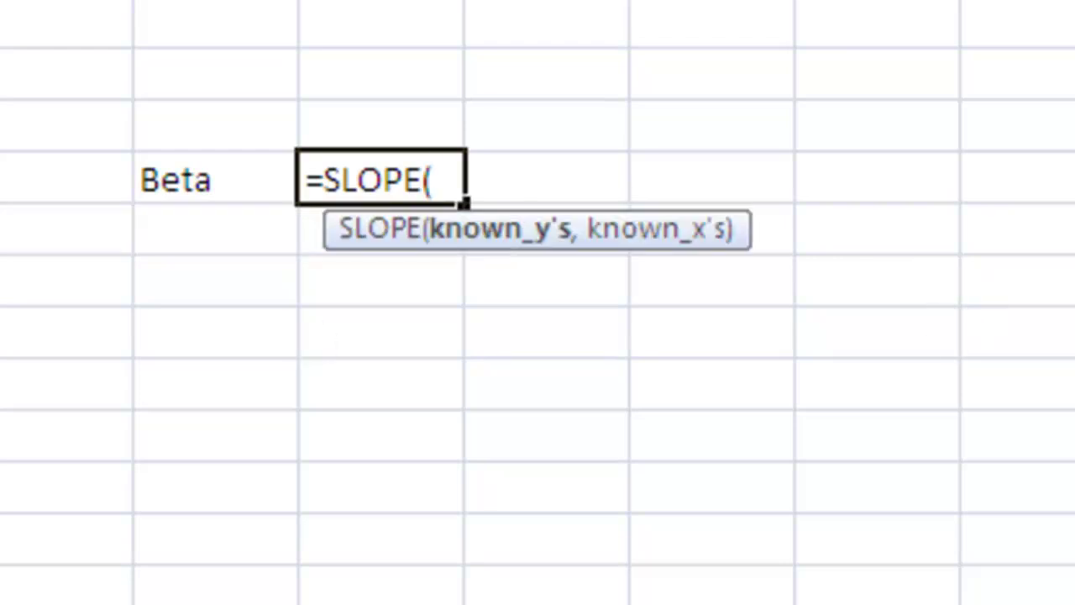
text(G6)
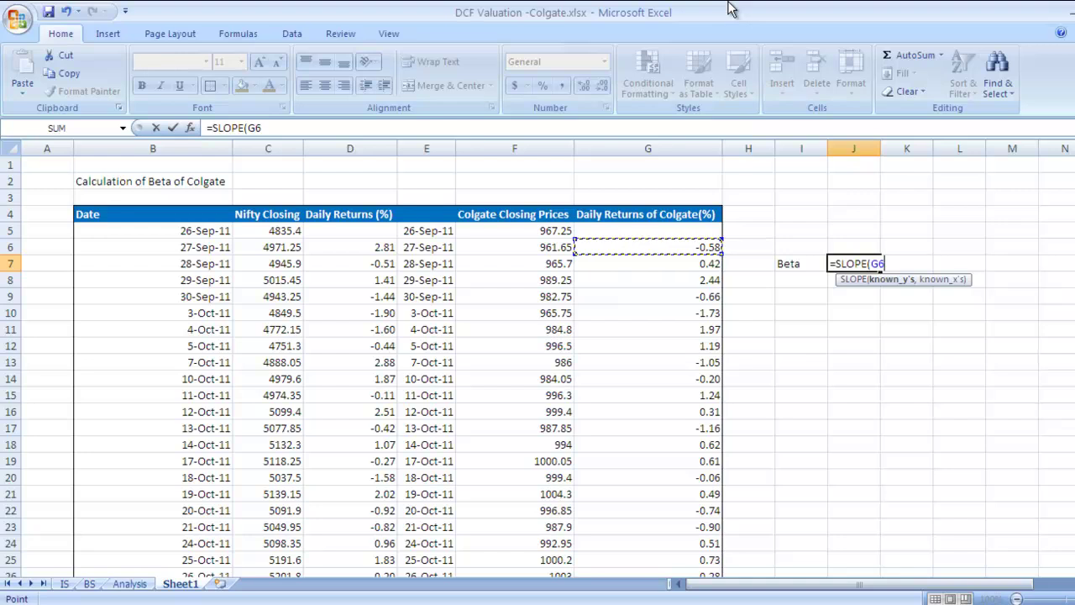
key(shift+Page_Down)
key(shift+Page_Down)
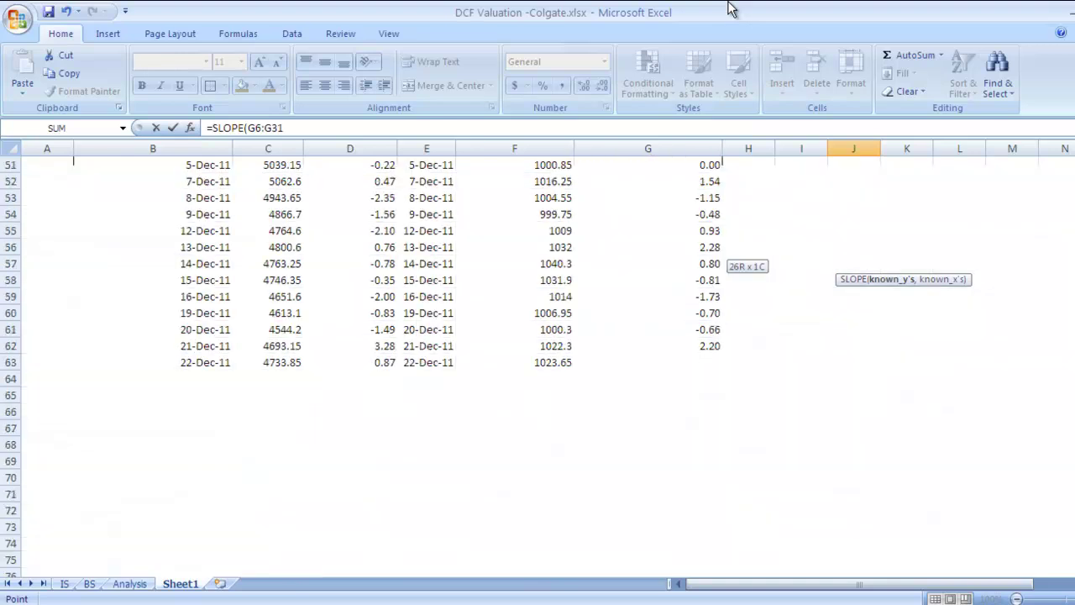
key(shift+Page_Down)
key(shift+Page_Down)
key(shift+Page_Down)
key(shift+Page_Down)
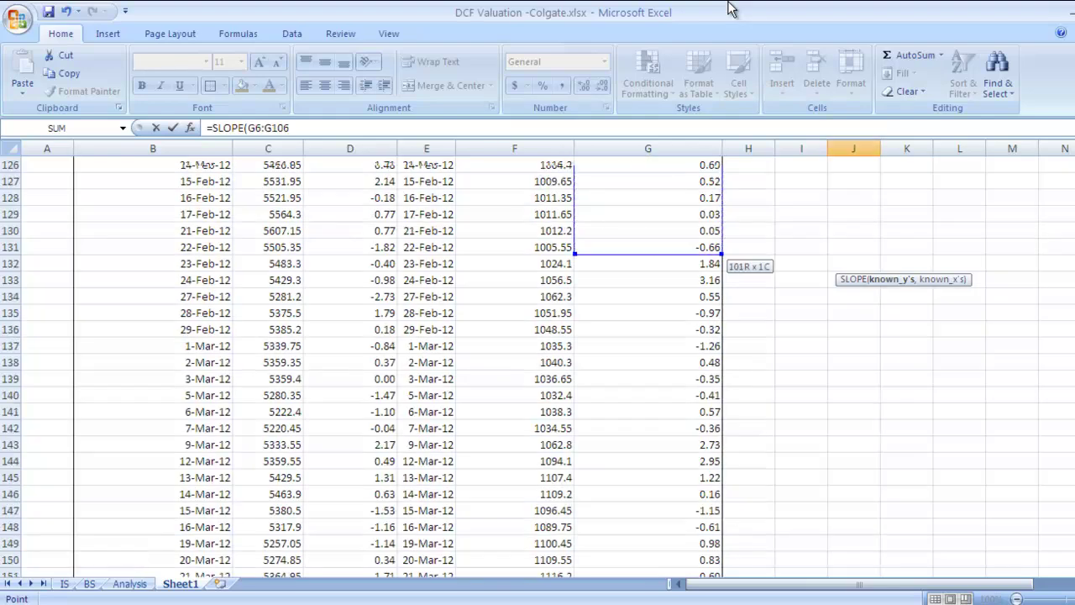
key(shift+Page_Down)
key(shift+Page_Down)
key(shift+Page_Down)
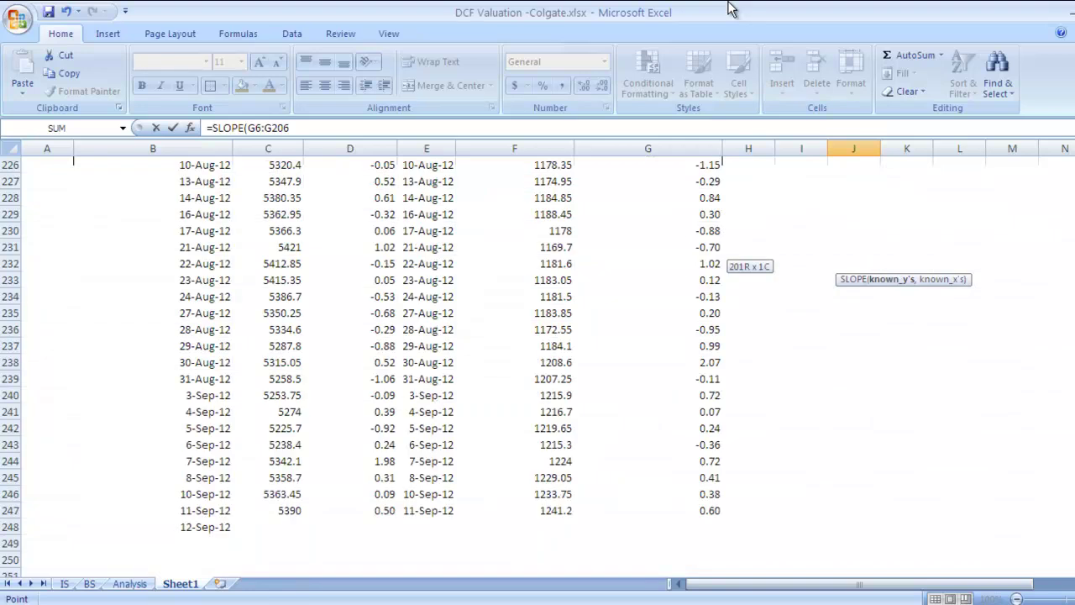
key(shift+Page_Down)
key(shift+Page_Down)
key(ctrl+shift+Down)
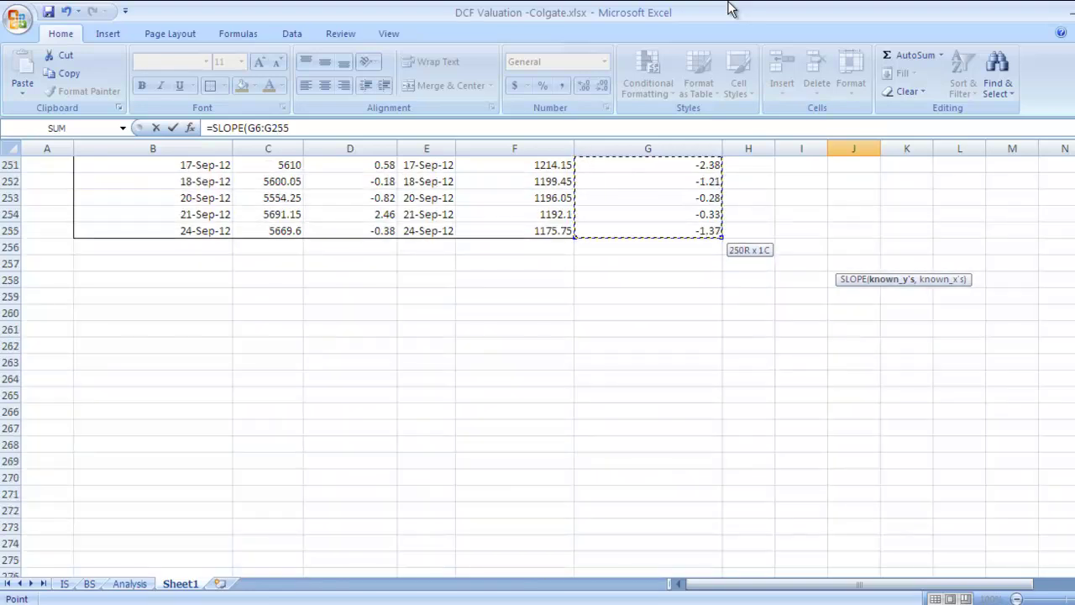
click(324, 127)
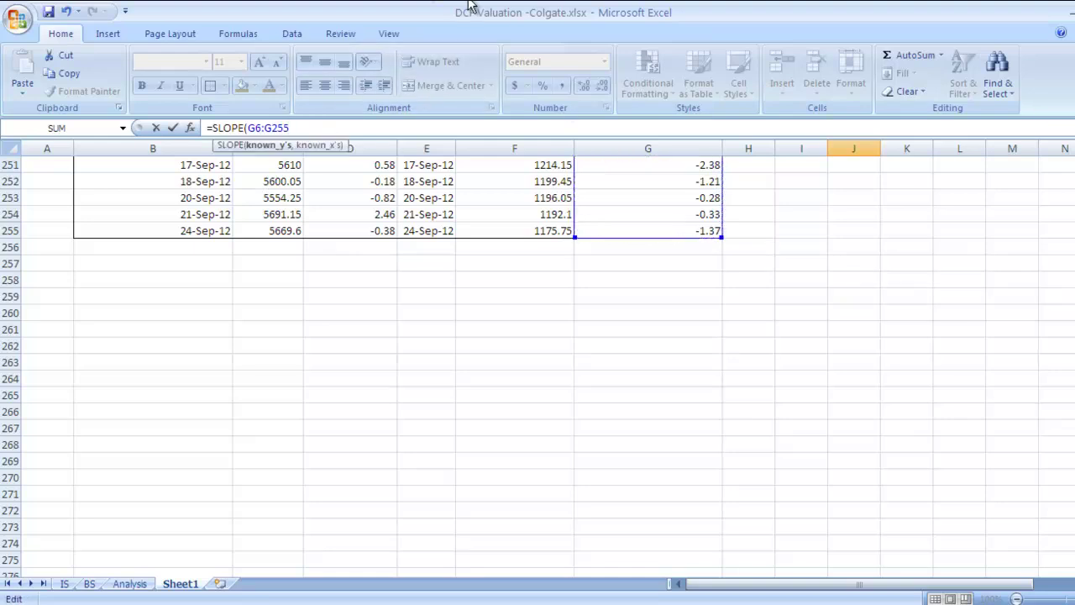
Step: Add Nifty returns D6:D255 as x-values and enter =SLOPE(G6:G255,D6:D255)
text(,)
scroll(537, 366, up, 20)
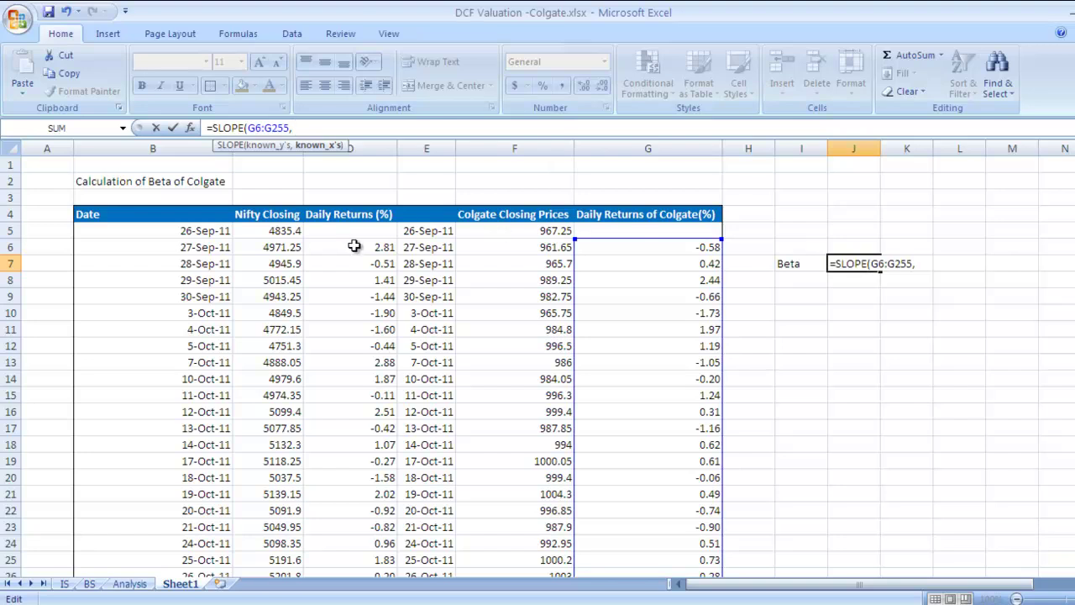
click(355, 246)
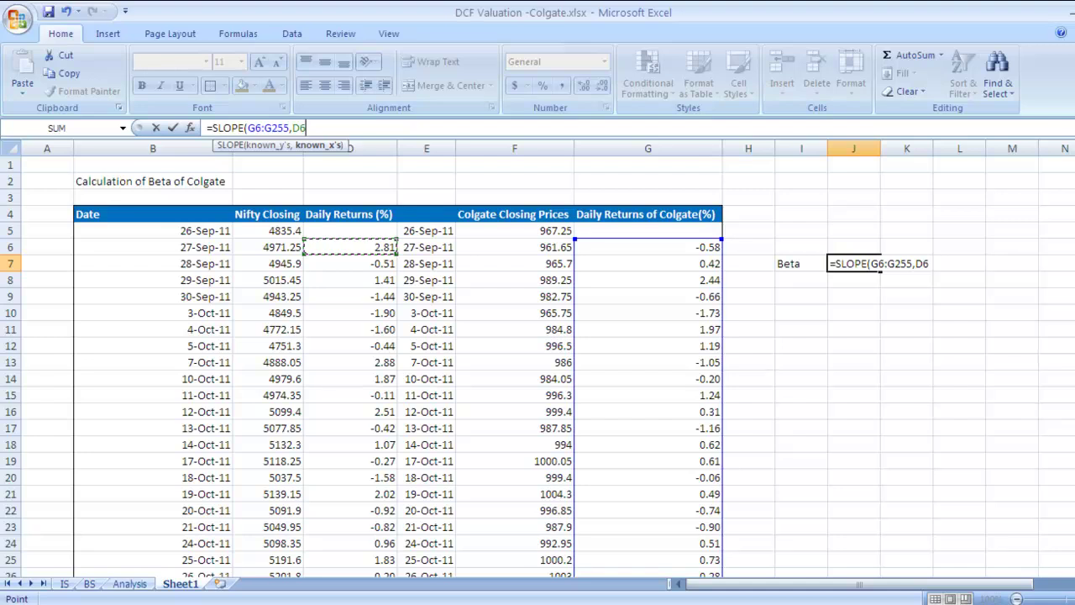
key(shift+Page_Down)
key(shift+Page_Down)
key(shift+Page_Down)
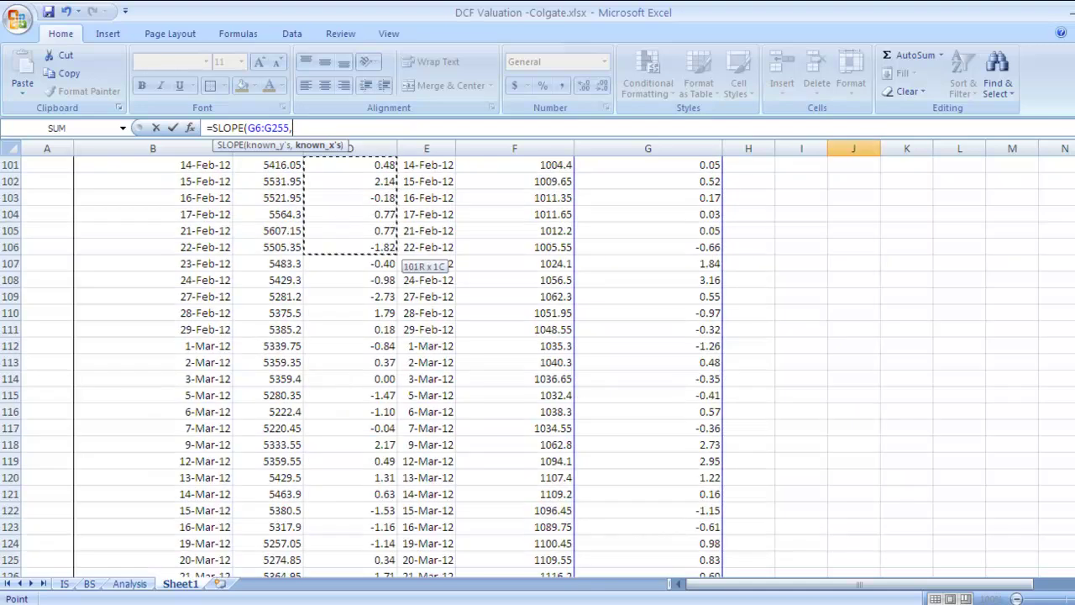
scroll(411, 261, down, 17)
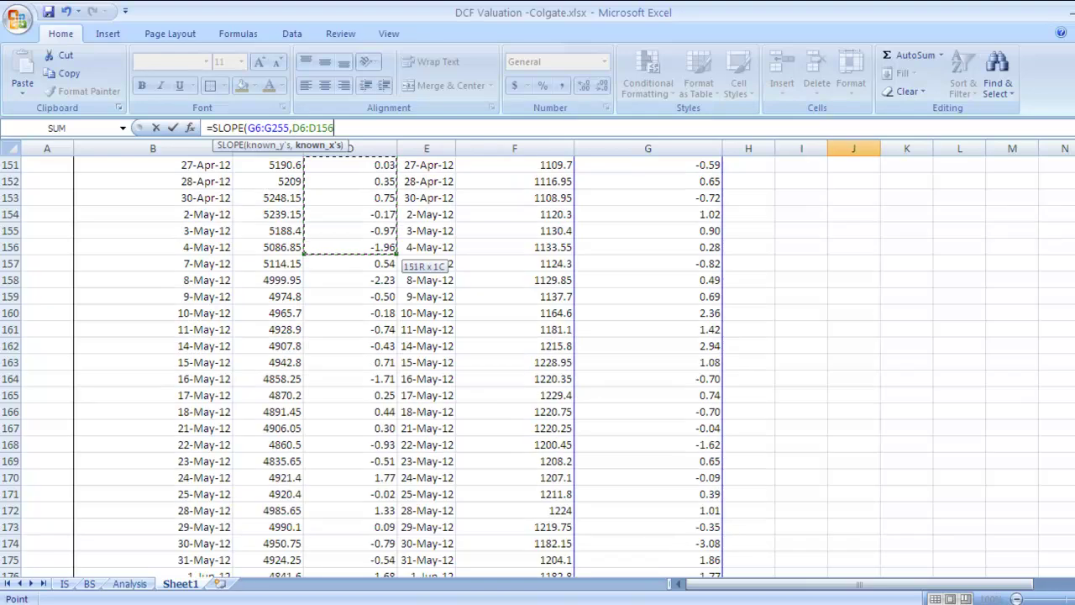
scroll(411, 260, down, 8)
scroll(412, 261, down, 20)
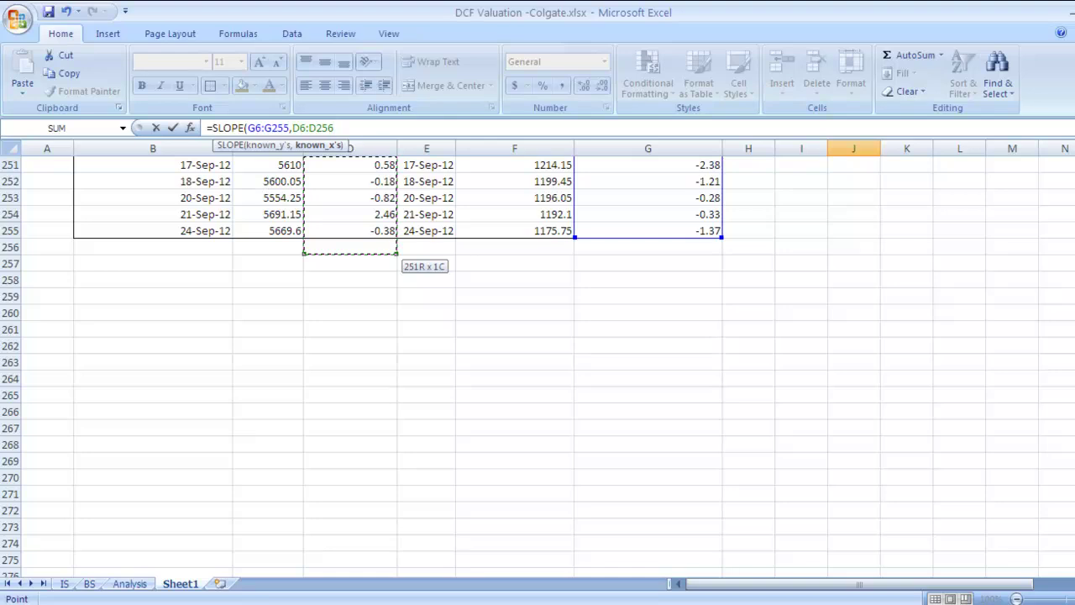
key(shift+Up)
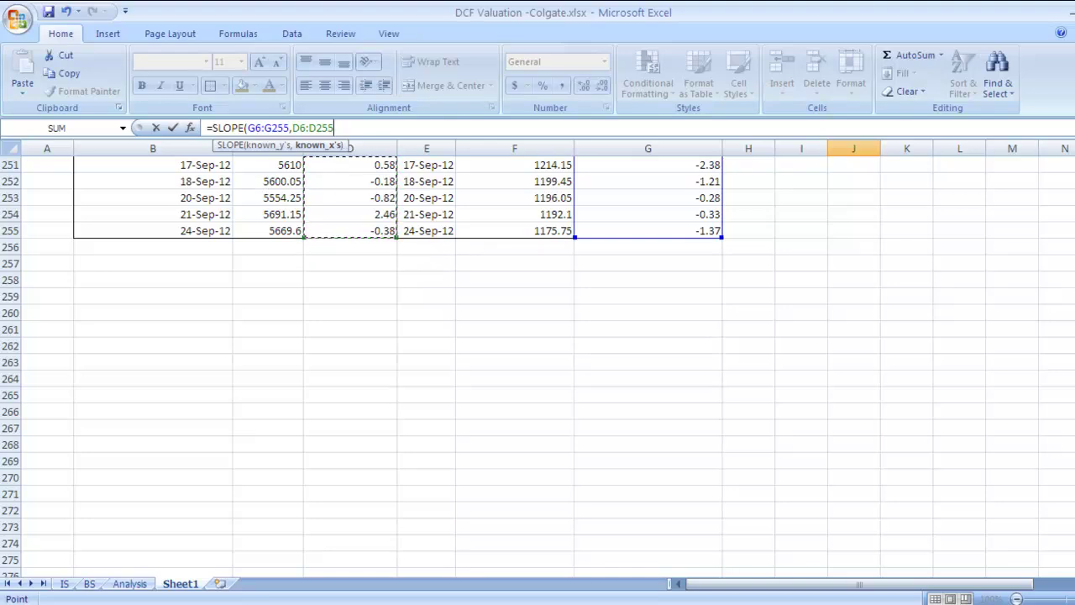
text())
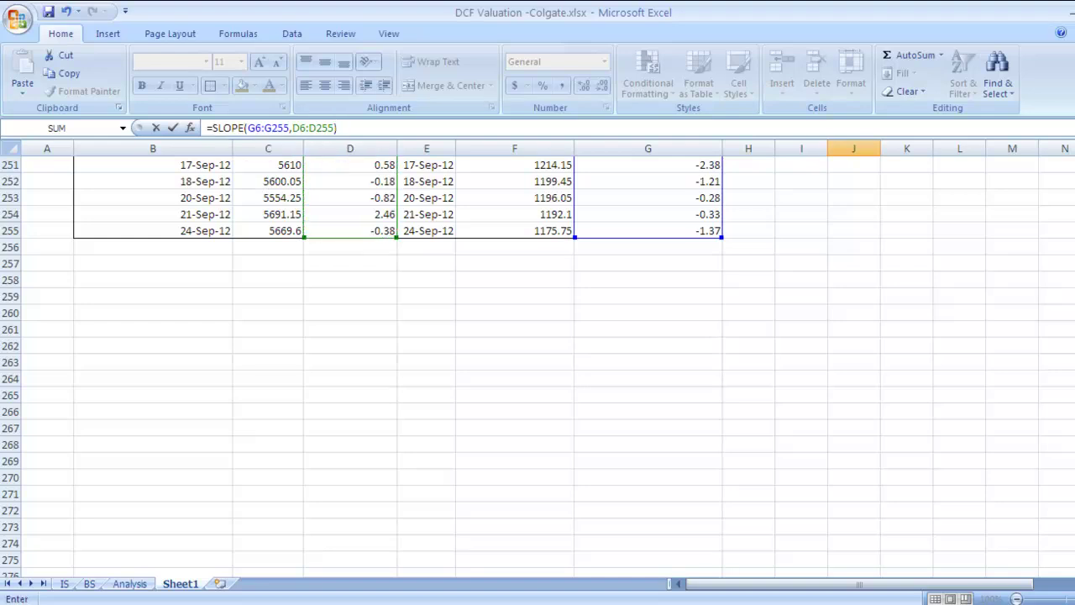
key(Return)
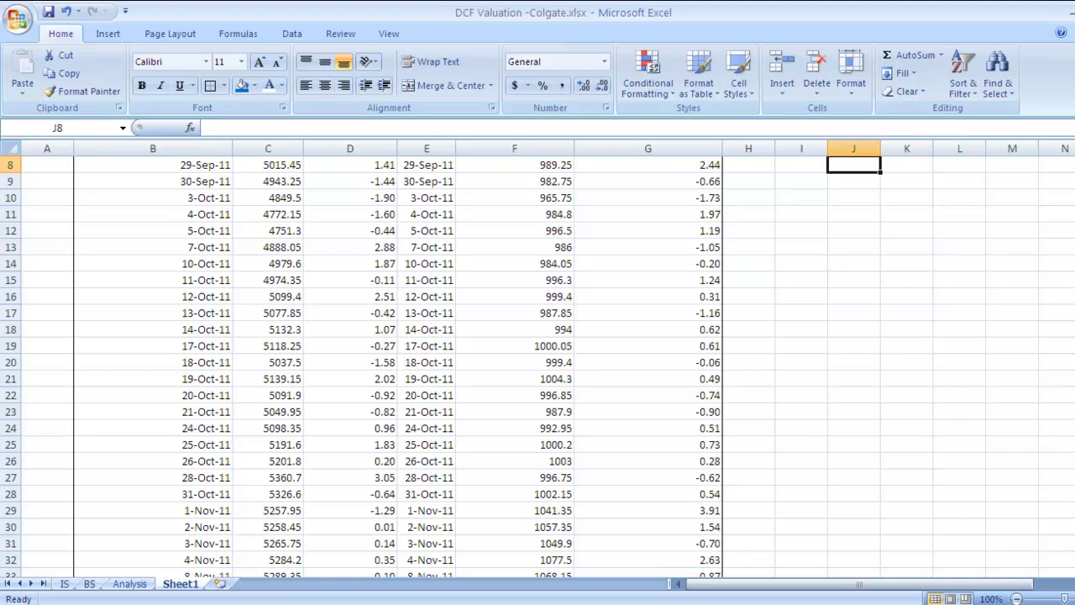
Step: Reduce the Beta result in J7 from 0.192459 to two decimals, showing 0.19
scroll(861, 262, up, 3)
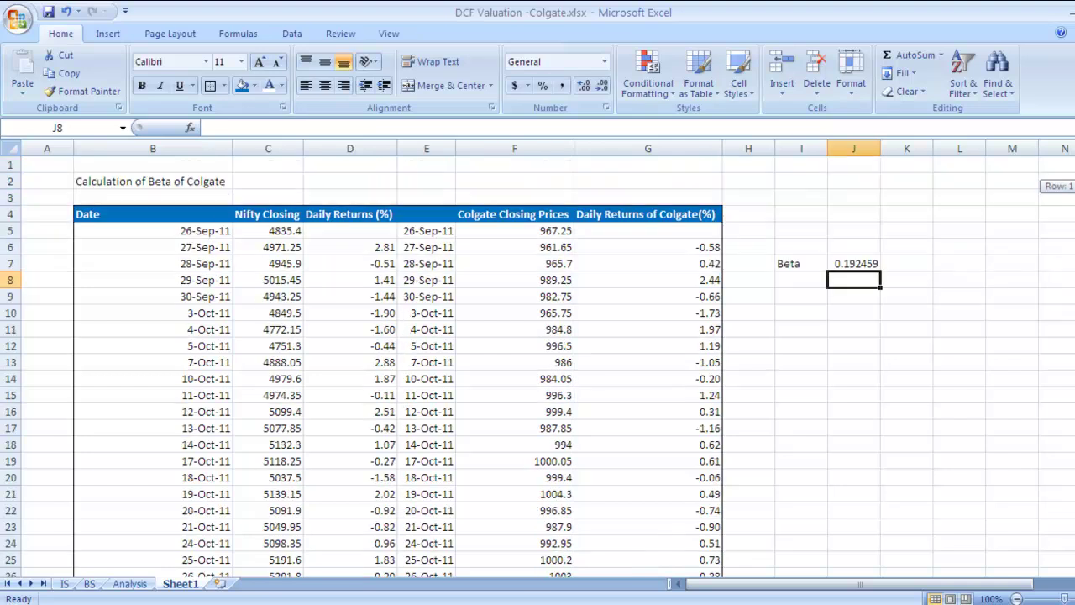
click(859, 263)
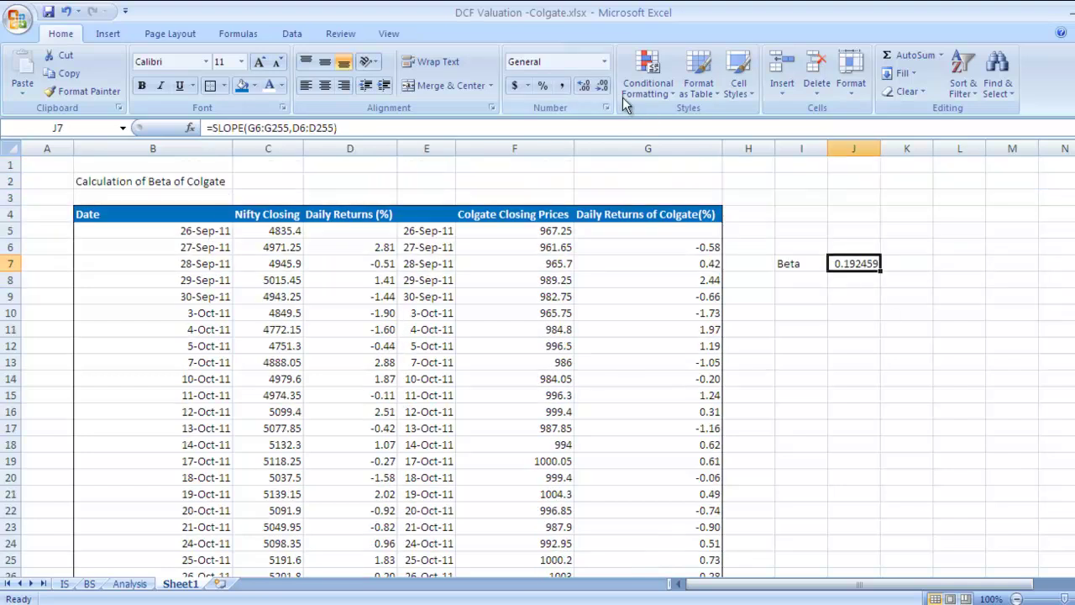
click(602, 87)
click(603, 87)
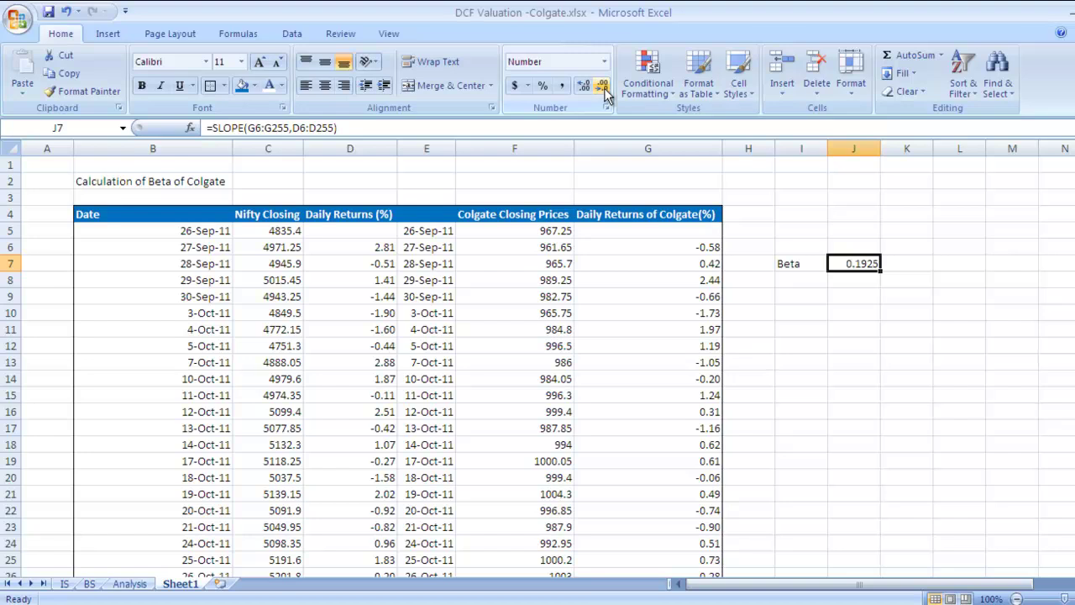
click(602, 87)
click(602, 86)
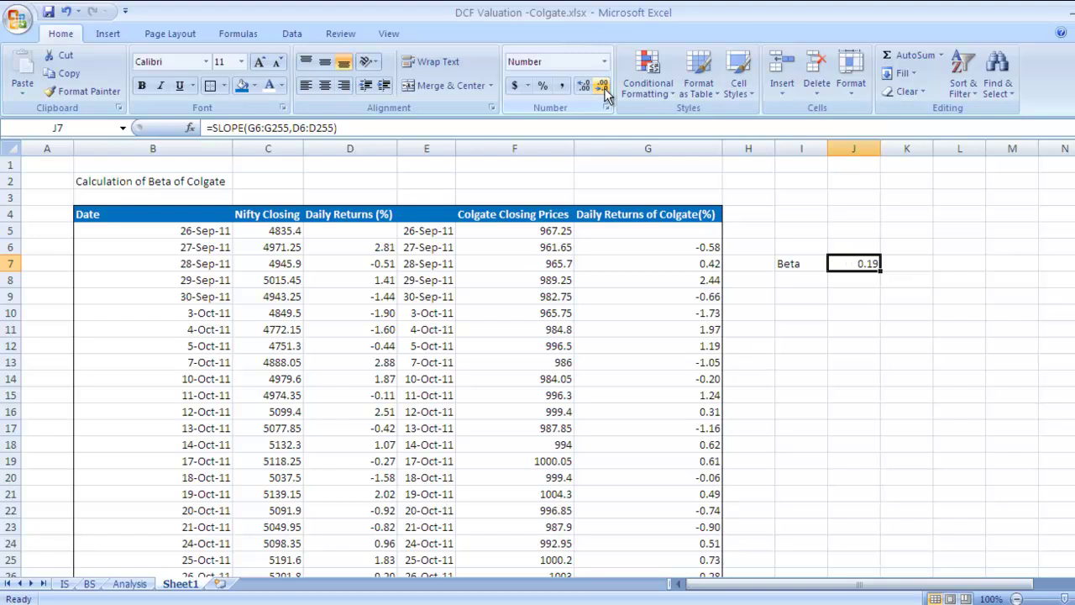
click(893, 296)
click(798, 263)
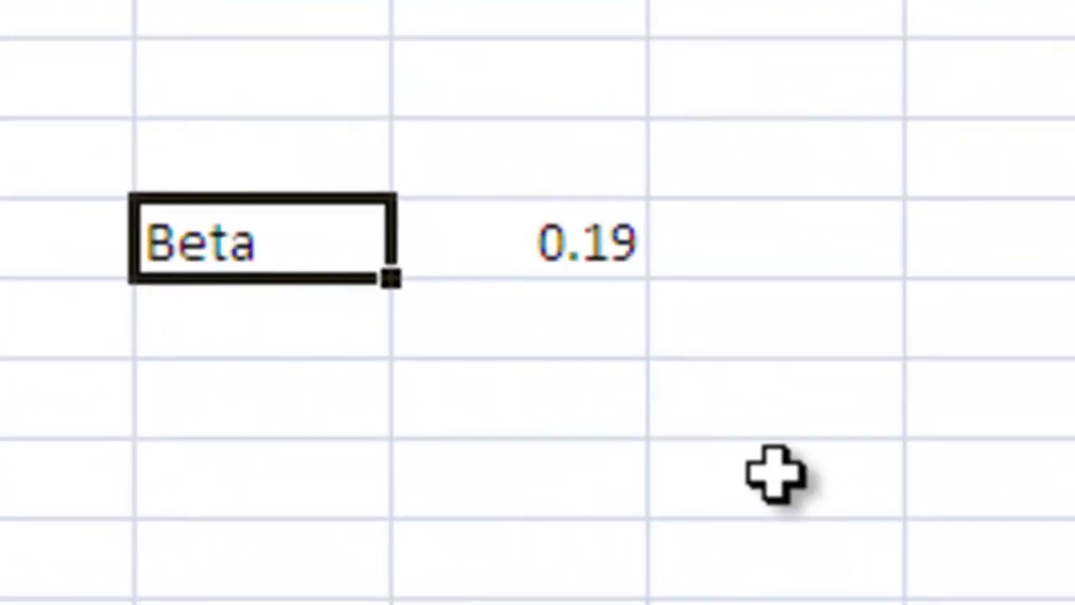
click(558, 333)
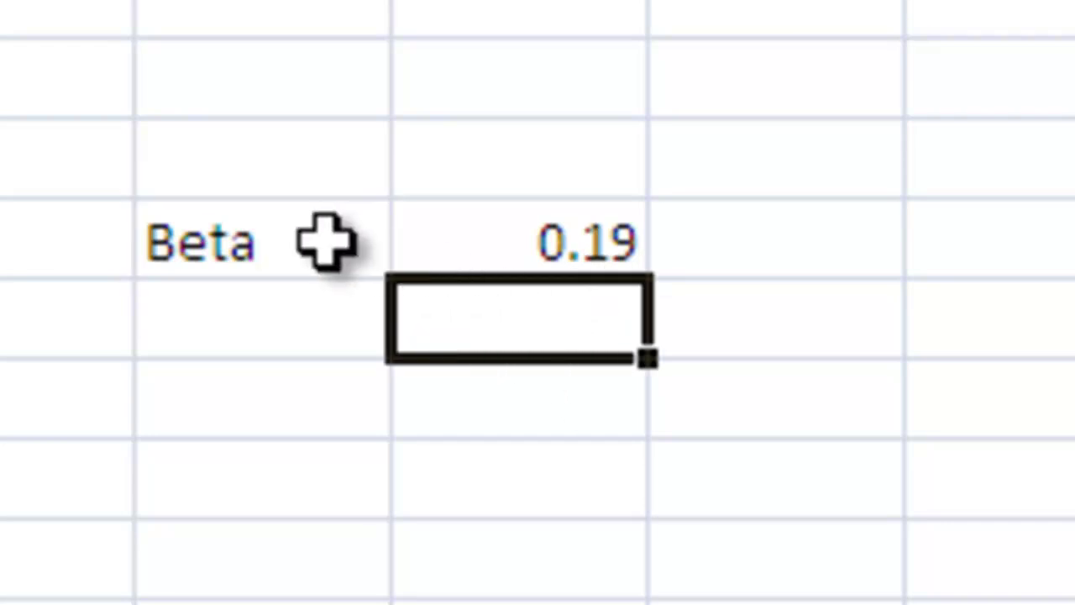
Step: Select the Beta label together with its 0.19 value in I7:J7
drag(326, 242, 528, 238)
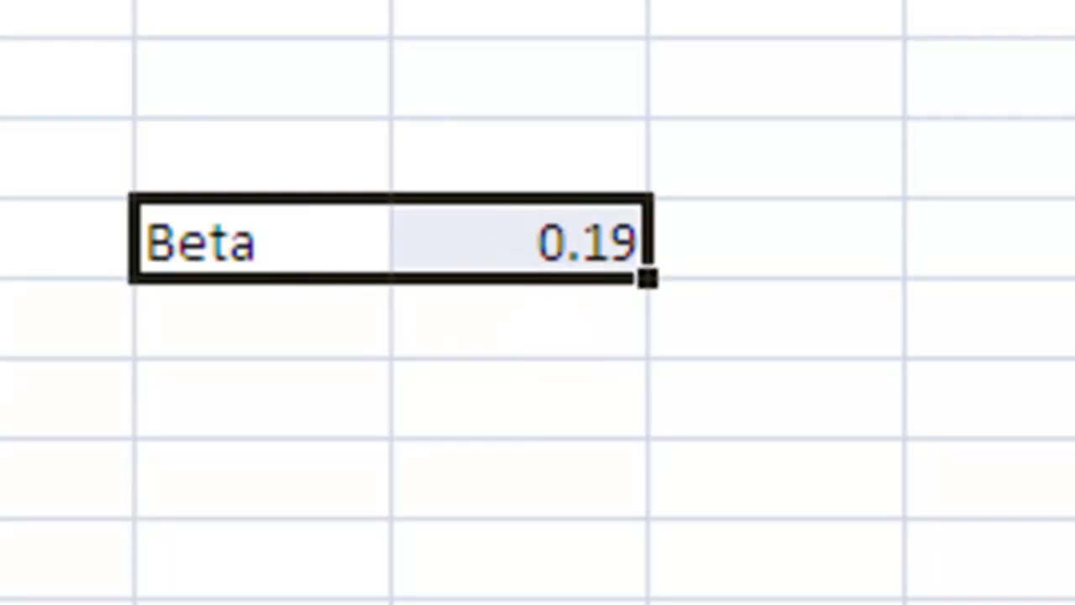